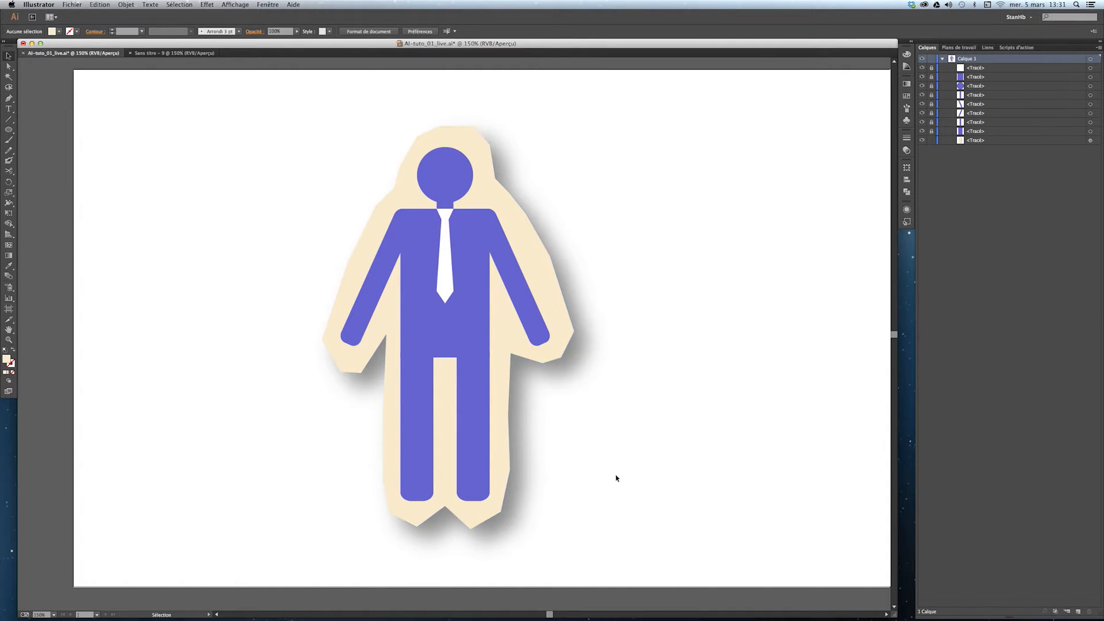
In the blank Sans titre – 9 document, draw a narrow upright rectangle about 28 px wide and 186 px high, slightly below the artboard's middle
click(184, 55)
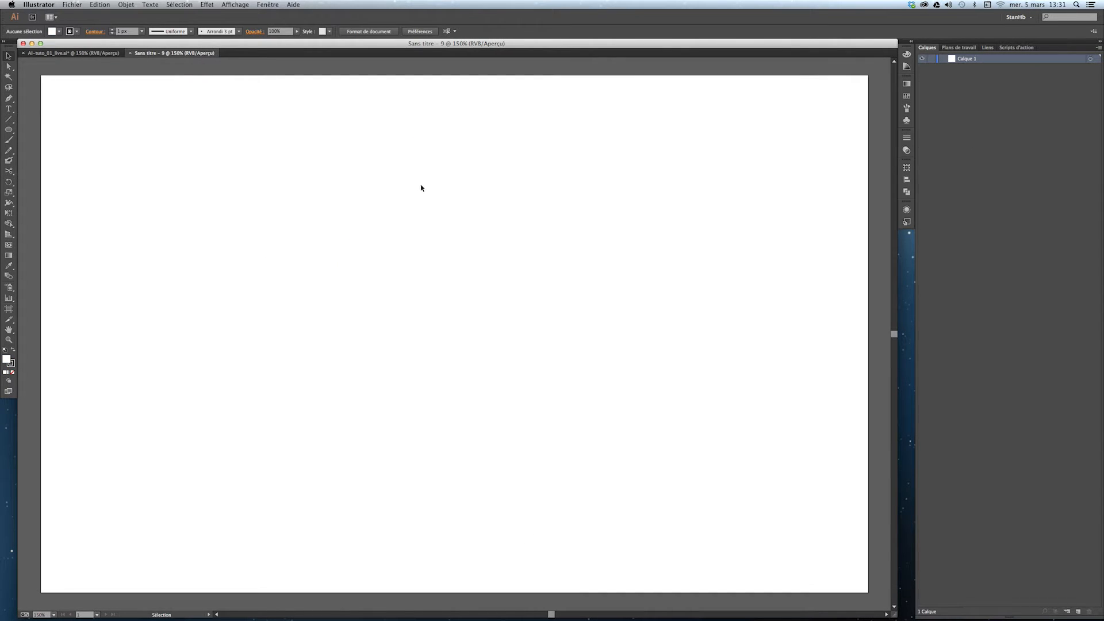
click(72, 6)
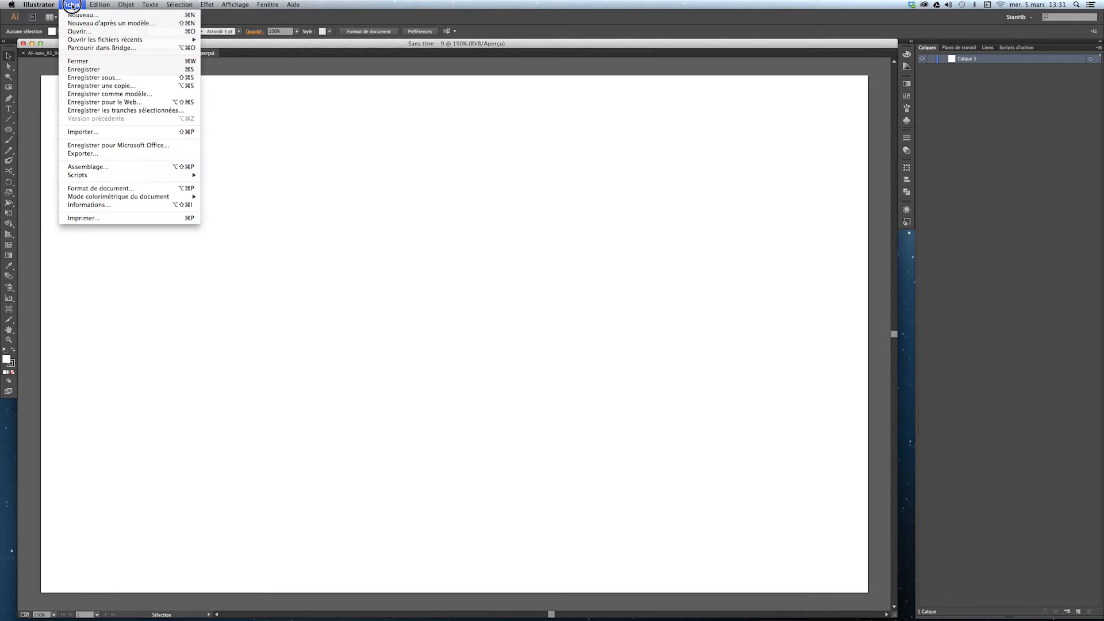
click(72, 5)
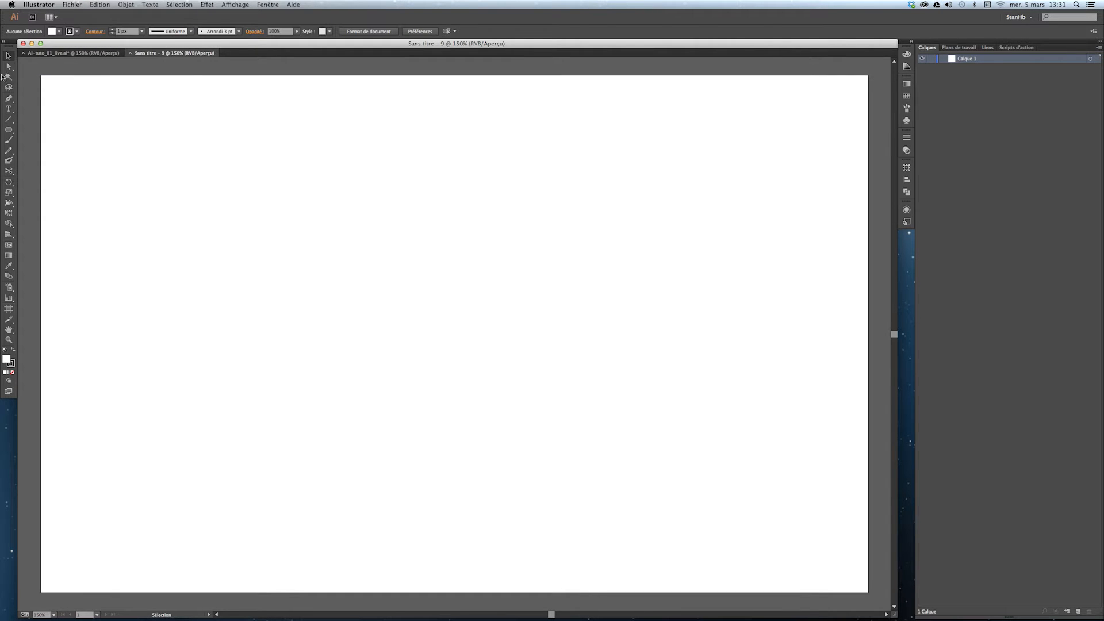
drag(12, 134, 30, 132)
drag(369, 386, 389, 481)
key(v)
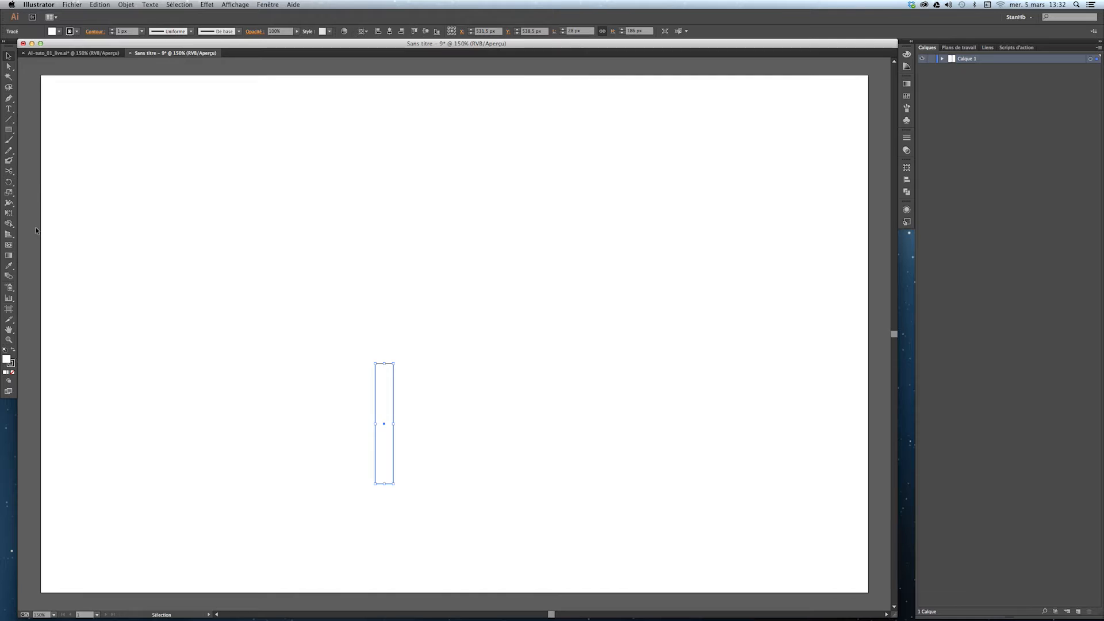
Remove the rectangle's stroke and fill it with the purple swatch R=102 V=45 B=145
click(69, 31)
click(6, 46)
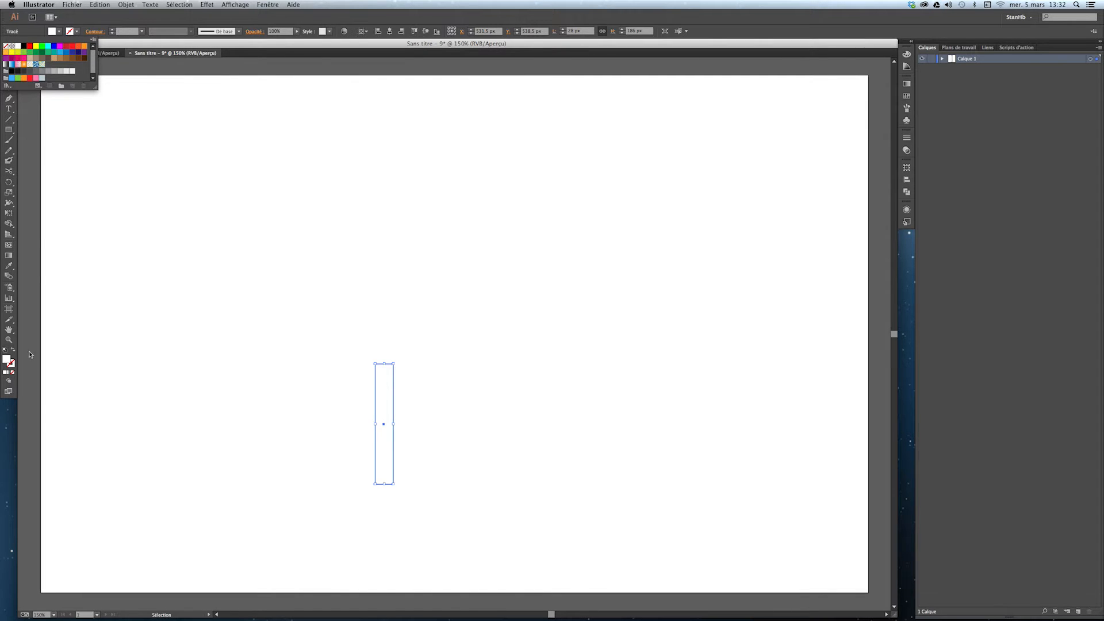
click(13, 350)
click(13, 349)
click(56, 31)
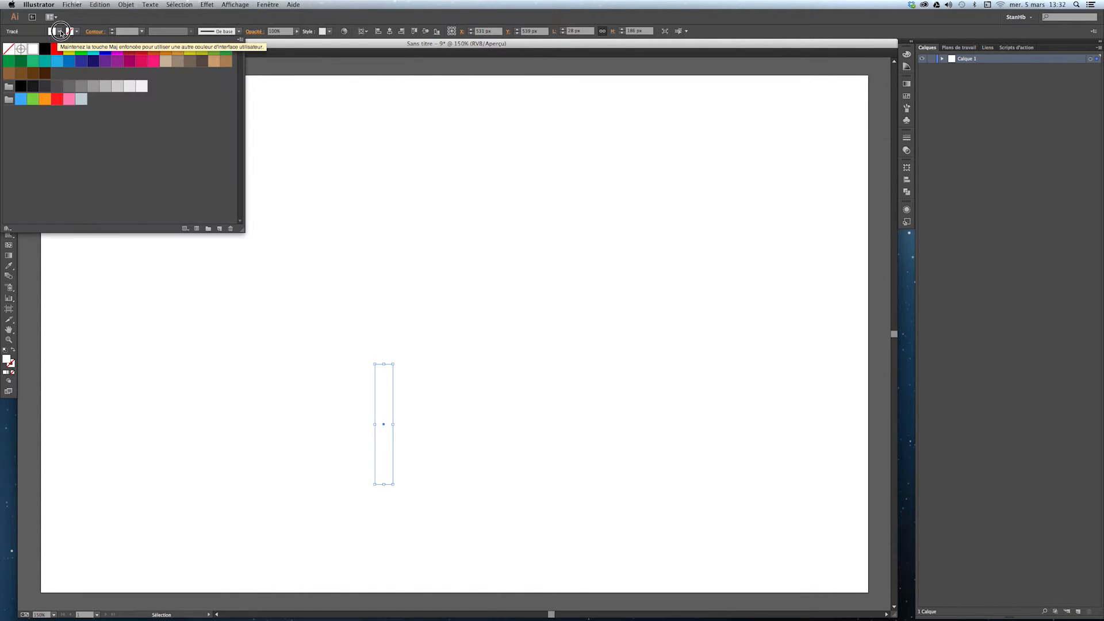
click(106, 61)
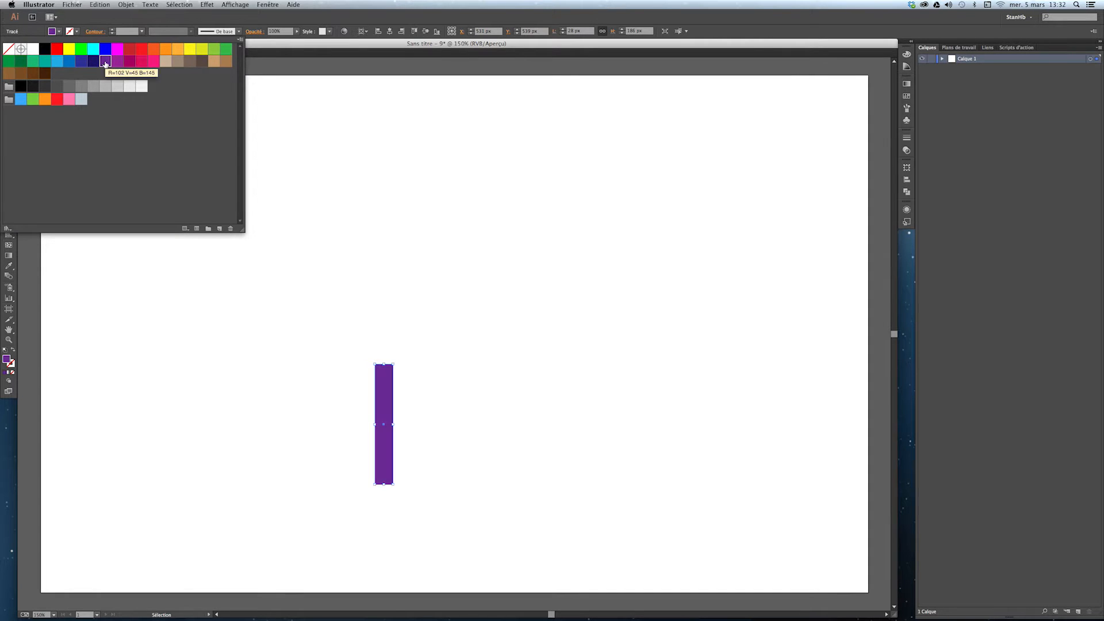
Change the rectangle's fill to a muted mauve with hue 300° and saturation 32%, and raise its brightness slightly
double_click(7, 358)
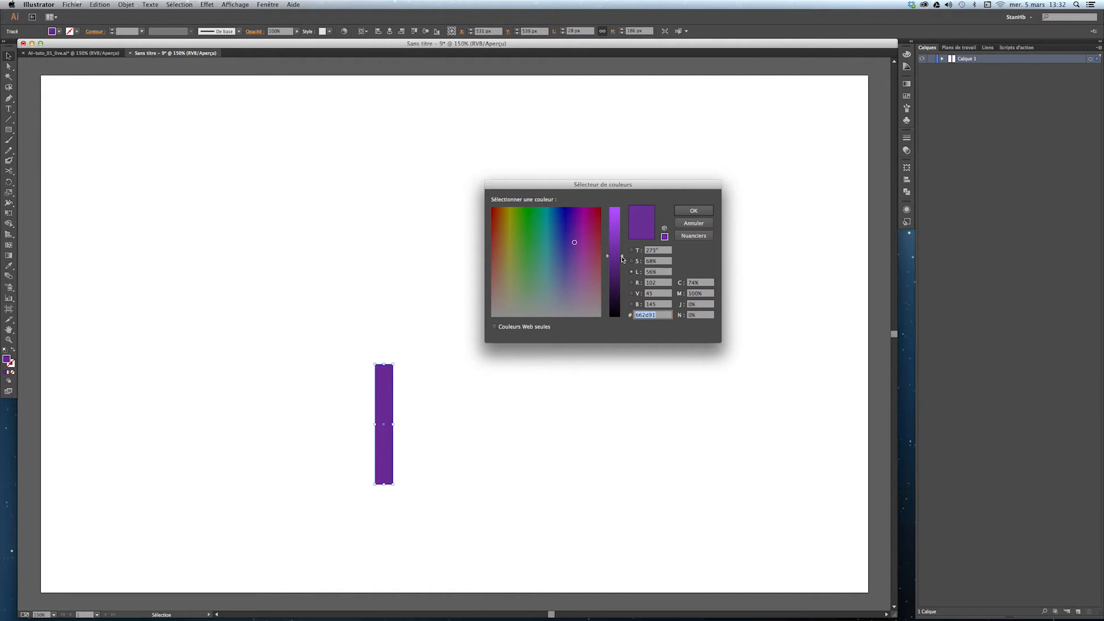
click(631, 261)
click(632, 250)
mouse_move(623, 236)
mouse_down()
mouse_move(623, 246)
mouse_move(621, 226)
mouse_up()
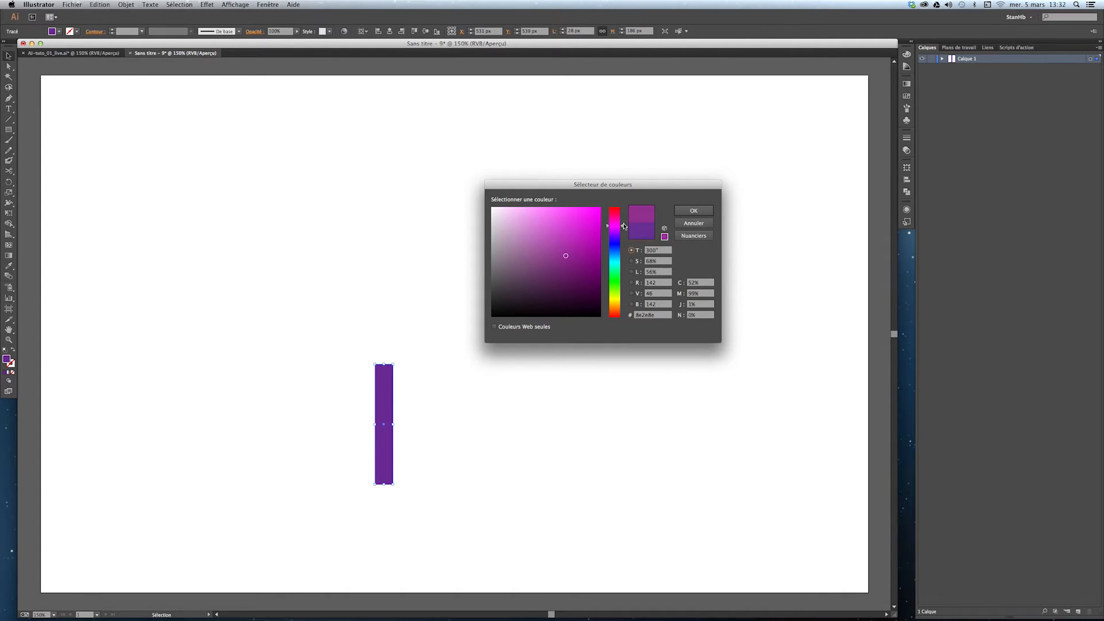
click(631, 261)
drag(622, 244, 622, 282)
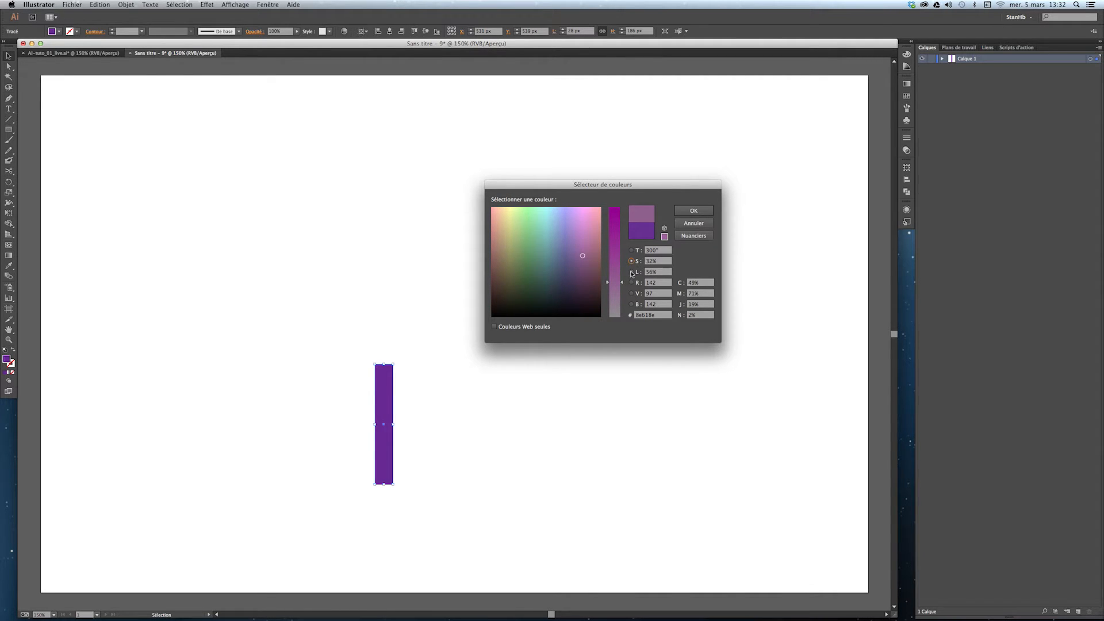
click(631, 272)
click(623, 257)
drag(623, 257, 622, 247)
click(689, 211)
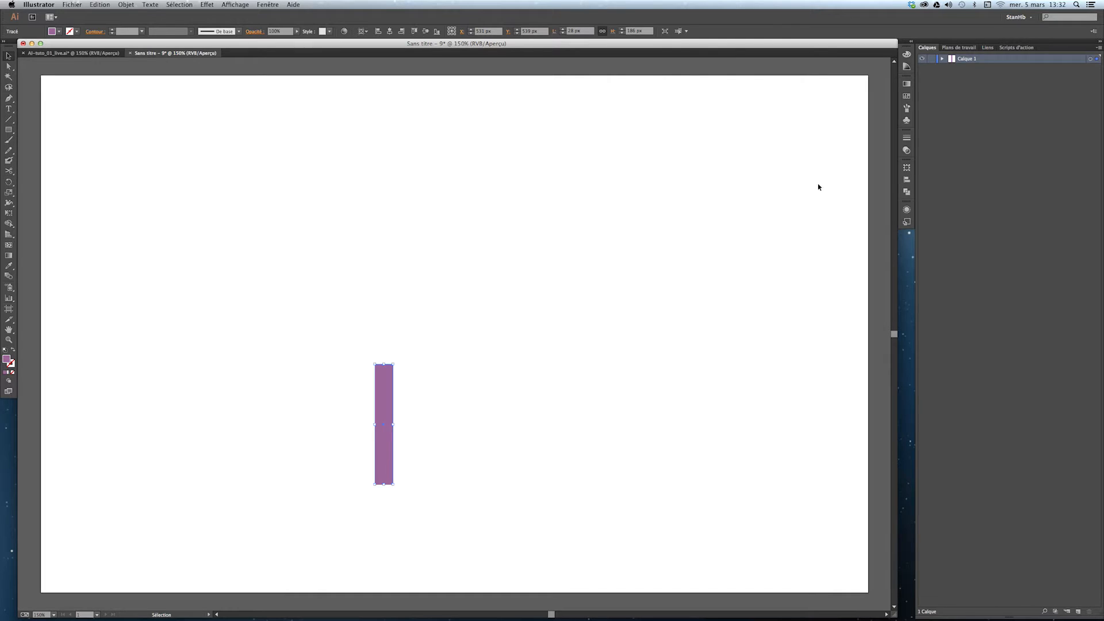
Expand Calque 1 to show its path, and duplicate the leg rectangle horizontally to its right, leaving a narrow gap
click(946, 60)
click(1091, 68)
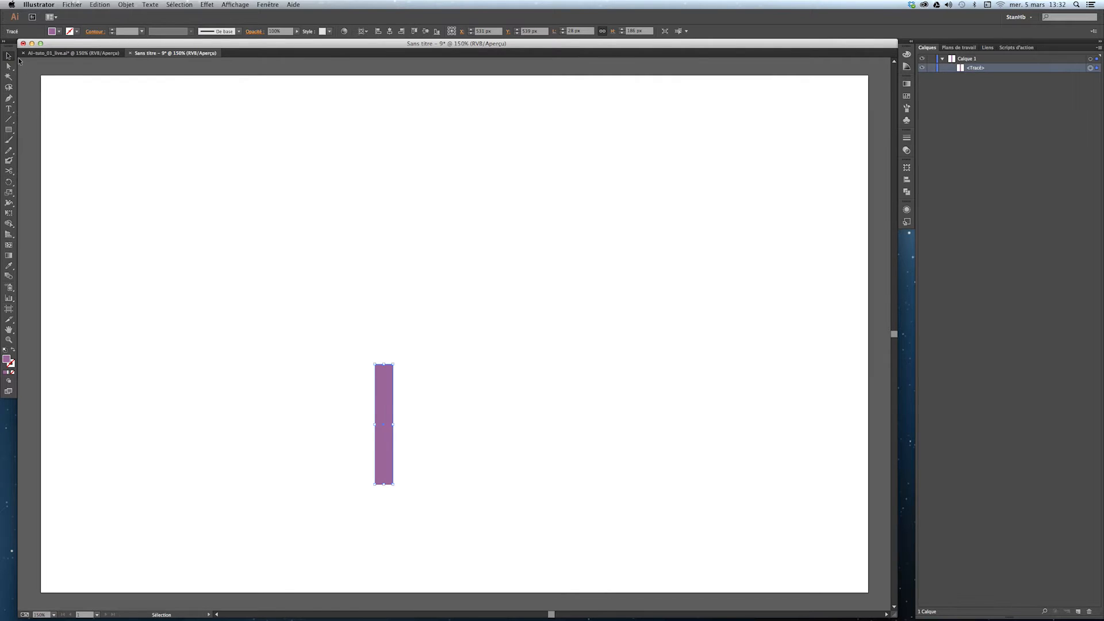
click(384, 453)
drag(384, 453, 422, 454)
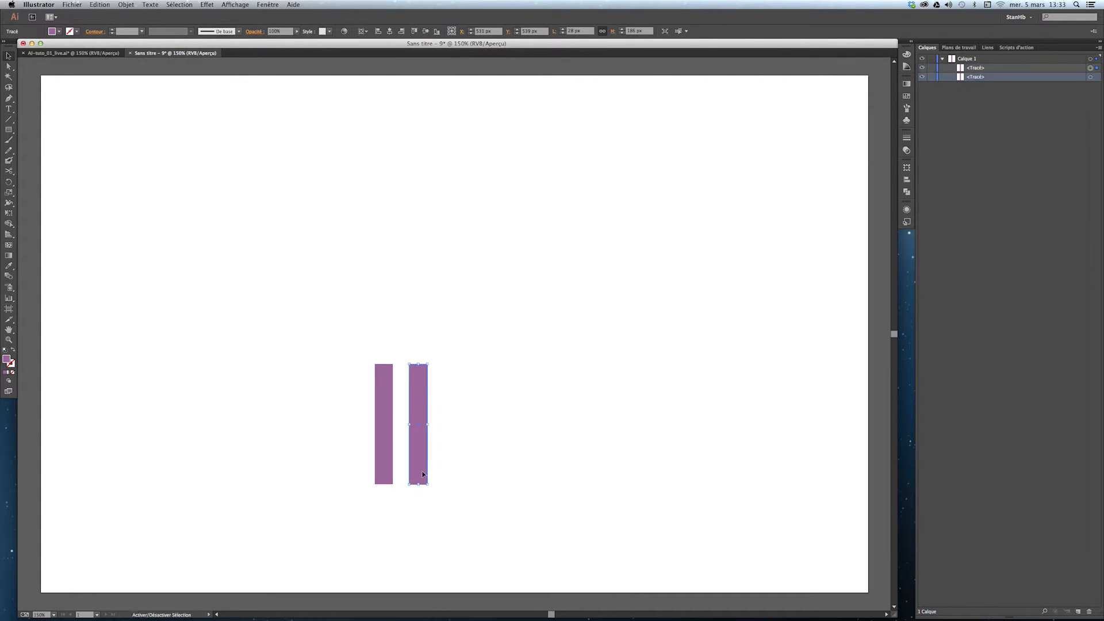
click(467, 508)
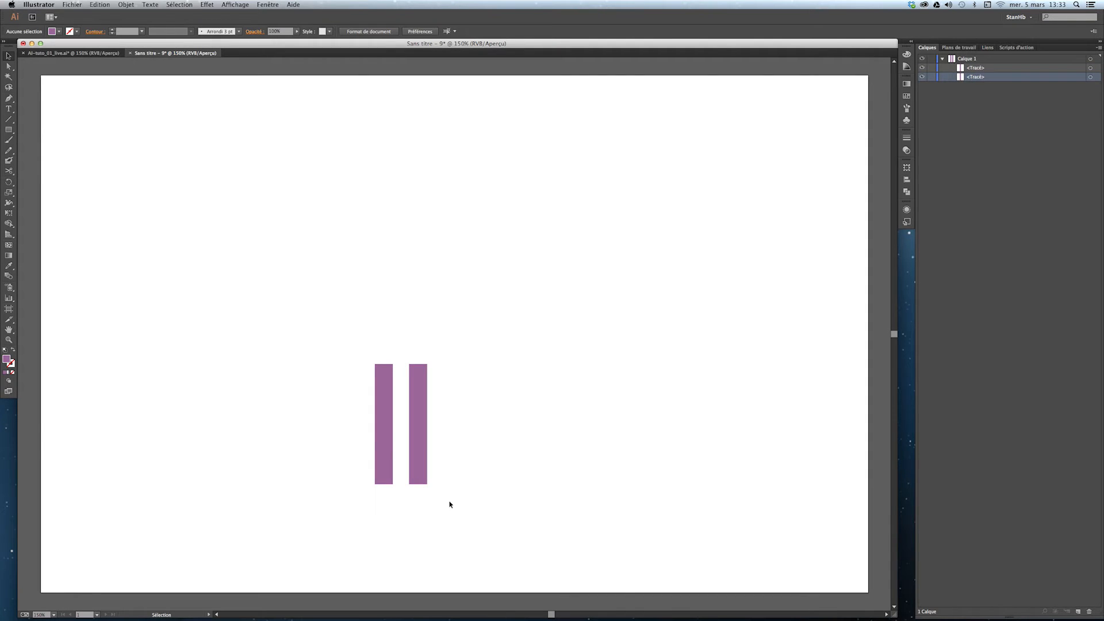
Draw a torso rectangle about 110 px wide and 150 px high above the two legs, and lower it slightly to overlap their tops
drag(446, 483, 486, 502)
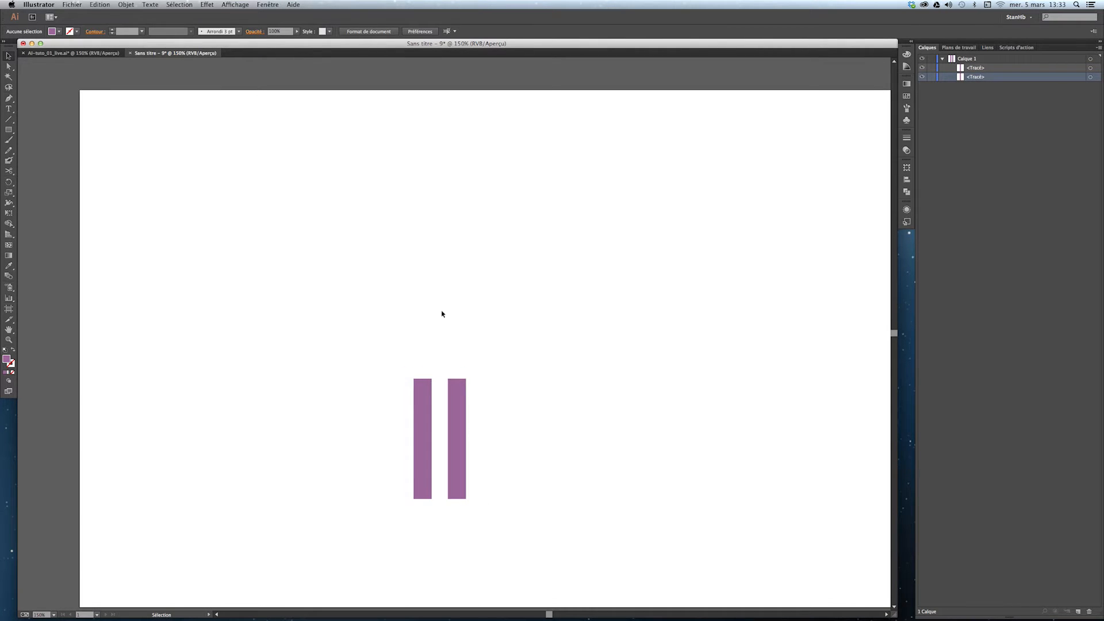
drag(9, 129, 40, 123)
drag(405, 295, 442, 419)
key(space)
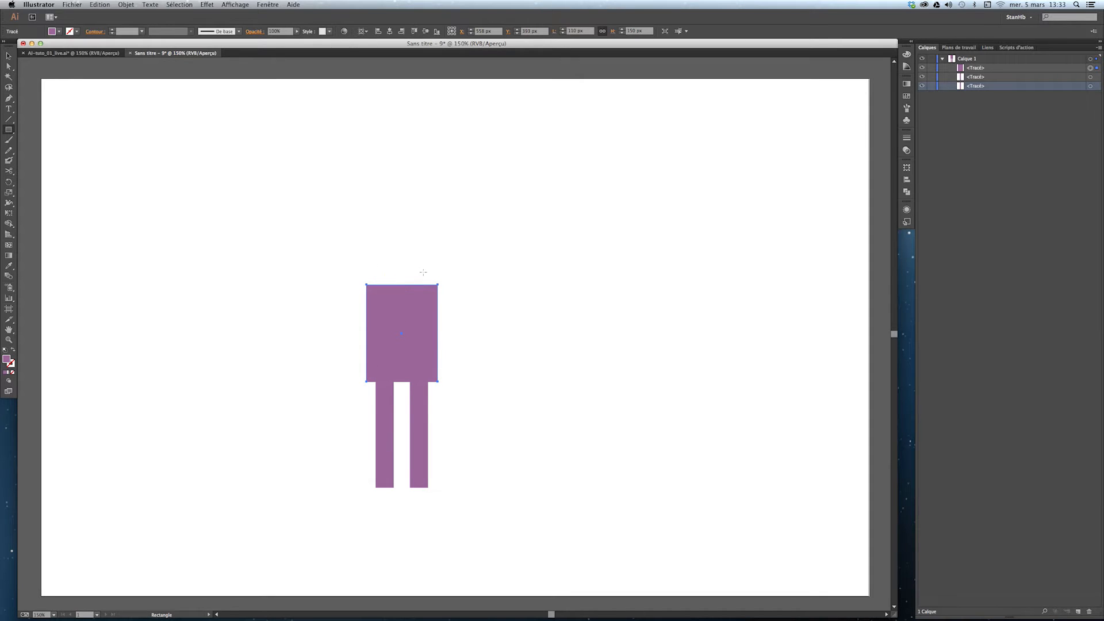
key(v)
drag(409, 357, 414, 370)
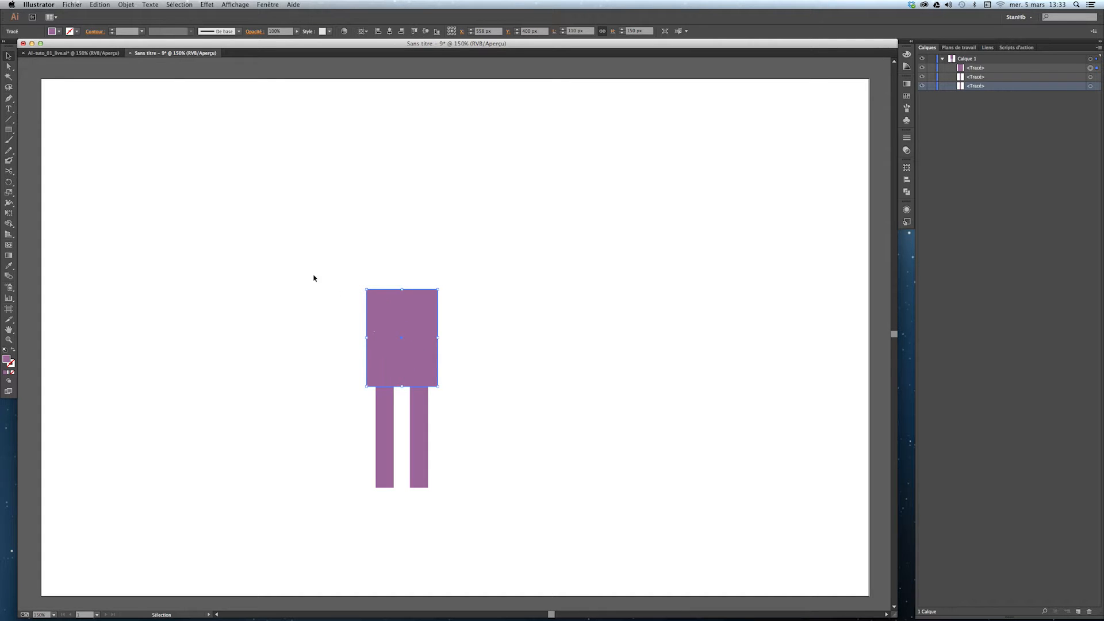
Start a warp-based envelope distortion on the torso rectangle, and try the Dilatation style and the Renflement style with a 40% bend
click(127, 5)
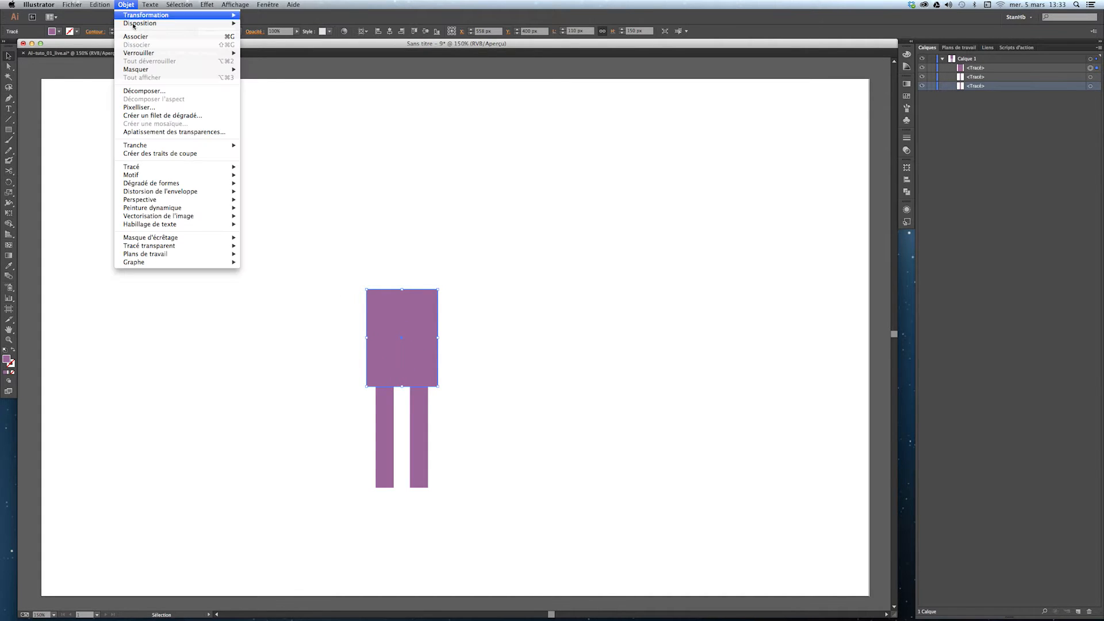
mouse_move(183, 195)
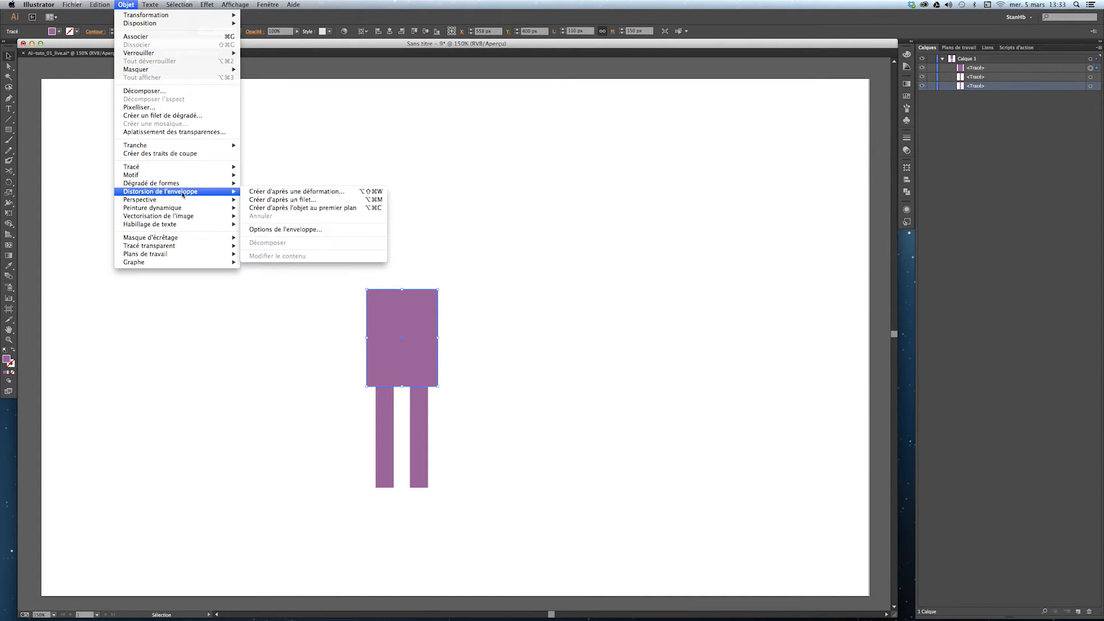
click(256, 192)
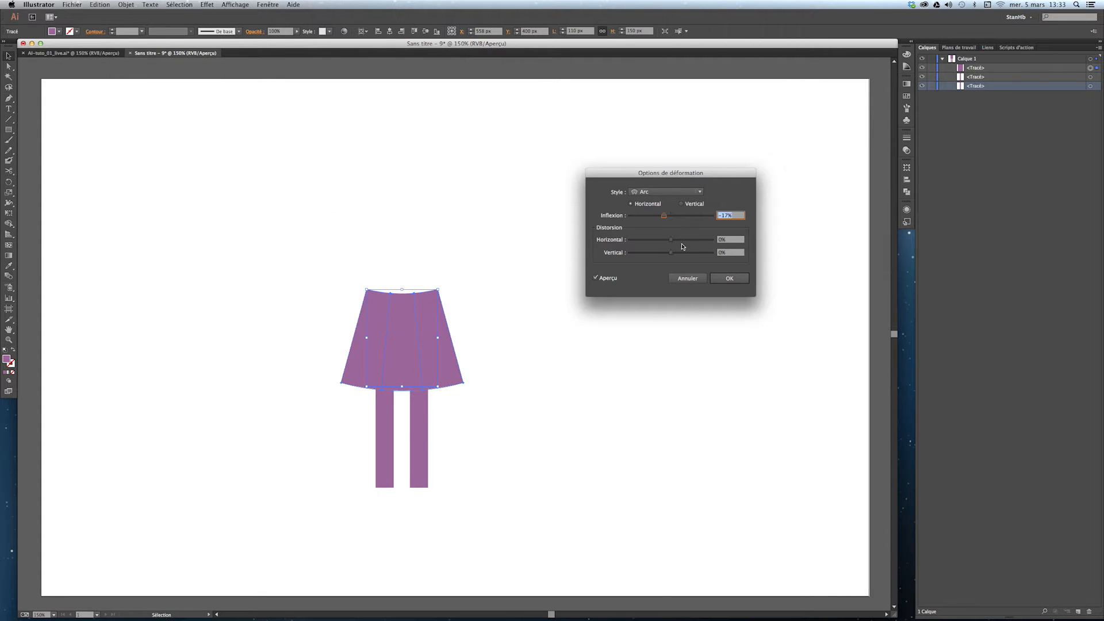
click(665, 192)
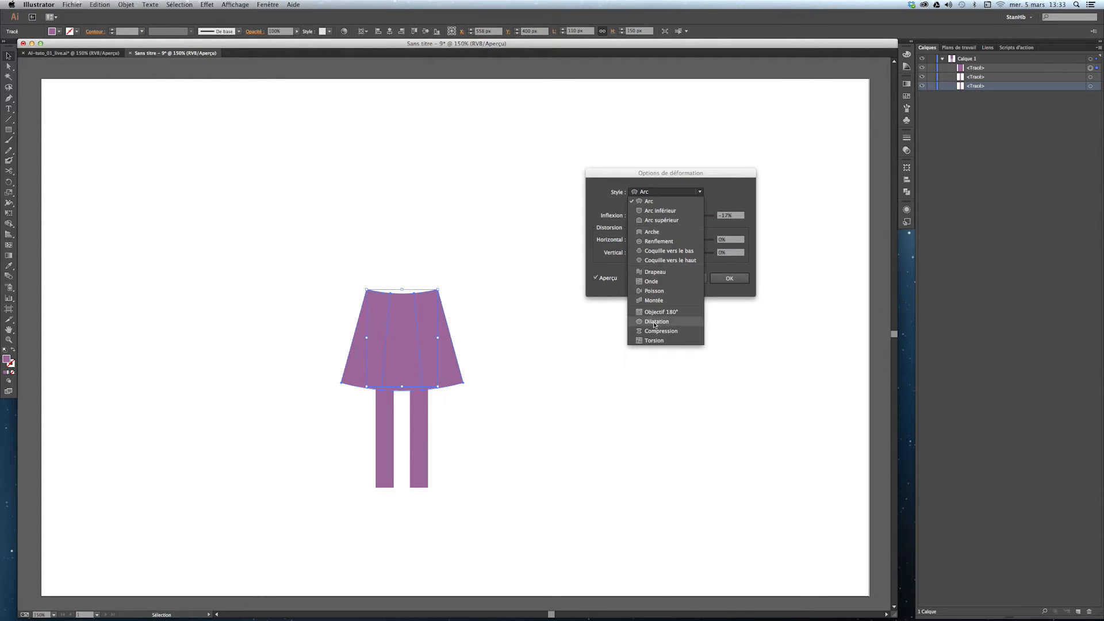
click(659, 322)
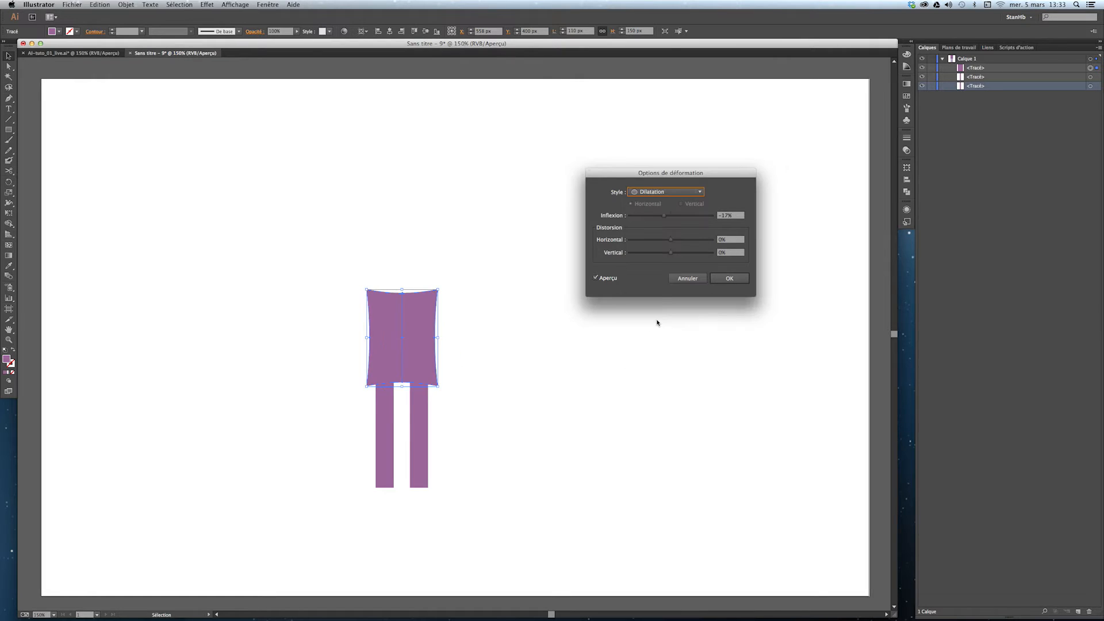
click(659, 192)
click(659, 242)
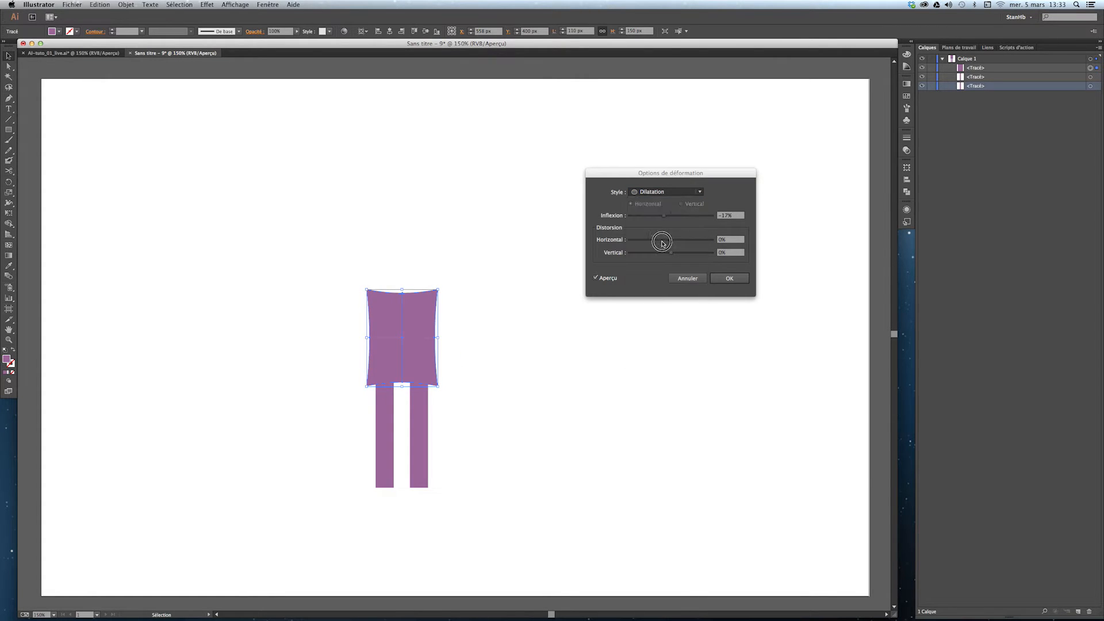
click(658, 193)
click(658, 194)
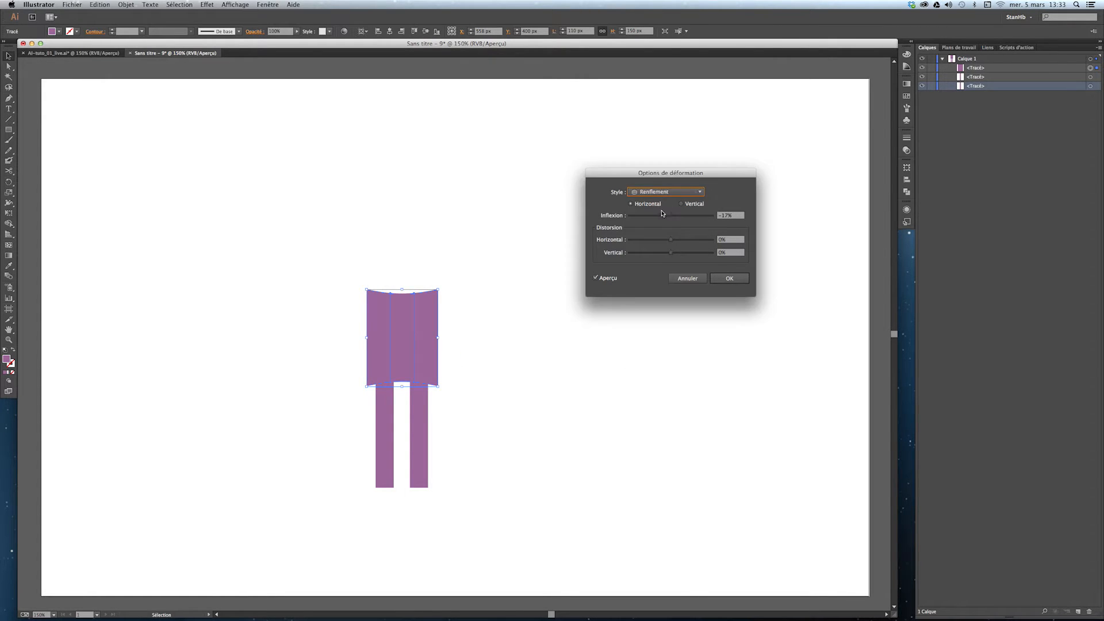
drag(664, 216, 690, 219)
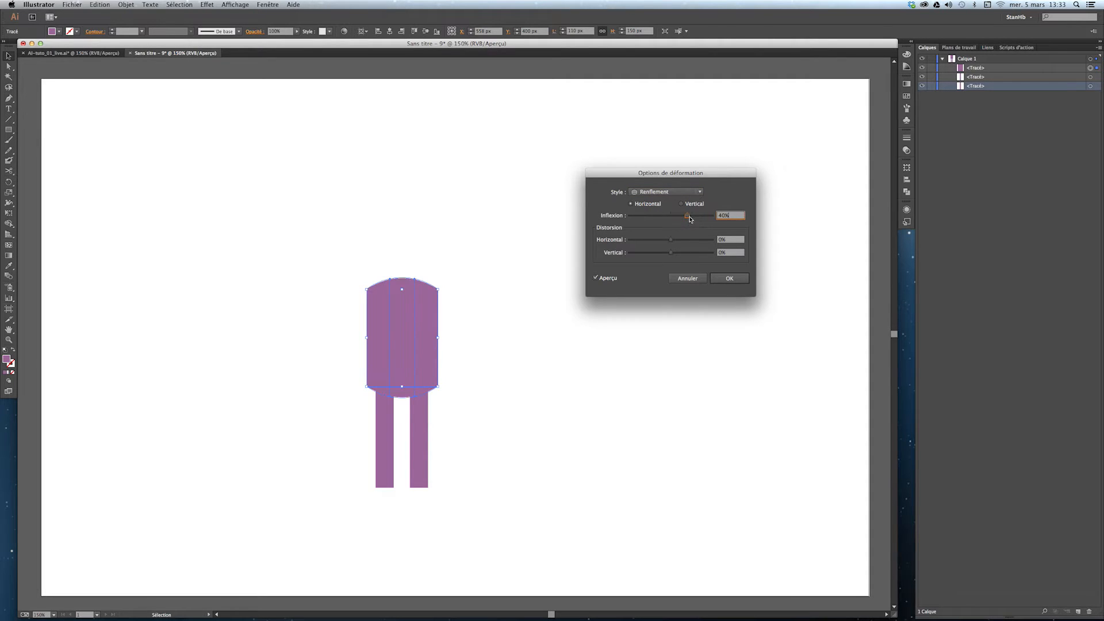
Apply the horizontal Arc warp to the torso with a -21% bend to flare it into a skirt shape
click(667, 192)
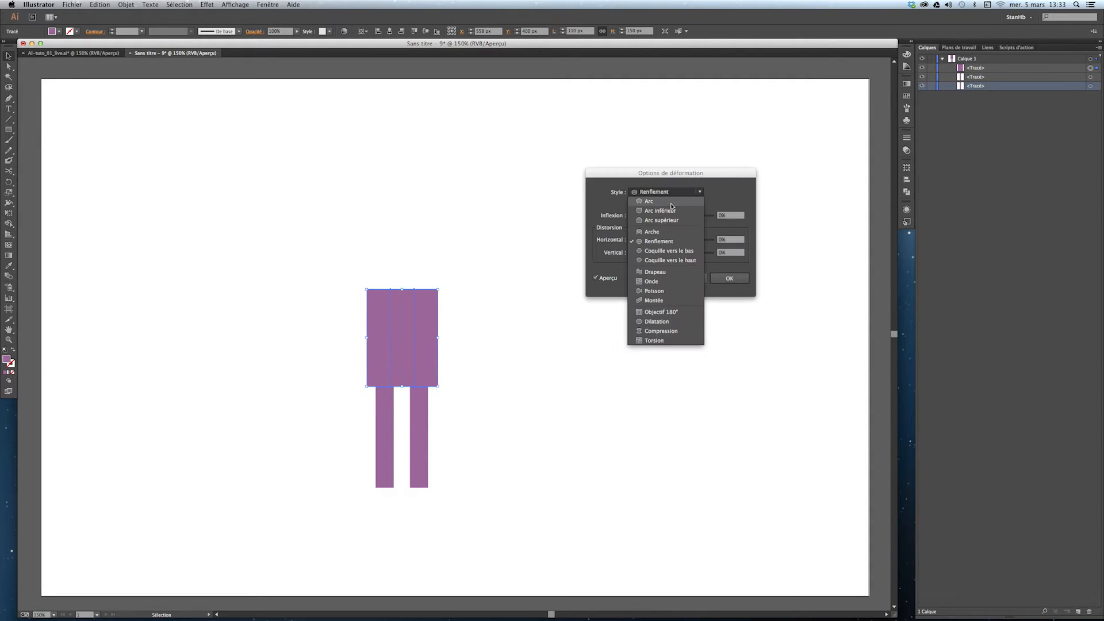
click(664, 201)
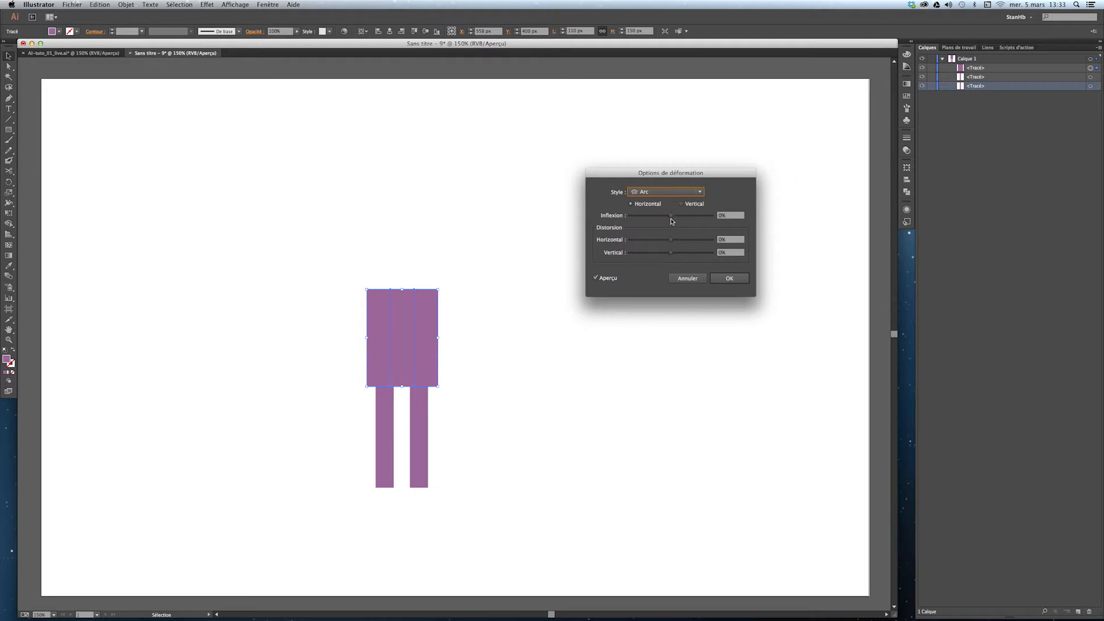
click(671, 215)
drag(670, 216, 665, 219)
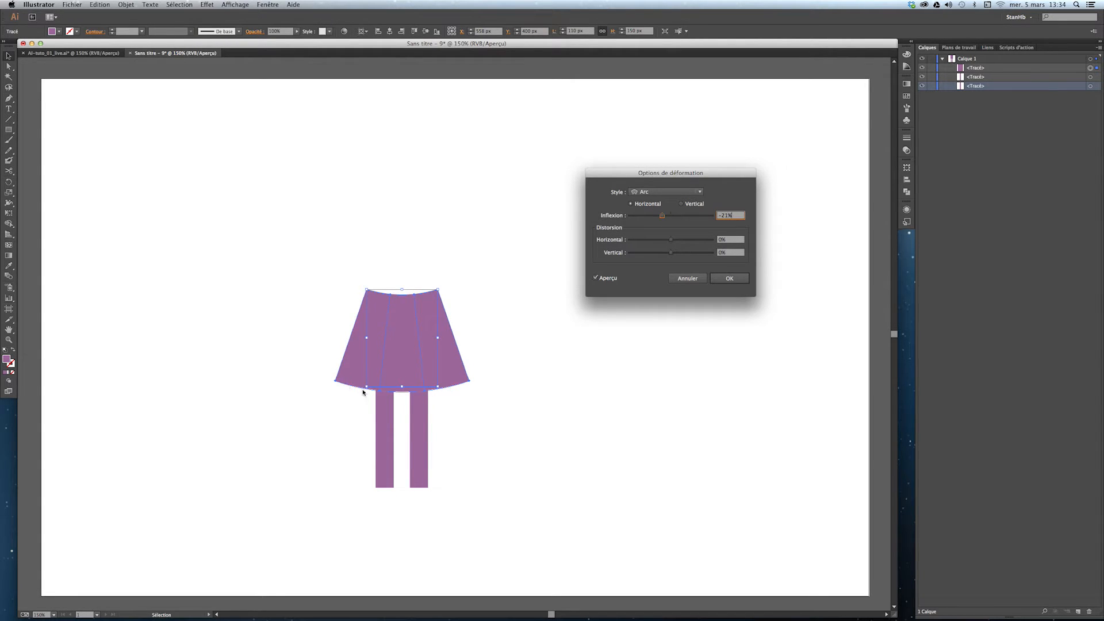
click(729, 279)
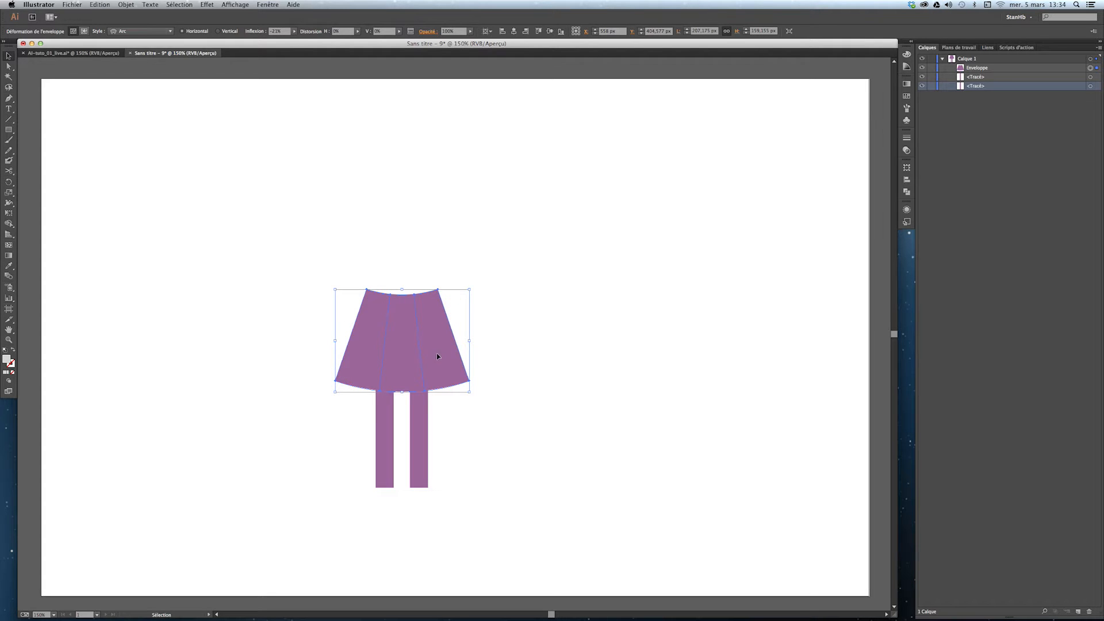
click(132, 6)
mouse_move(176, 195)
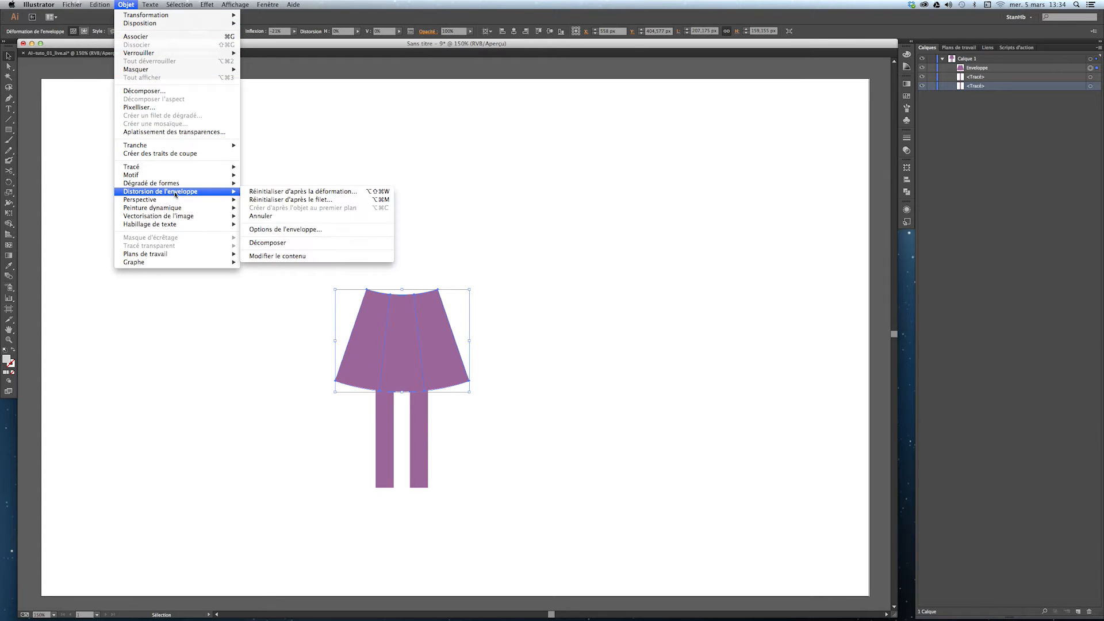
click(270, 195)
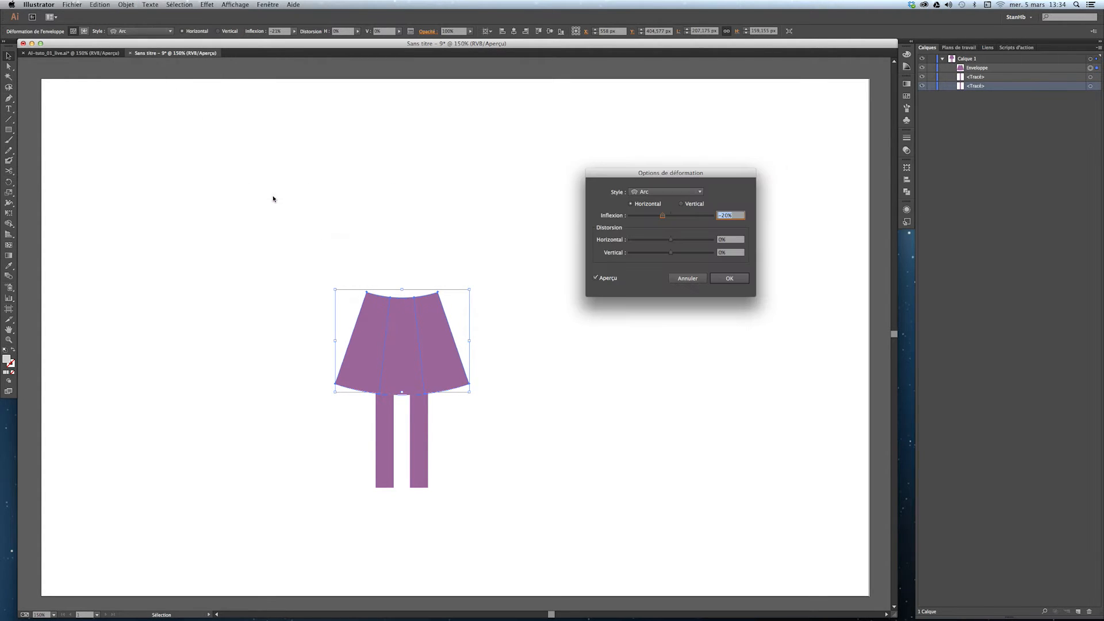
click(674, 192)
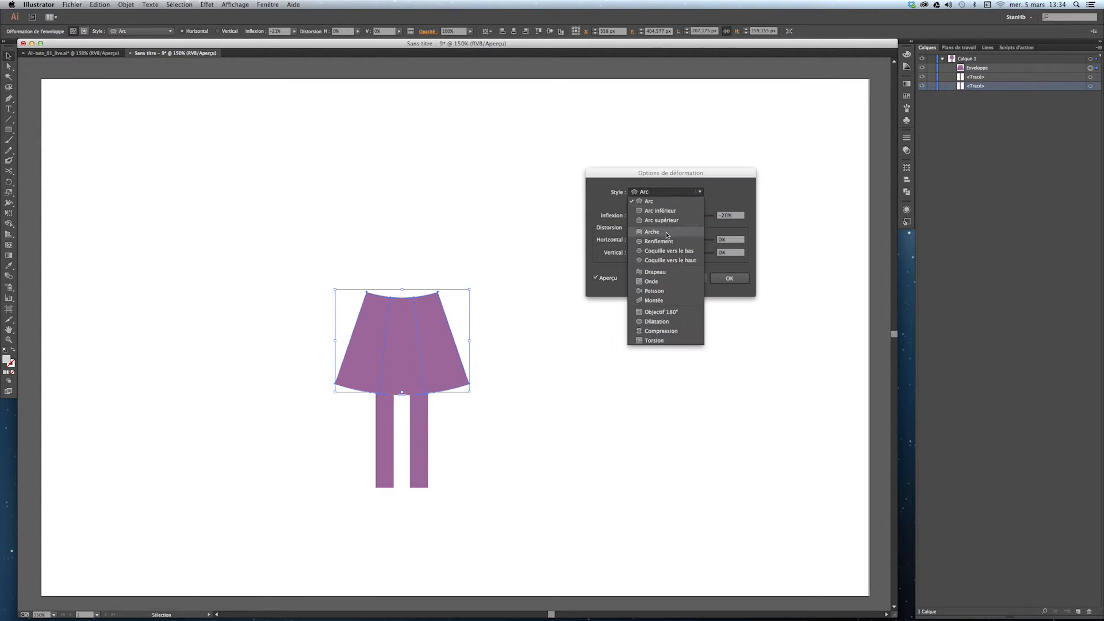
click(665, 240)
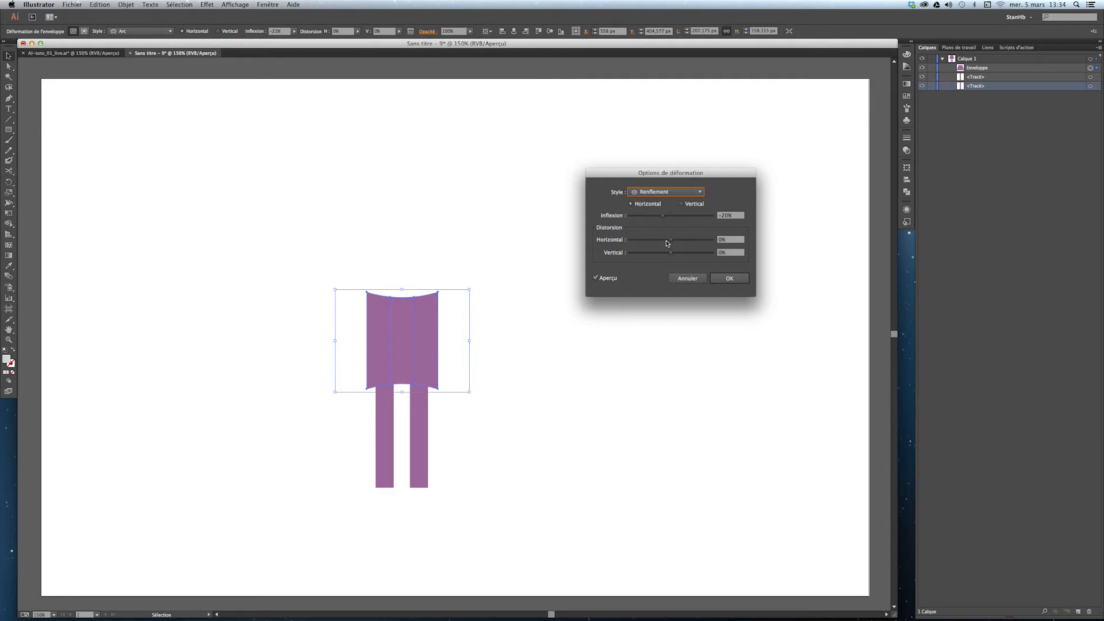
click(674, 192)
click(664, 322)
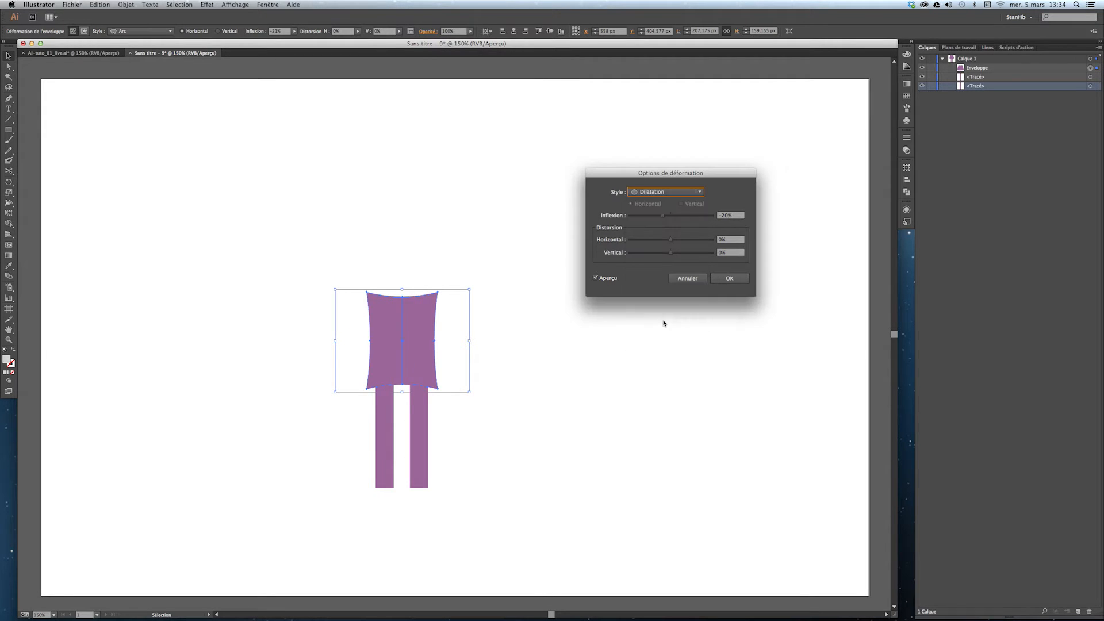
drag(671, 220, 689, 221)
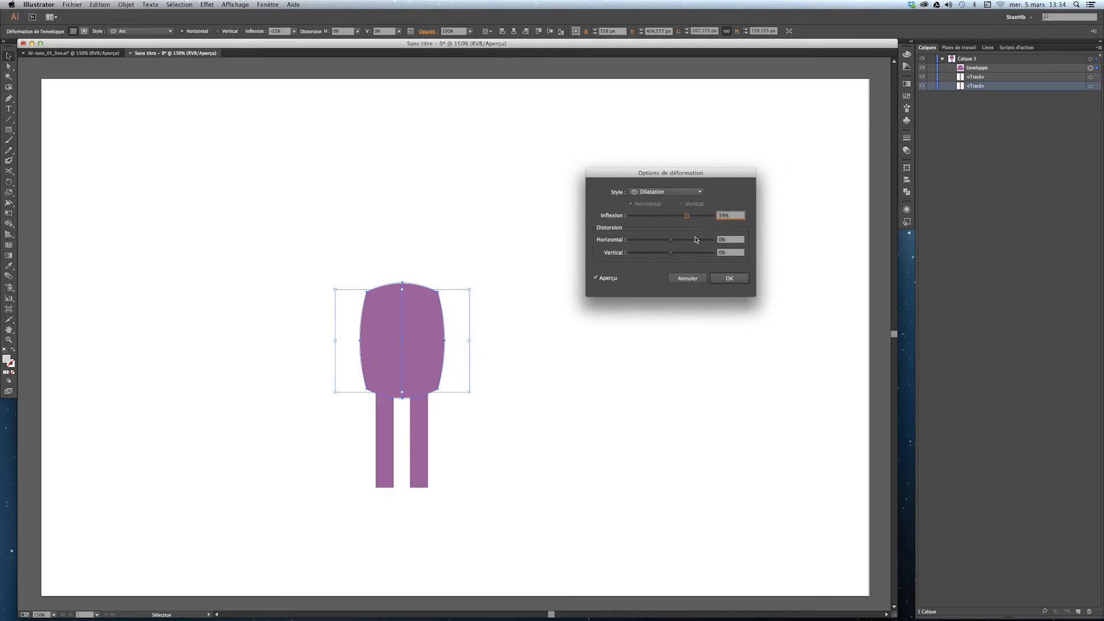
click(699, 281)
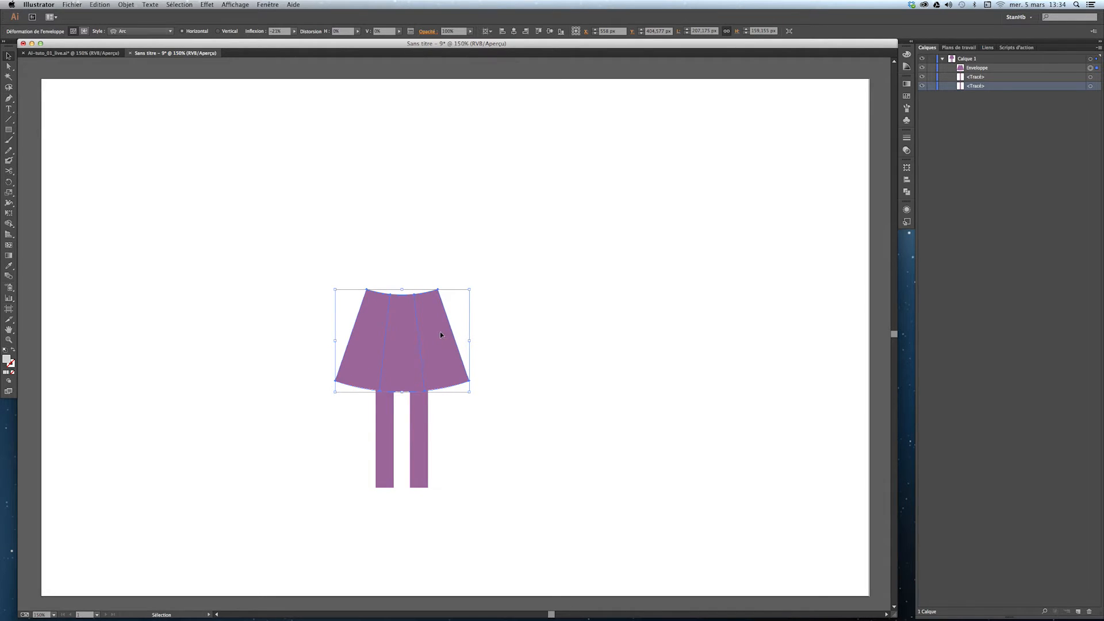
Expand the skirt's warp envelope with object and fill, and reveal the path inside the resulting group in Calque 1
click(126, 5)
click(145, 91)
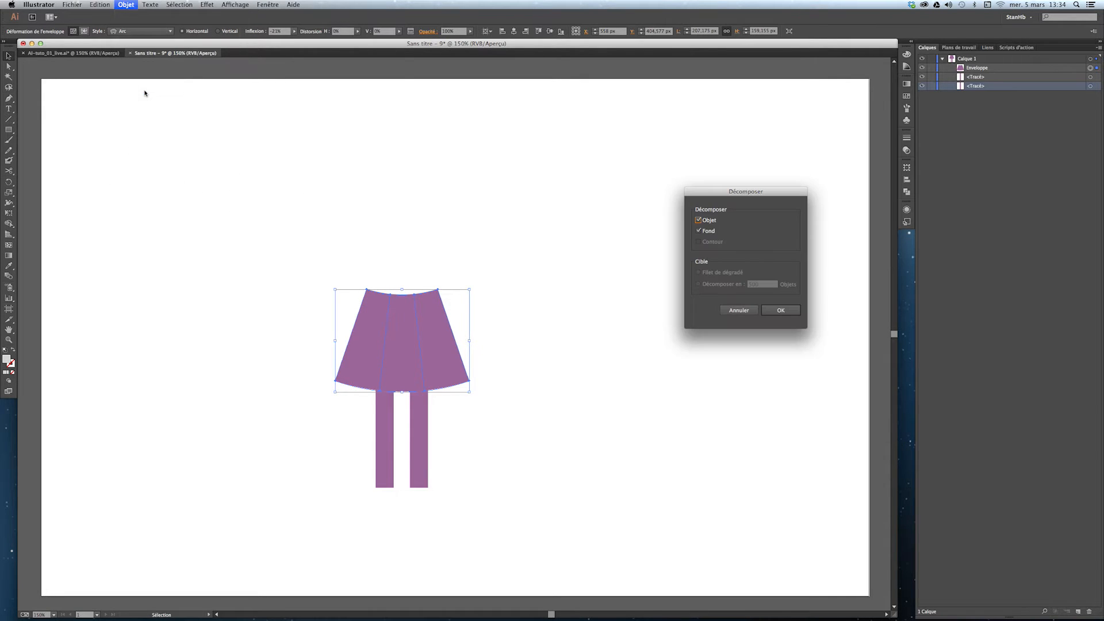
click(782, 311)
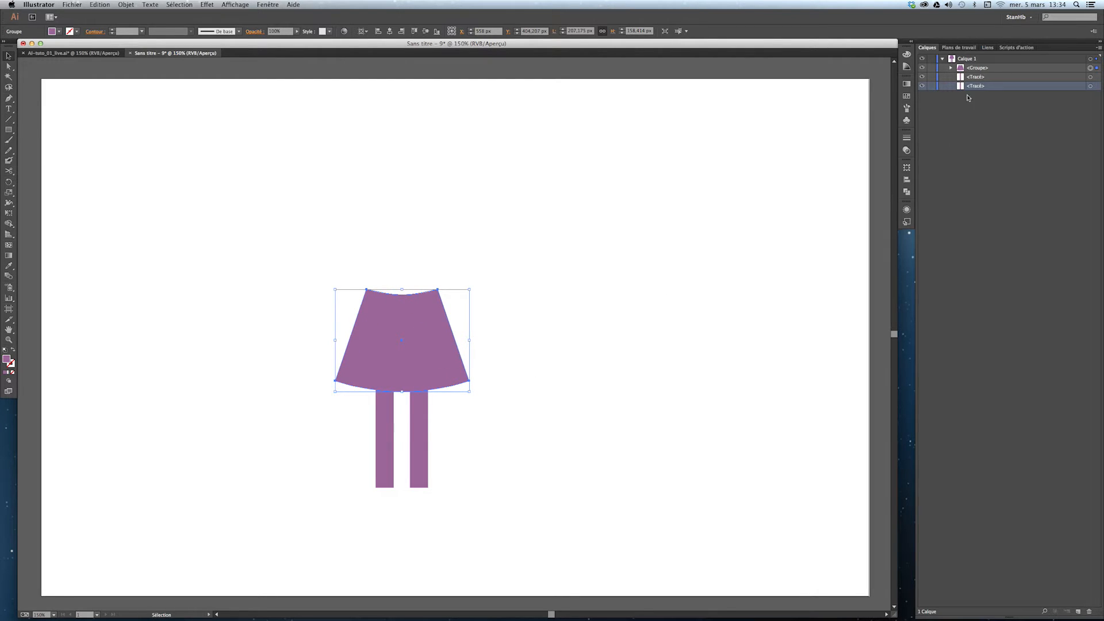
click(951, 68)
click(1021, 78)
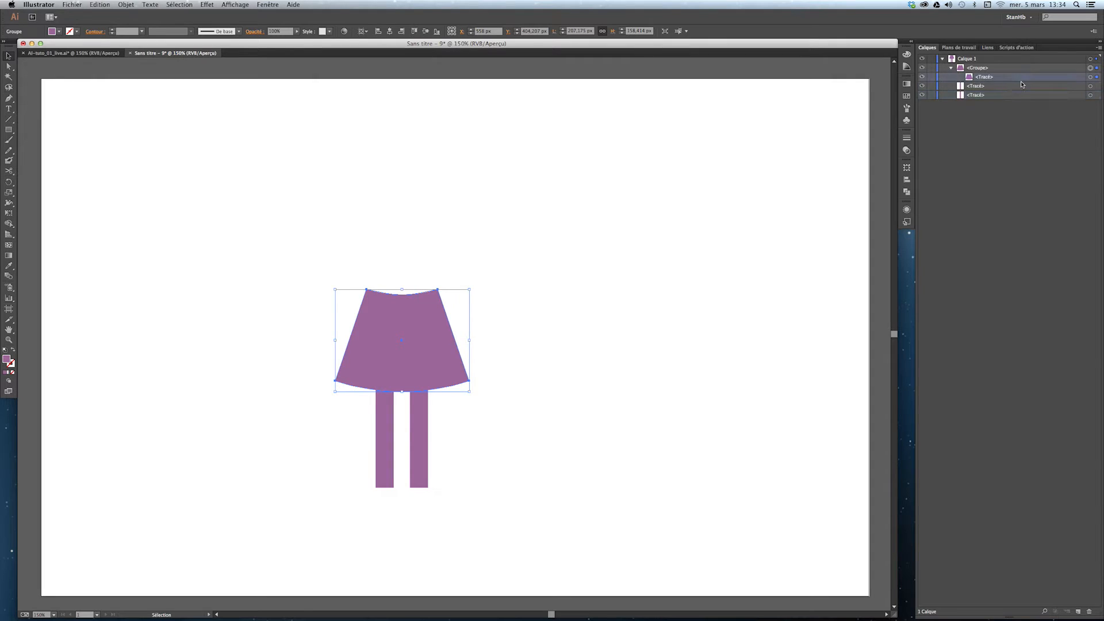
click(1008, 68)
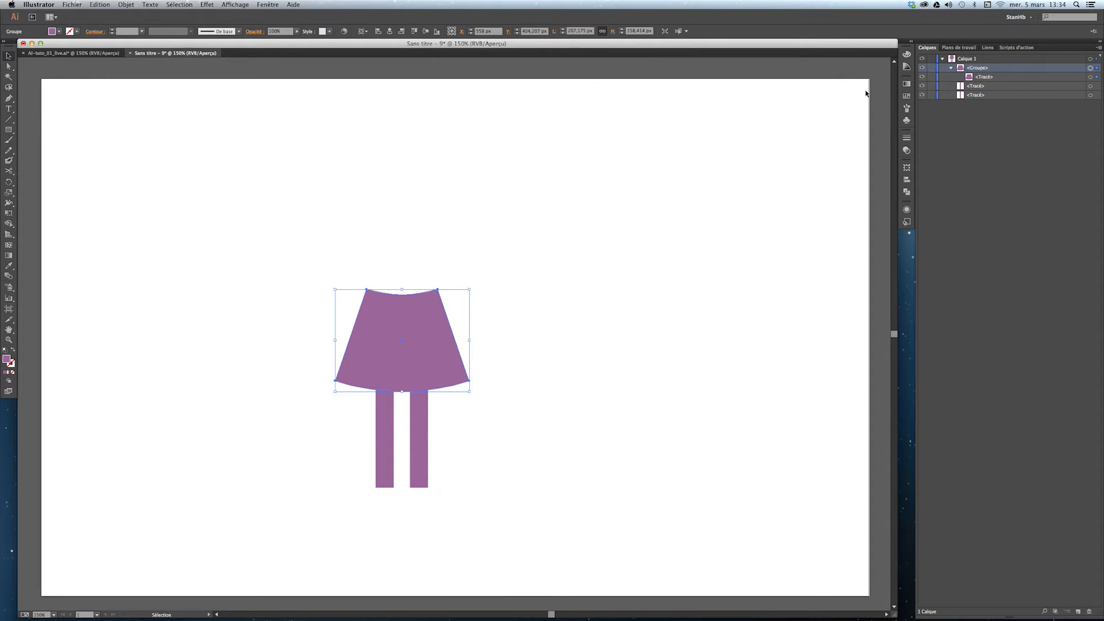
Start a new warp-based envelope distortion on the skirt group, and try the Arc and Dilatation styles with a -1% bend
click(126, 6)
mouse_move(173, 191)
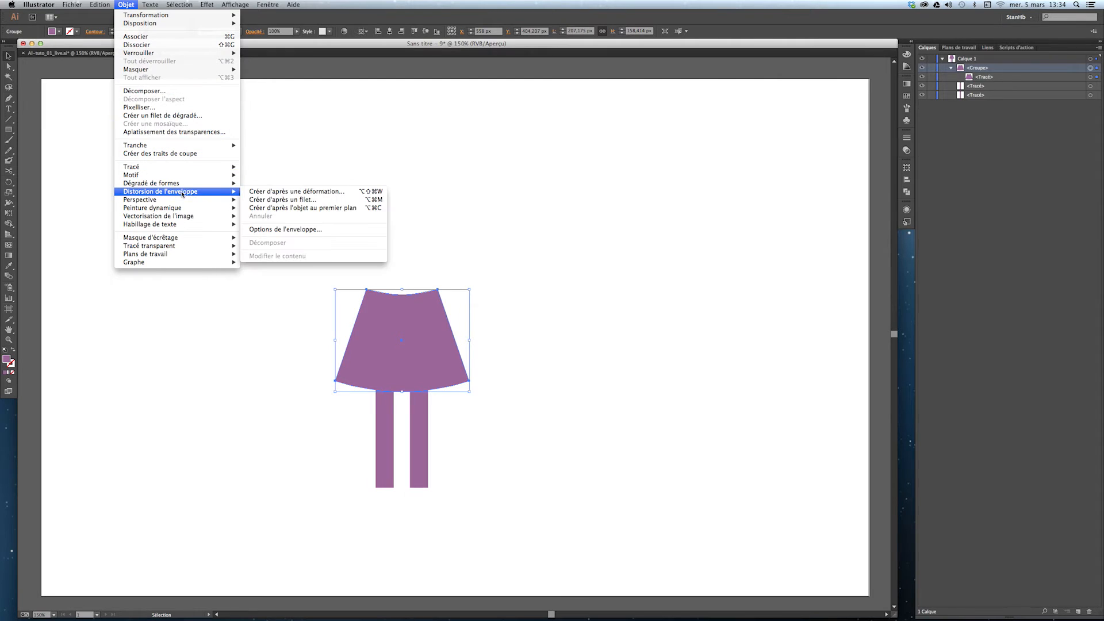
click(276, 193)
click(662, 216)
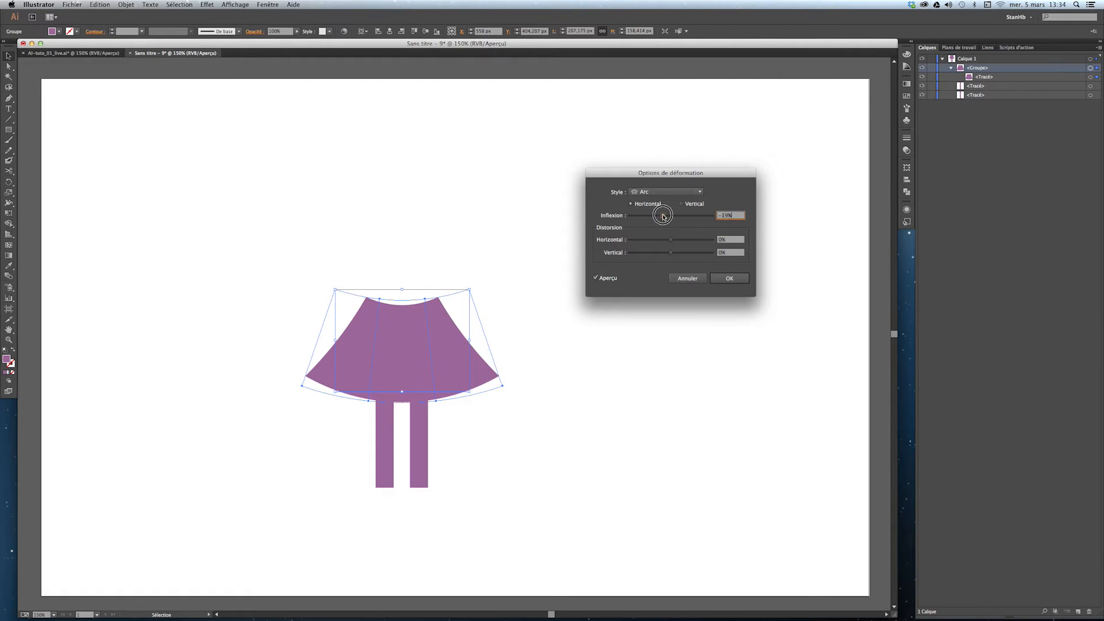
drag(662, 216, 670, 216)
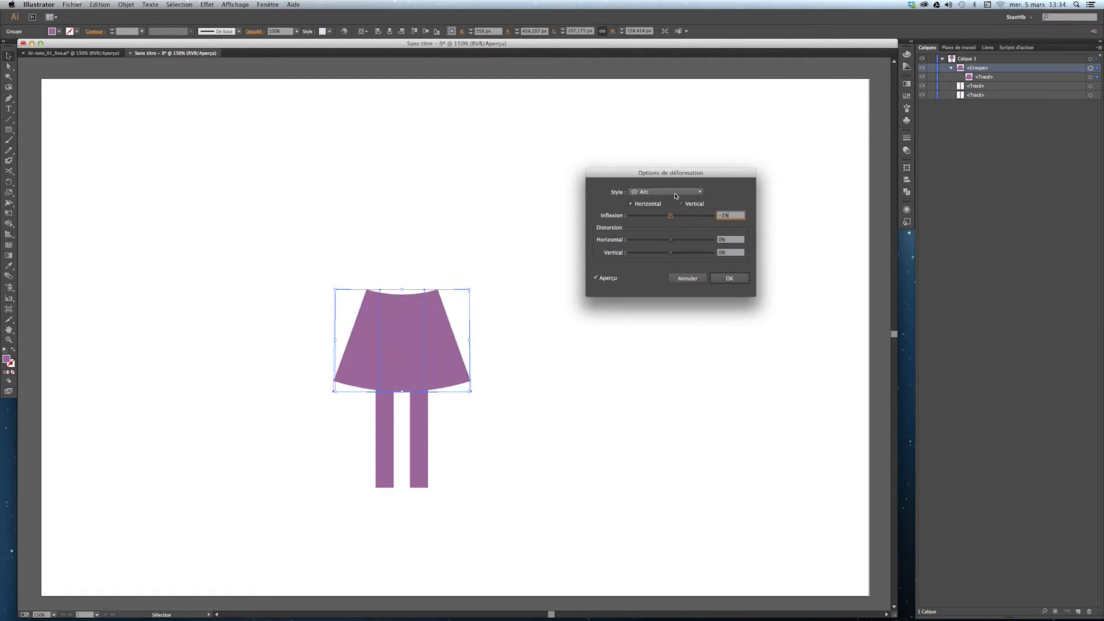
click(675, 196)
click(666, 316)
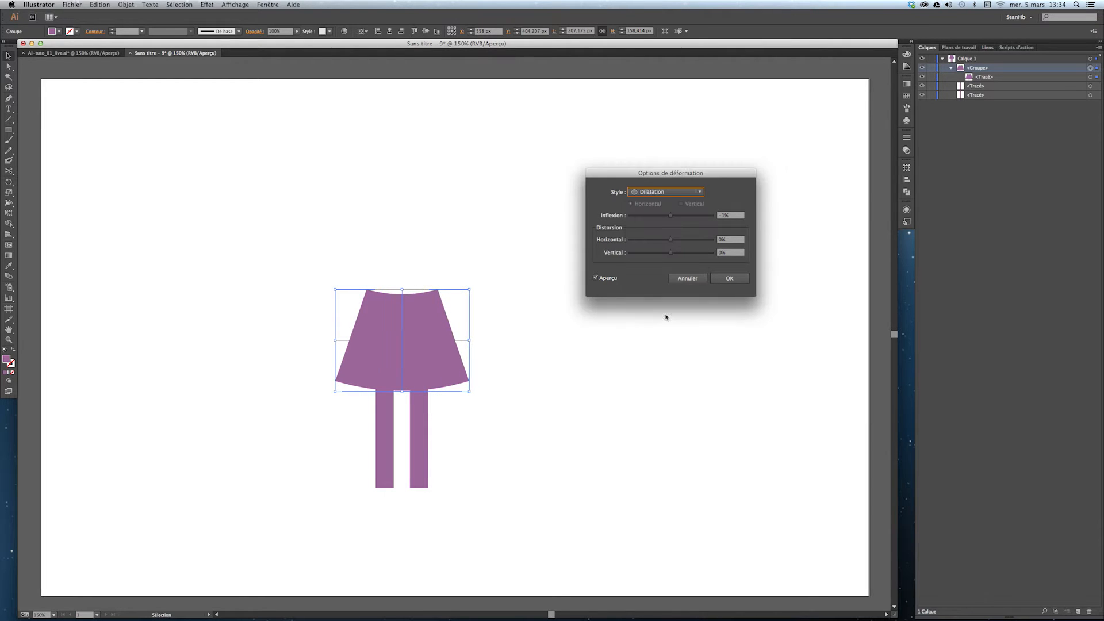
mouse_move(671, 216)
mouse_down()
mouse_move(686, 218)
mouse_move(669, 218)
mouse_up()
key(Down)
key(Down)
key(Down)
key(Down)
Apply the Renflement warp to the skirt vertically with a 19% bend to round its sides
click(667, 191)
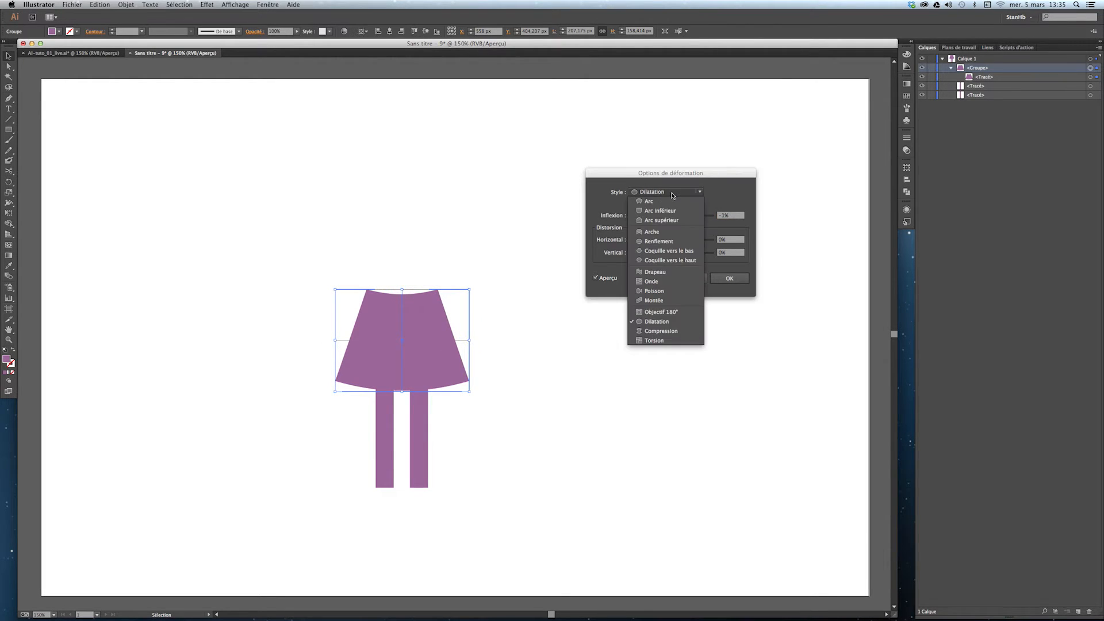
click(670, 242)
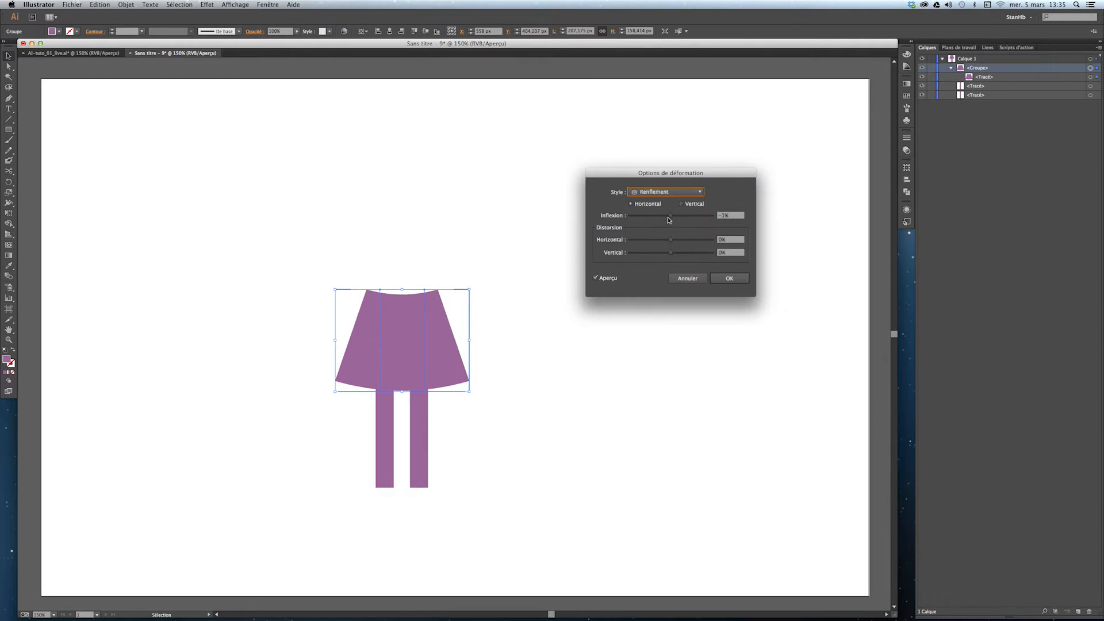
drag(668, 219, 680, 218)
drag(680, 217, 682, 217)
click(682, 204)
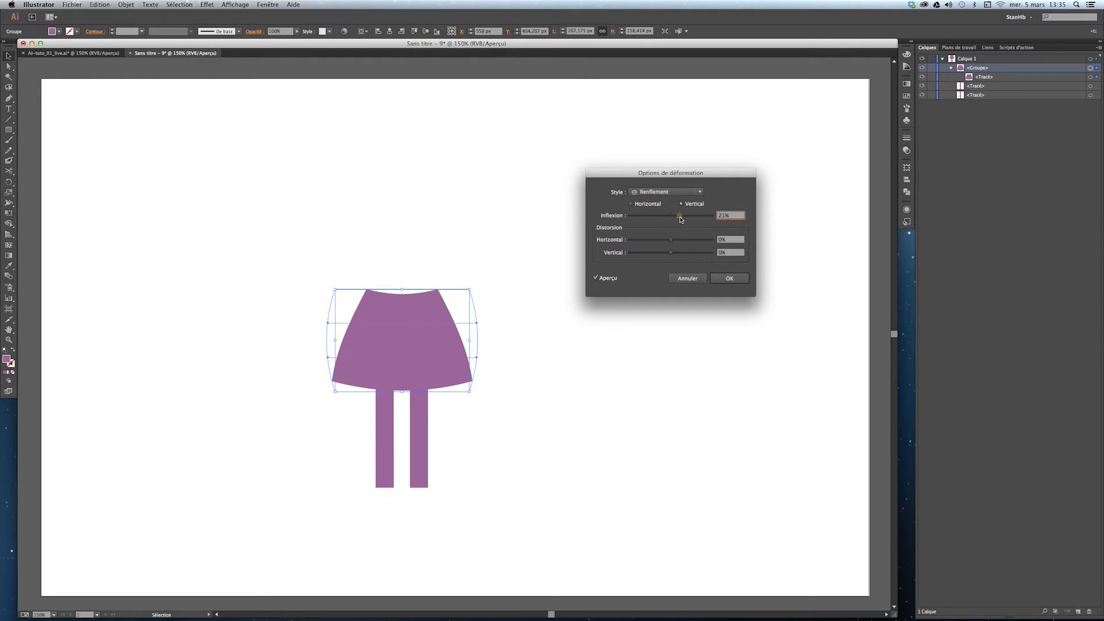
drag(680, 217, 679, 218)
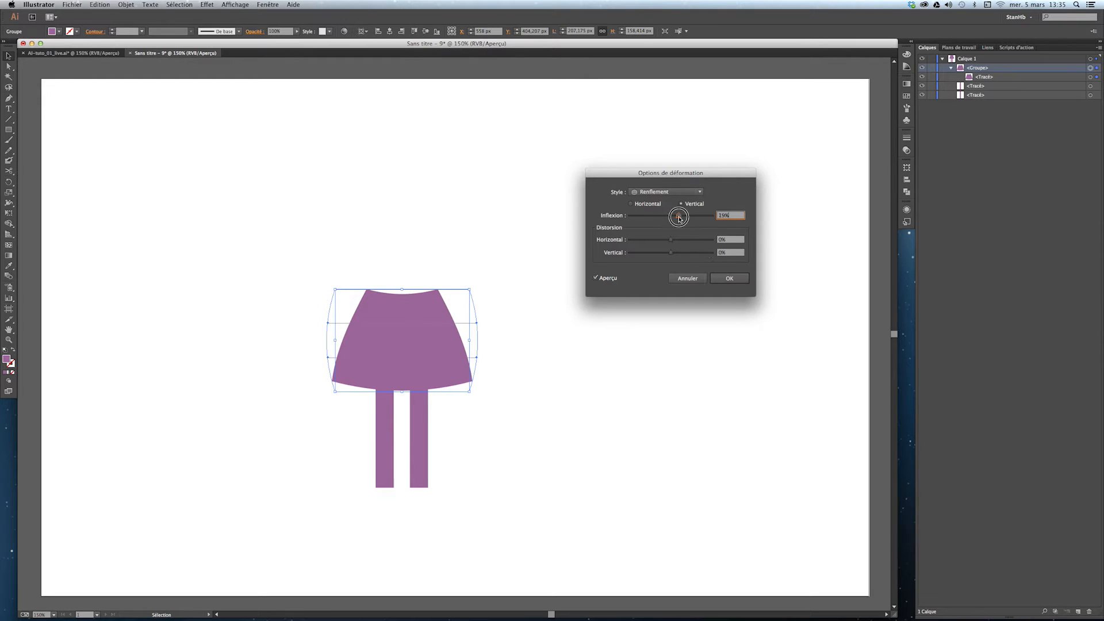
click(729, 278)
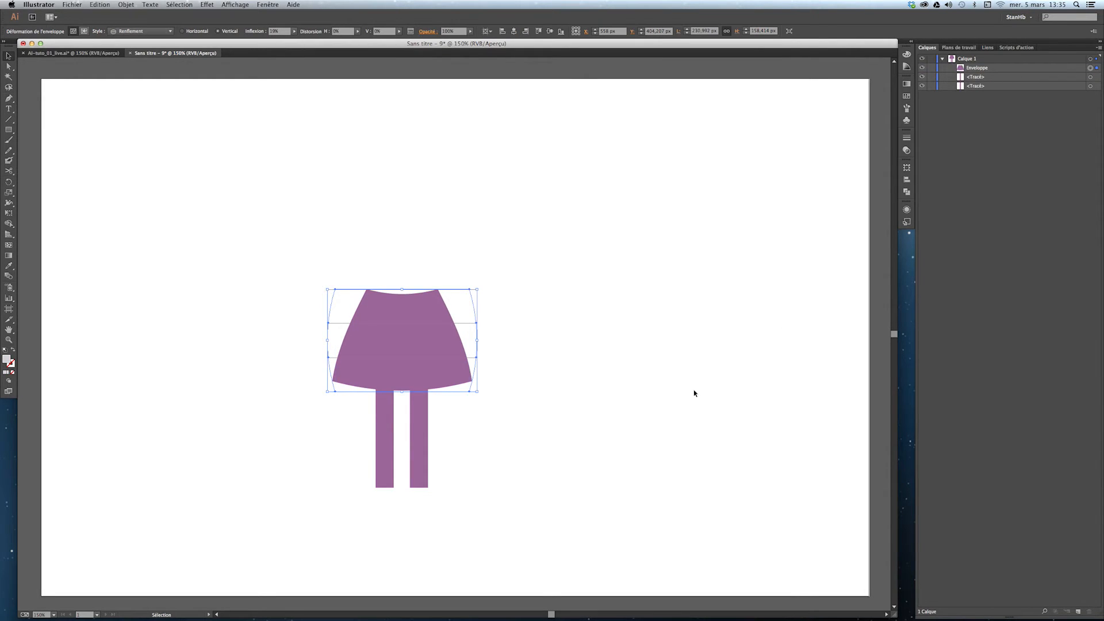
Expand the skirt's new envelope, and narrow the skirt to about 180 px wide above the legs
click(122, 5)
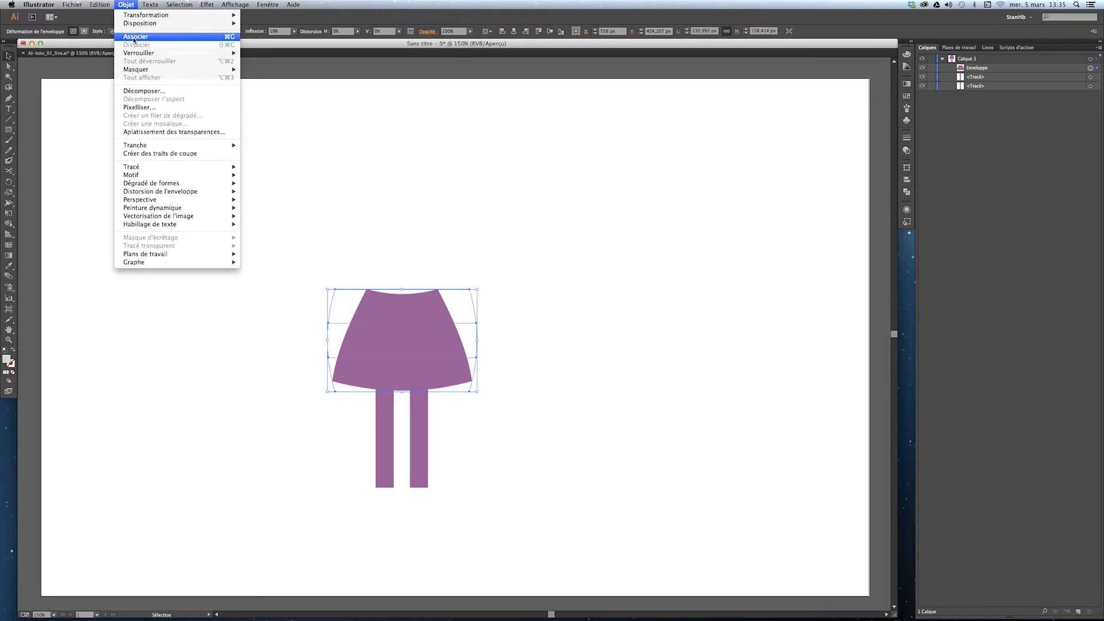
click(140, 92)
click(783, 310)
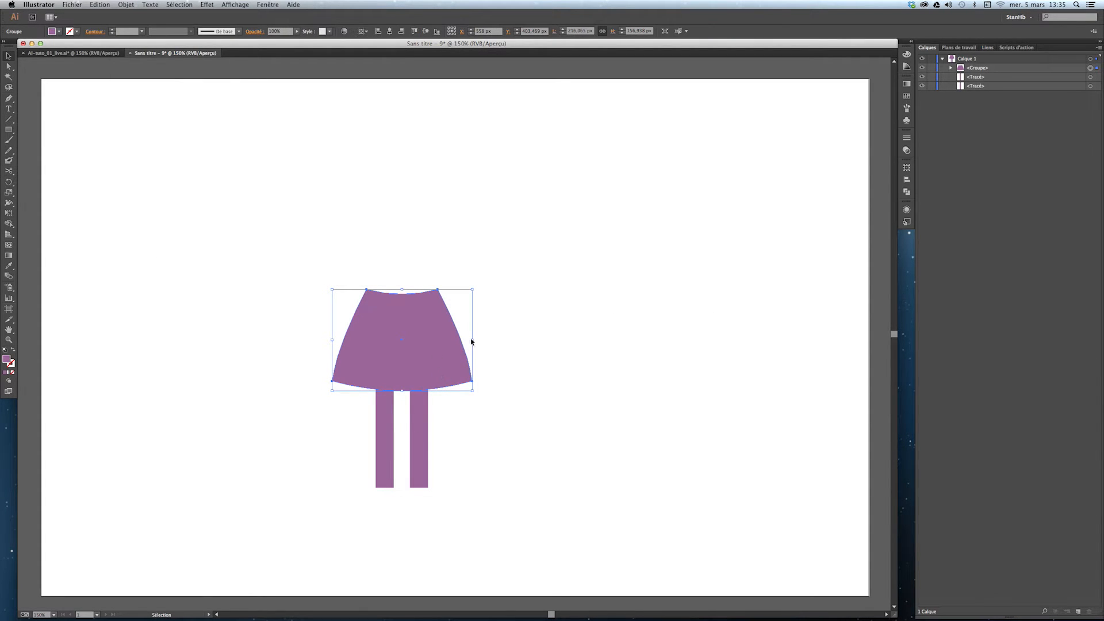
drag(471, 341, 425, 367)
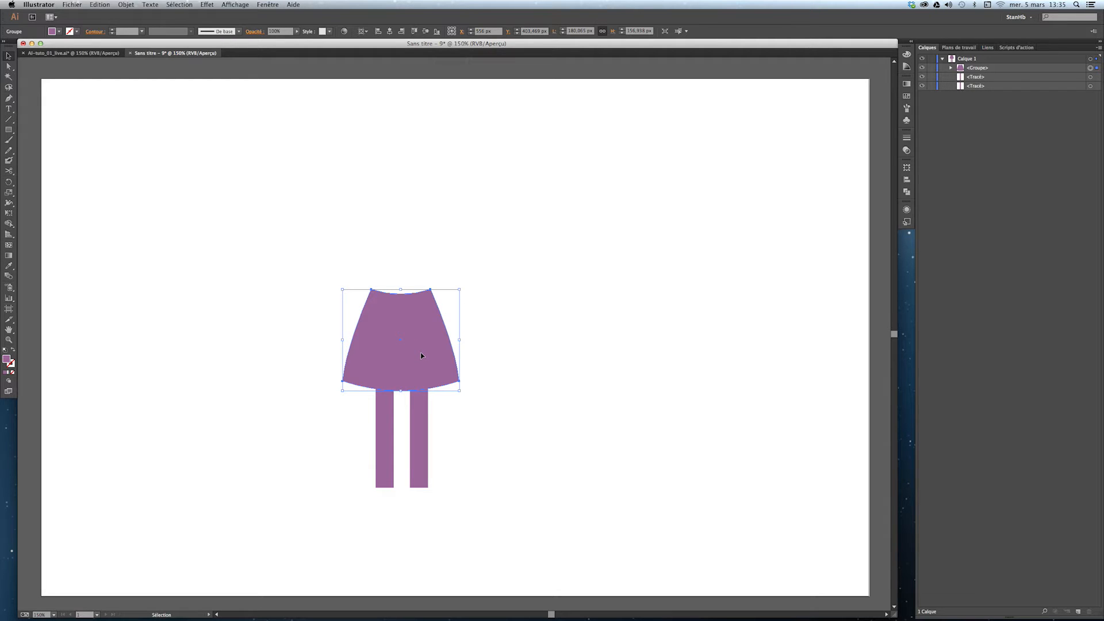
Duplicate the skirt upward, turn the copy upside down, and scale and position it as a smaller upper body meeting the skirt at the waist
drag(419, 354, 419, 307)
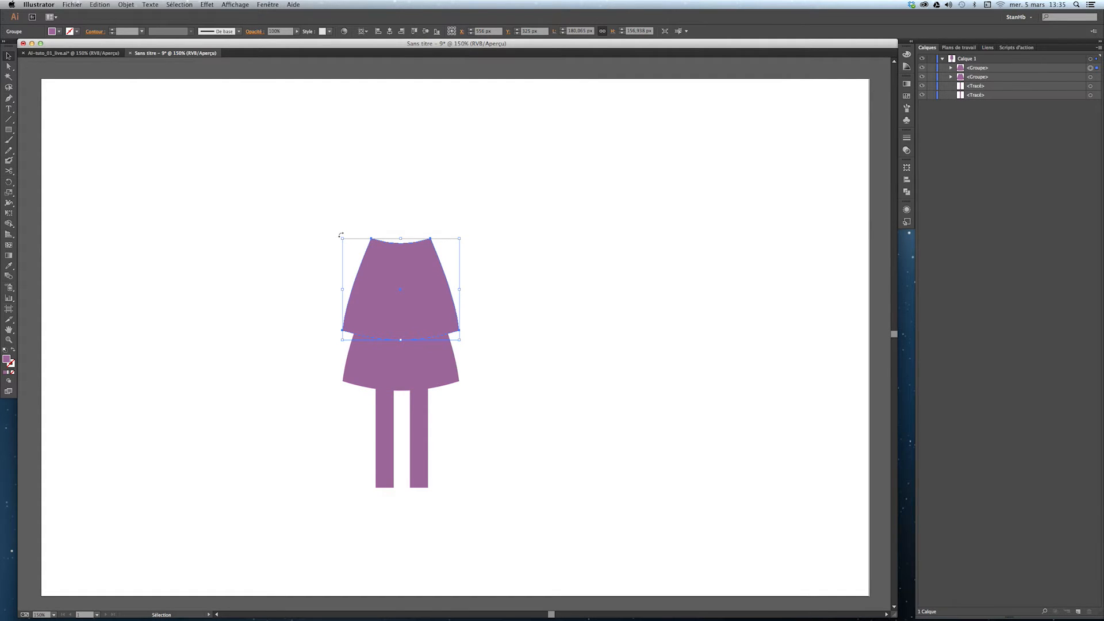
drag(341, 235, 418, 276)
click(500, 329)
click(487, 300)
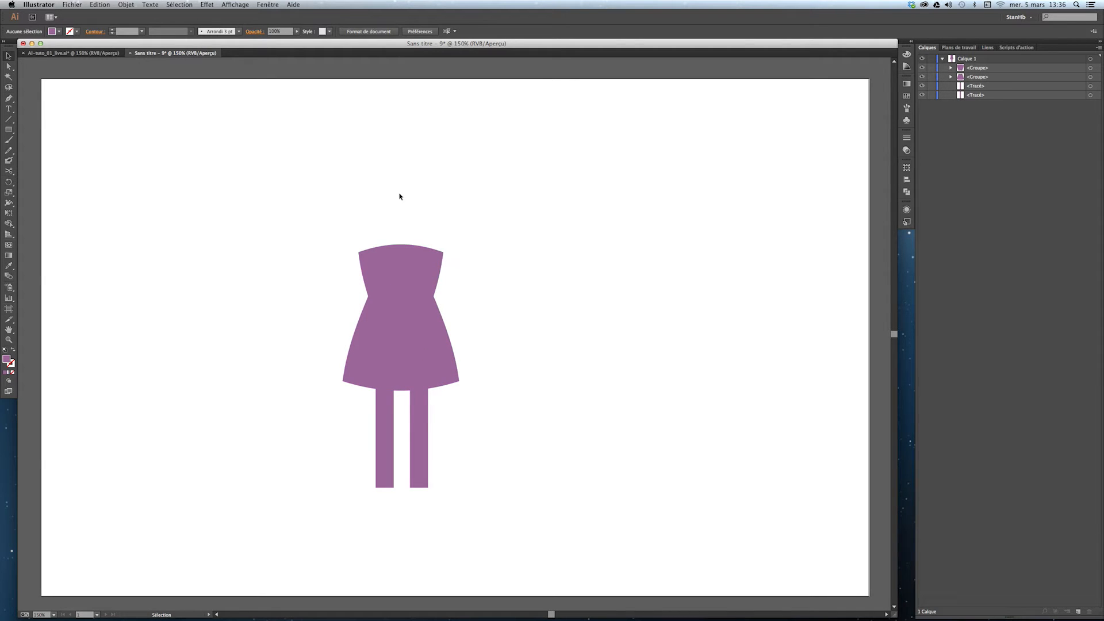
drag(410, 264, 412, 256)
click(505, 299)
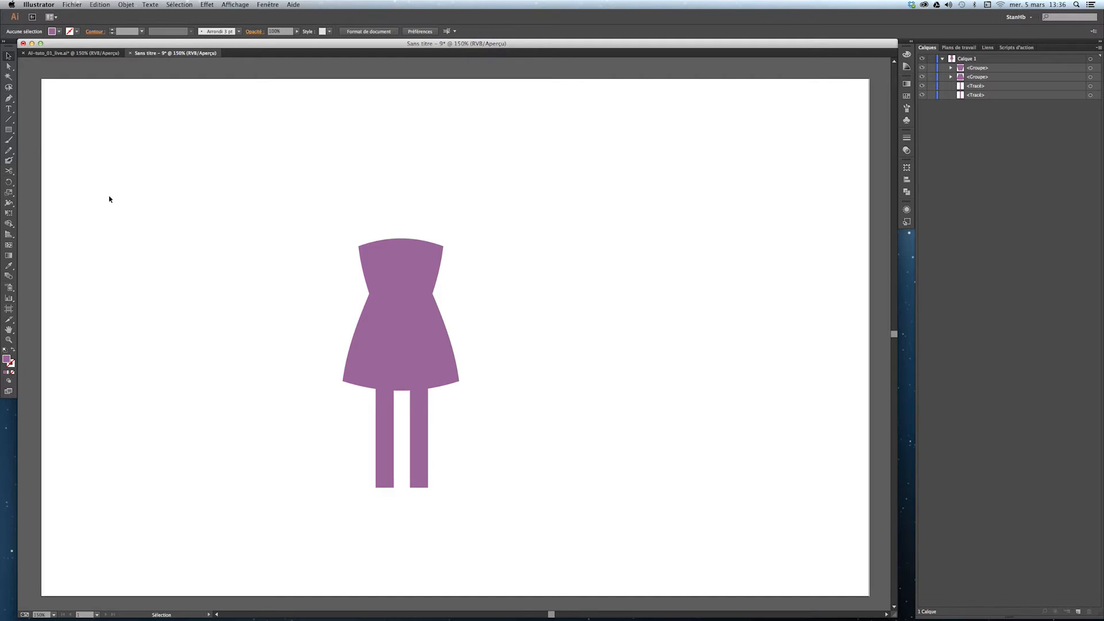
drag(11, 132, 39, 139)
drag(292, 267, 310, 375)
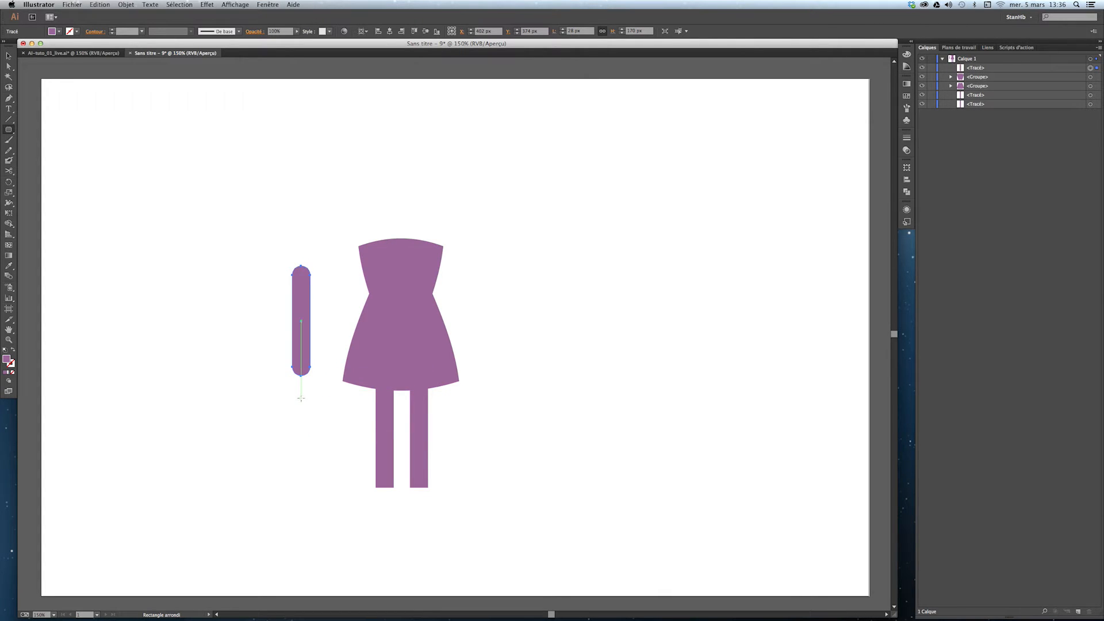
key(Delete)
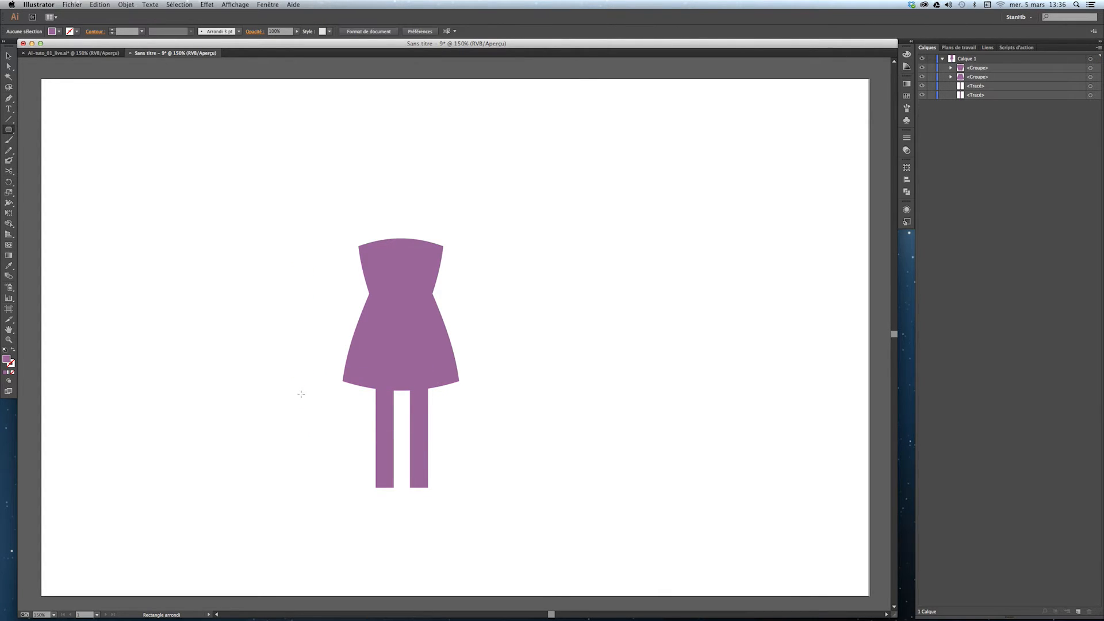
click(9, 132)
click(9, 140)
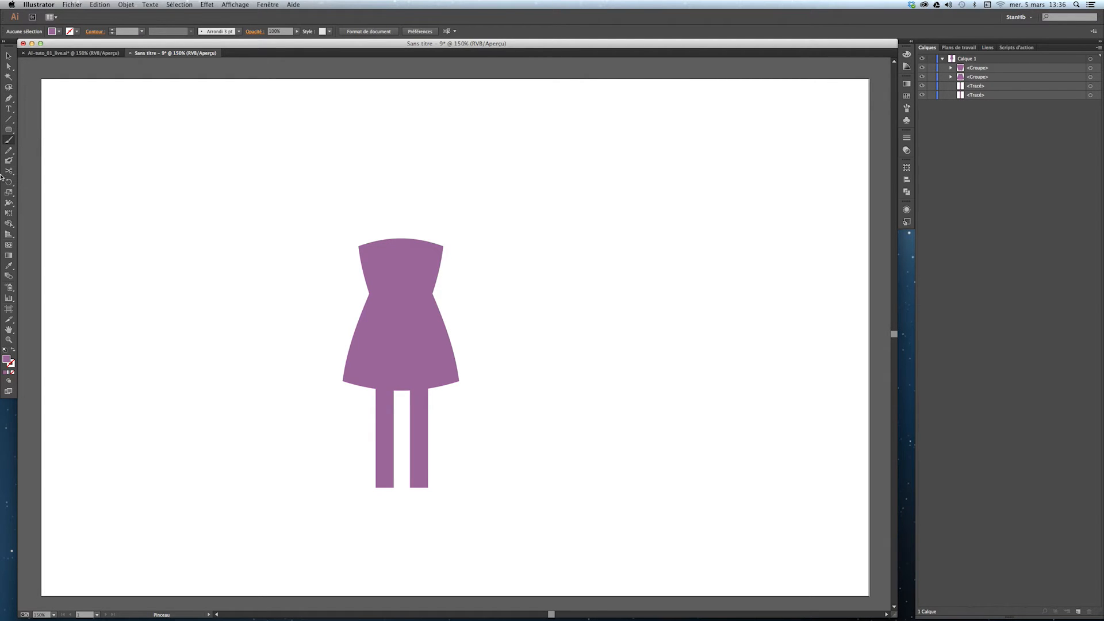
Draw a plain arm rectangle about 25 px wide and 174 px high to the left of the torso
click(9, 129)
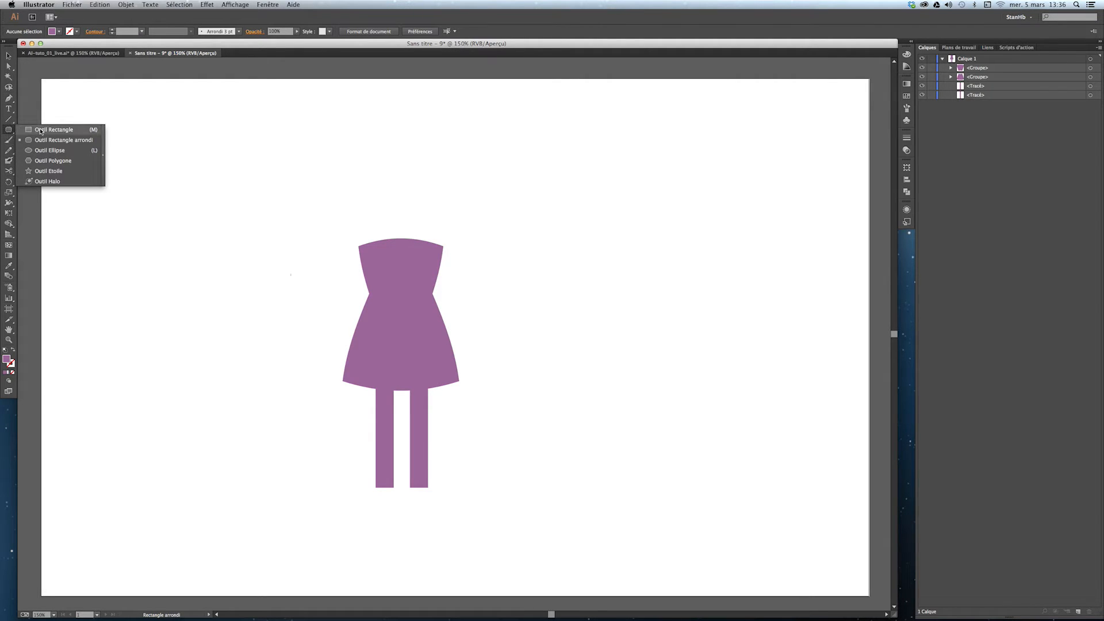
click(40, 130)
drag(306, 255, 323, 367)
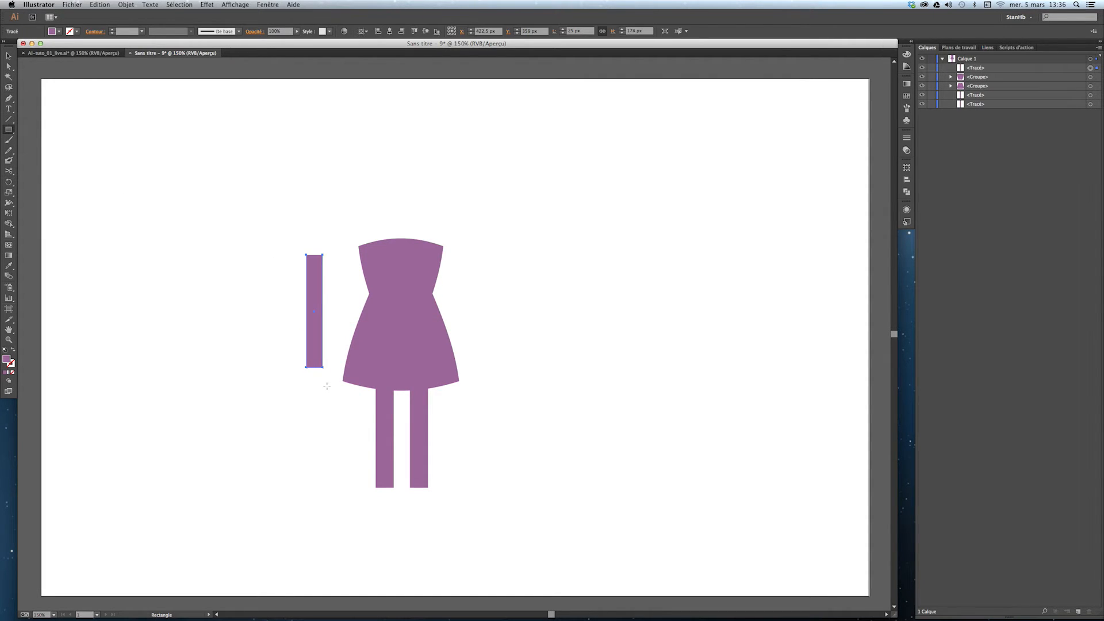
Apply the Convert to Rounded Rectangle effect to the arm with 0 px extra width and 0 px extra height
click(207, 5)
mouse_move(225, 68)
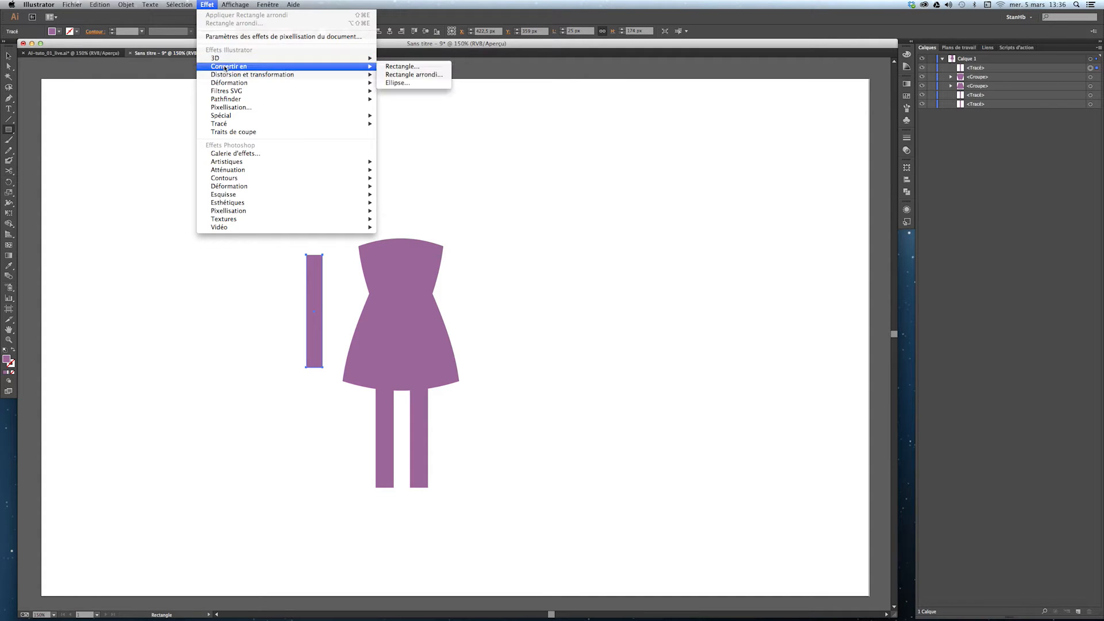
click(405, 75)
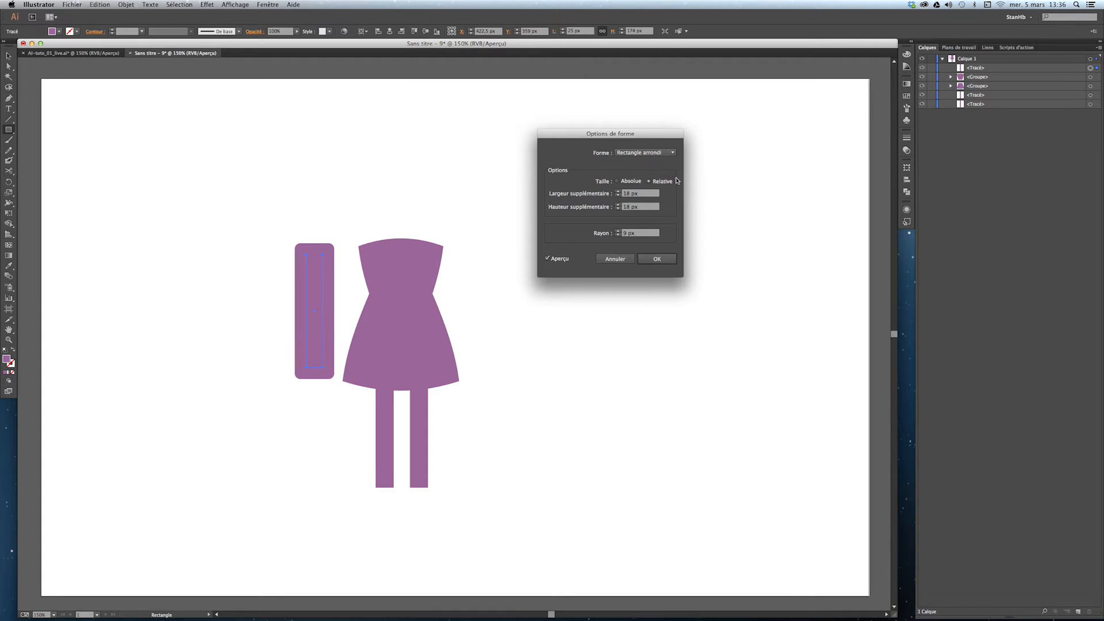
double_click(636, 197)
text(0)
key(Tab)
text(0)
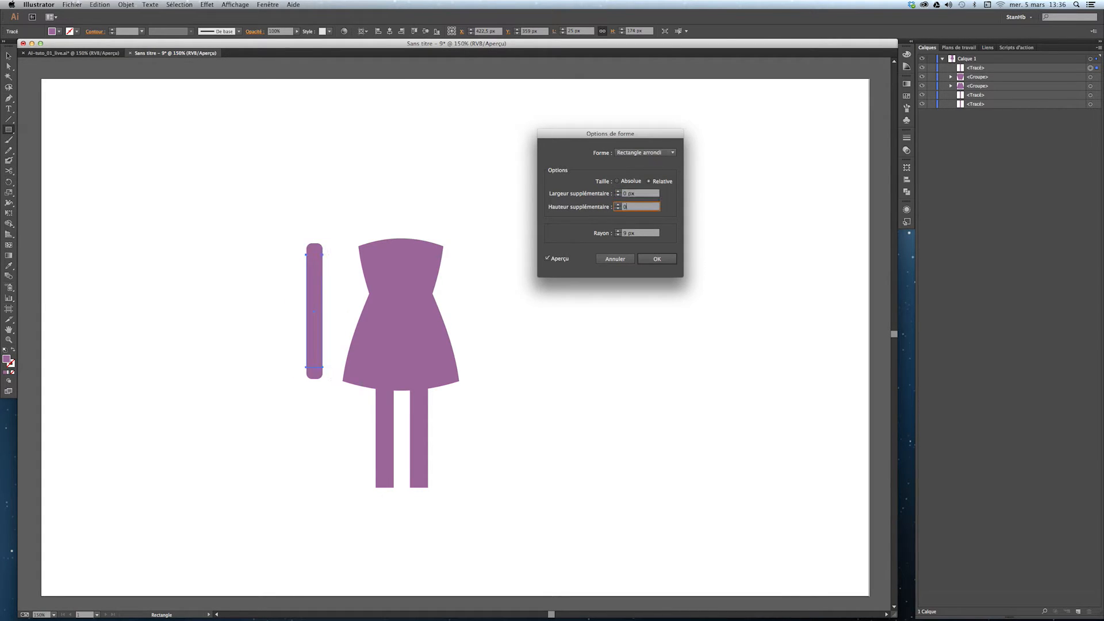
key(Tab)
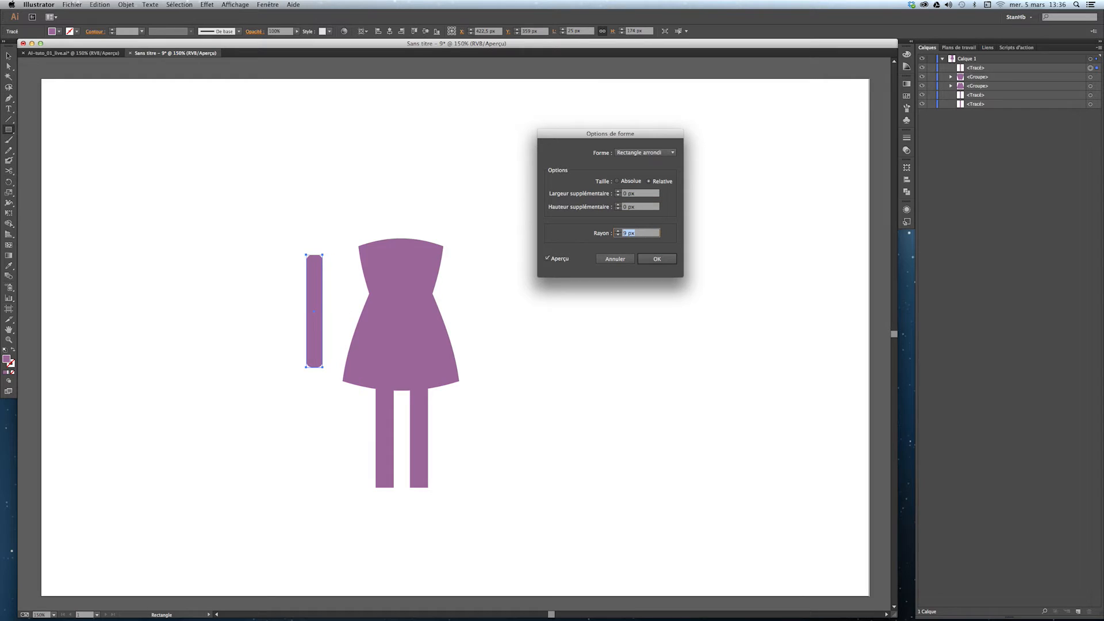
Raise the effect's corner radius until both arm ends are fully rounded, and apply the effect
click(618, 235)
click(617, 235)
click(618, 231)
click(618, 231)
click(618, 231)
click(618, 231)
click(619, 231)
click(618, 231)
click(618, 231)
click(658, 259)
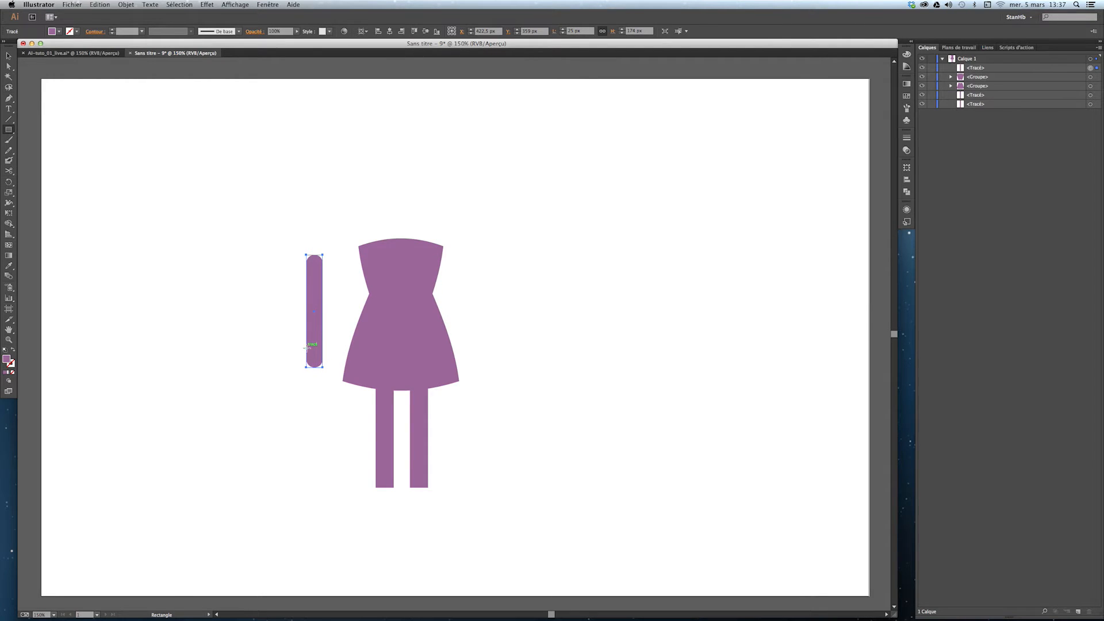
Try to rotate the arm while its rounded-rectangle effect is still live
key(v)
drag(303, 254, 345, 276)
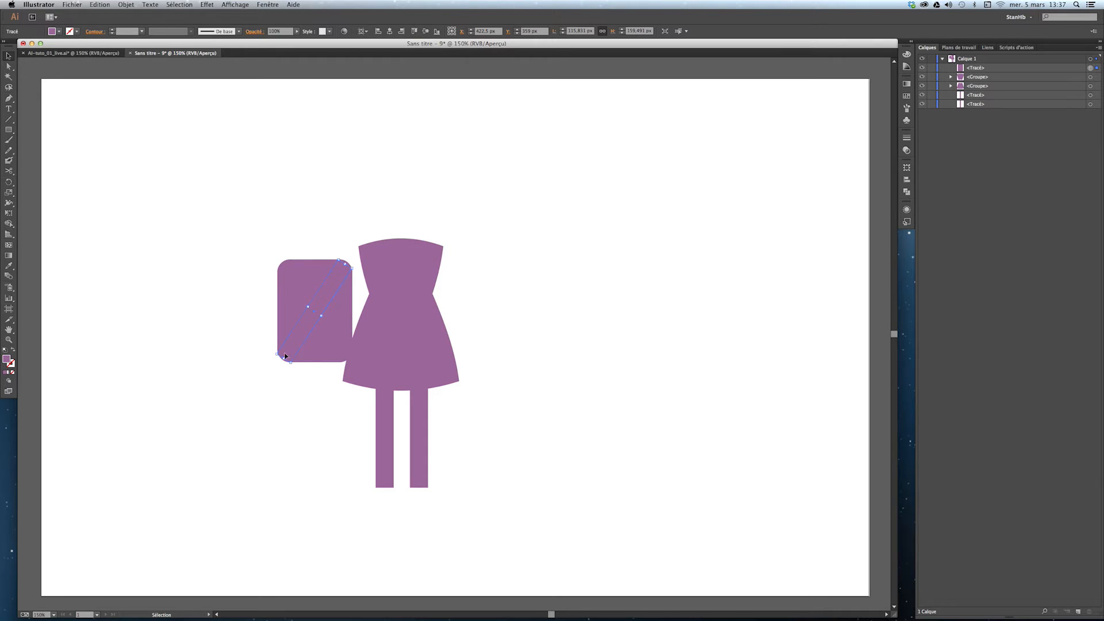
key(super+z)
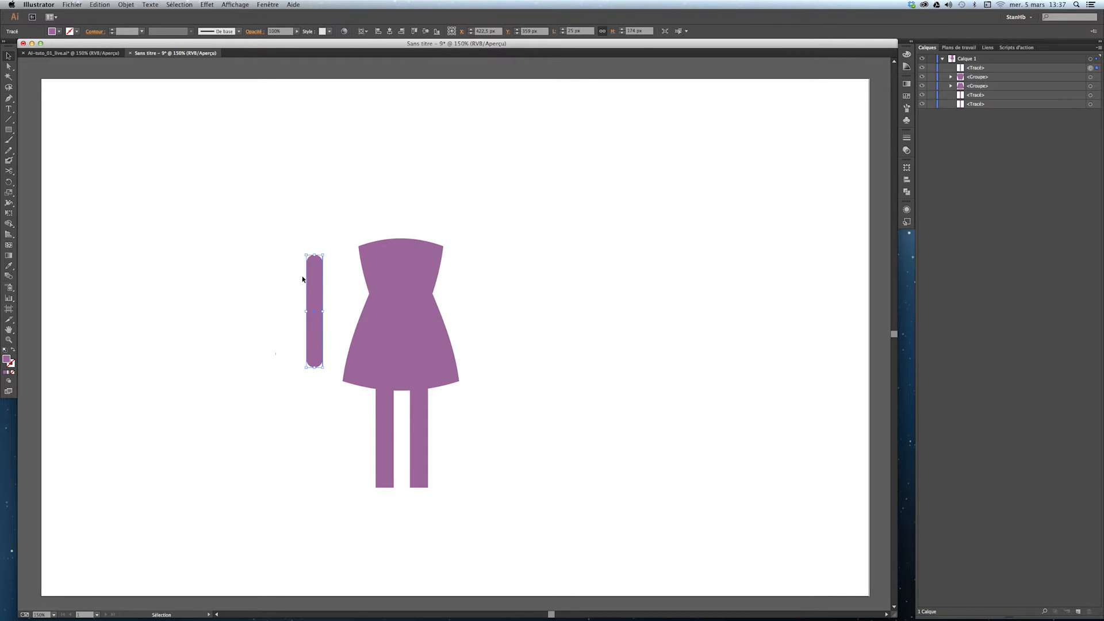
Expand the arm's appearance into a real path and tilt it so its upper end leans toward the torso
click(125, 6)
click(168, 102)
click(304, 249)
click(313, 265)
drag(302, 252, 327, 255)
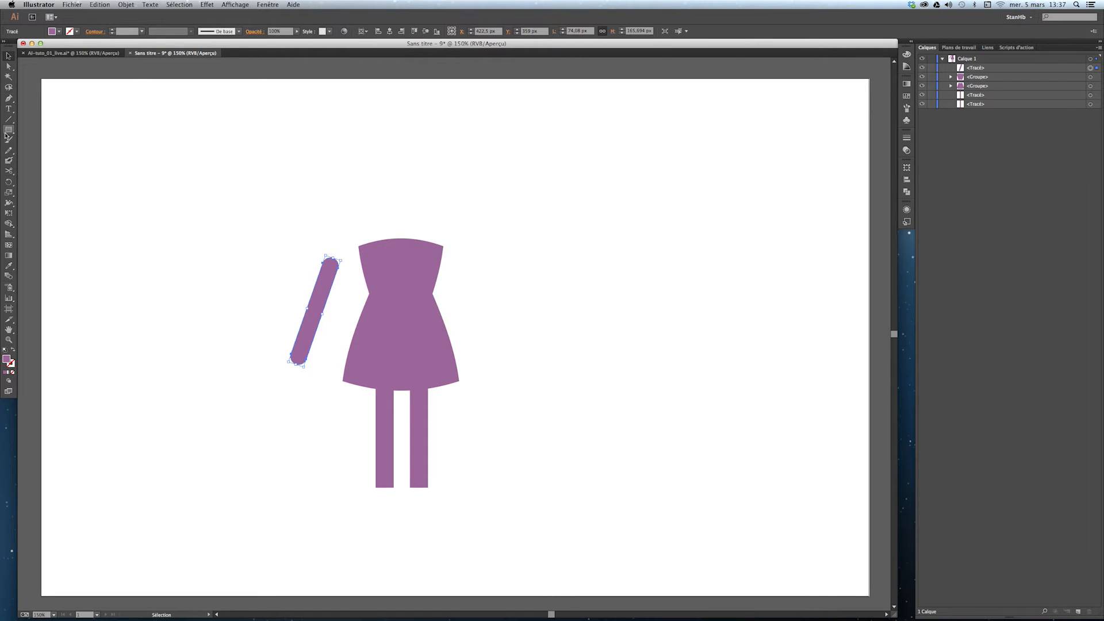
drag(9, 129, 38, 142)
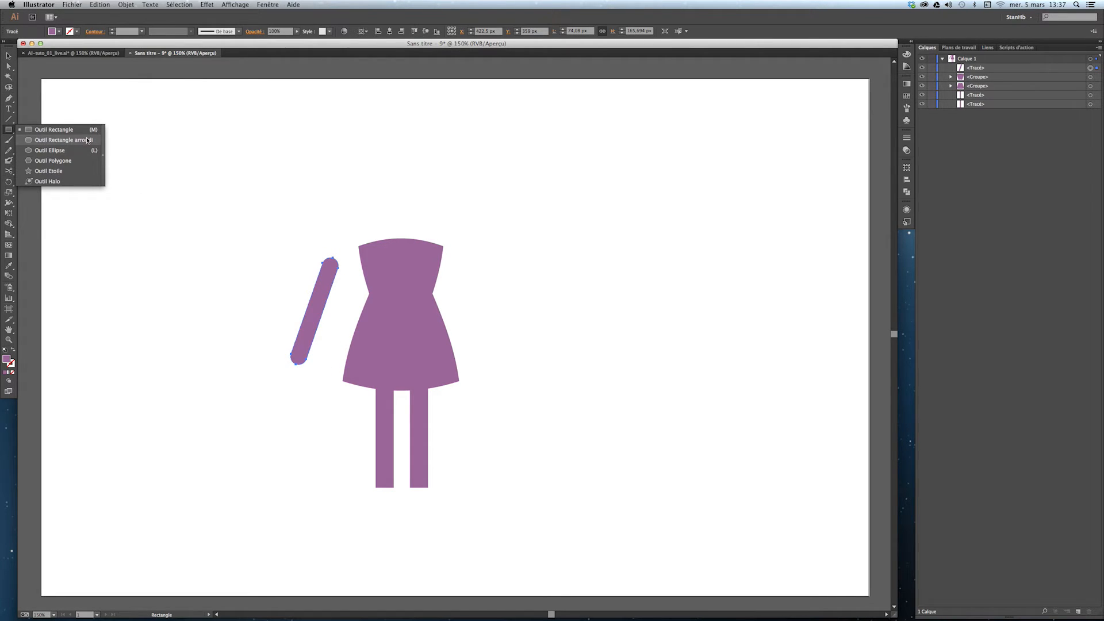
click(324, 289)
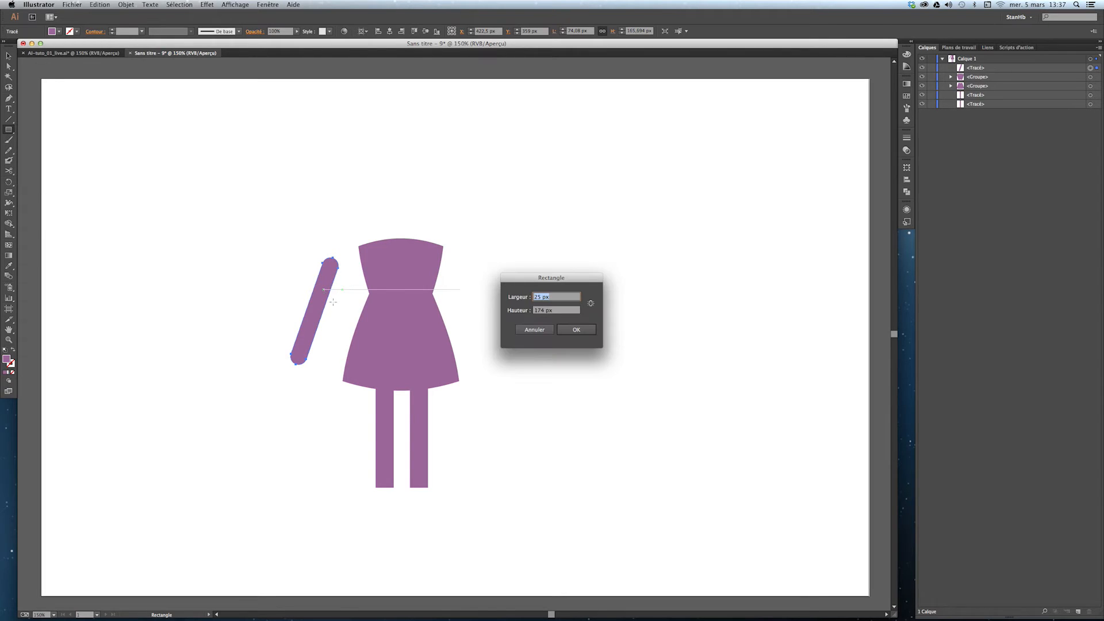
click(534, 330)
key(v)
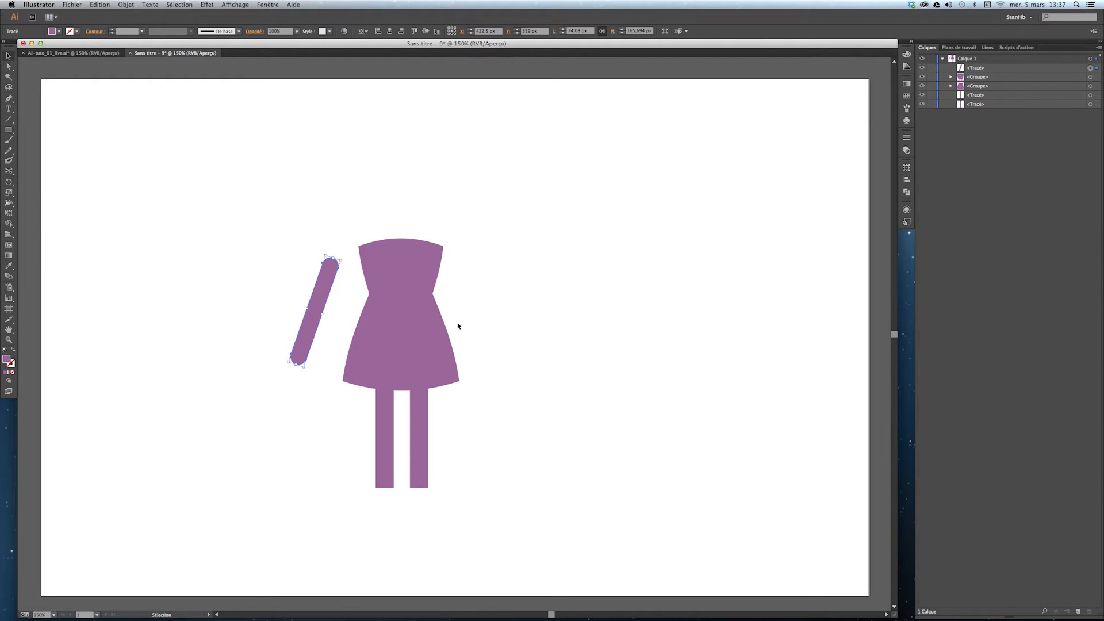
Attach the tilted arm to the left shoulder and place a copy mirrored about the vertical axis at the right shoulder
drag(321, 305, 350, 292)
click(271, 289)
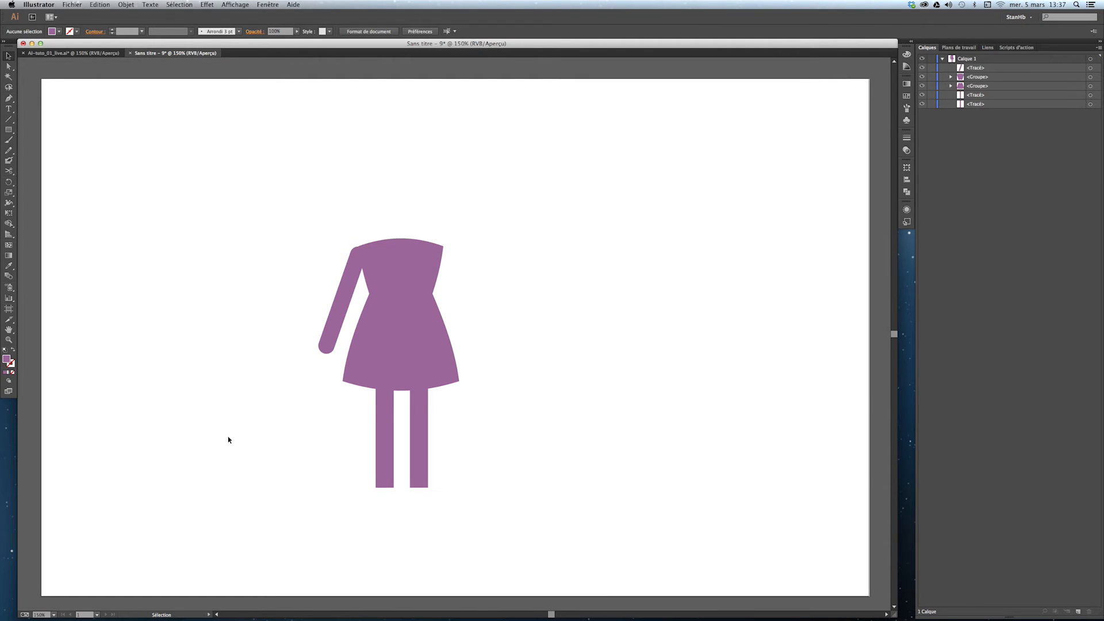
click(340, 303)
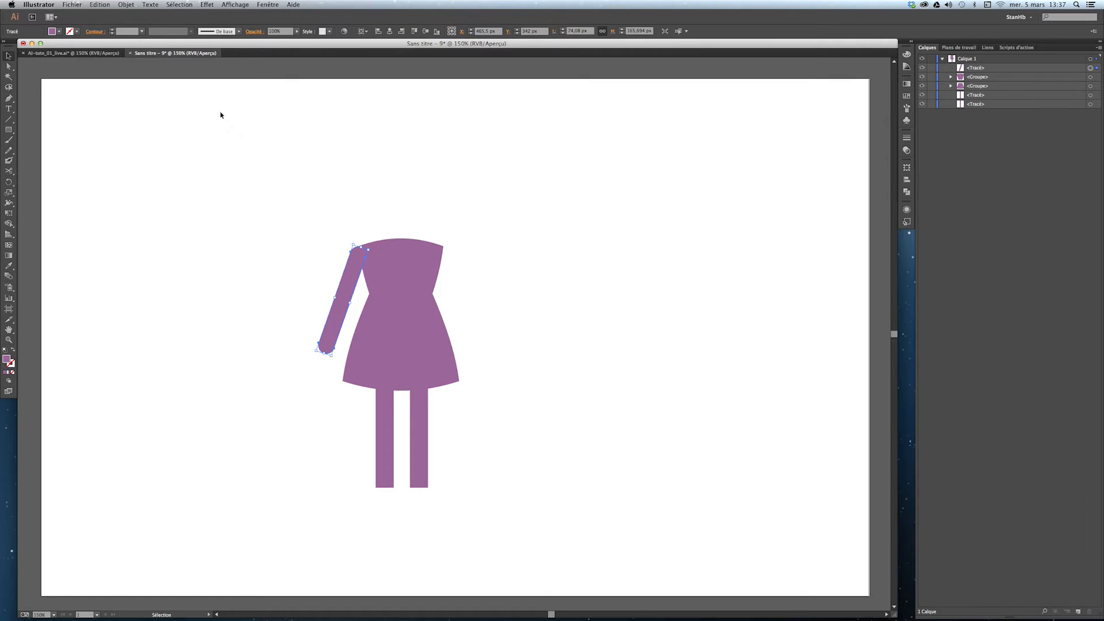
click(125, 4)
mouse_move(173, 16)
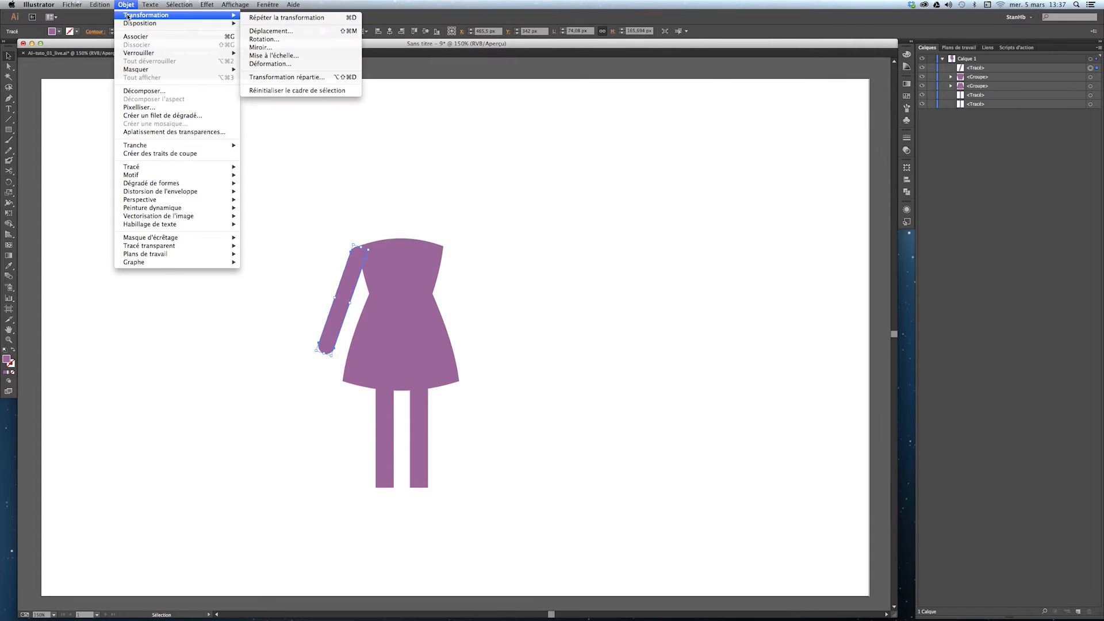
click(262, 47)
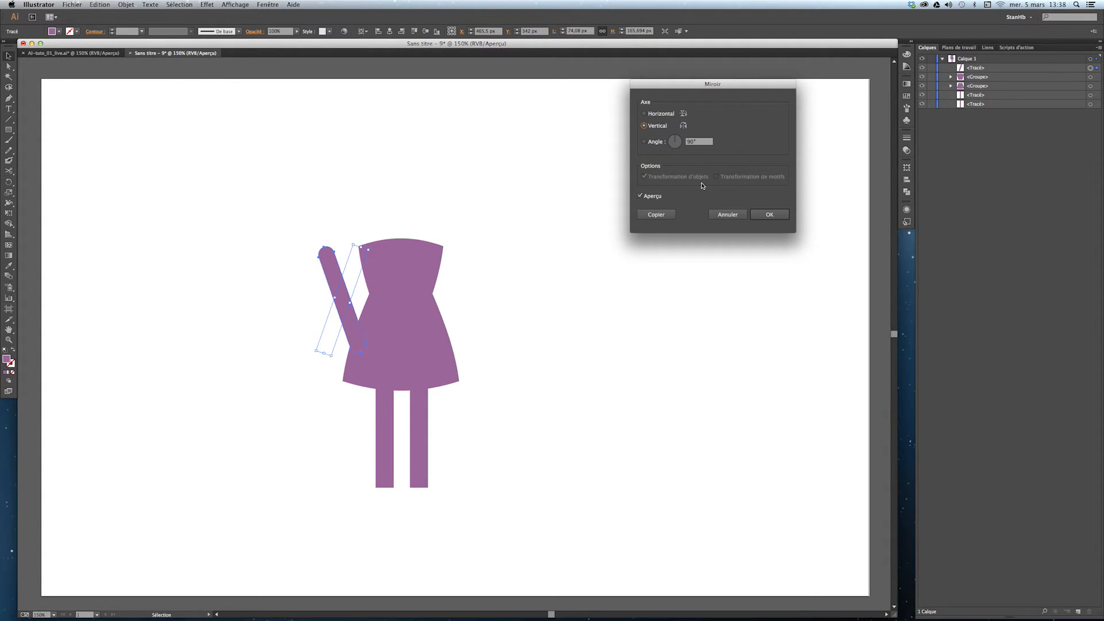
click(664, 215)
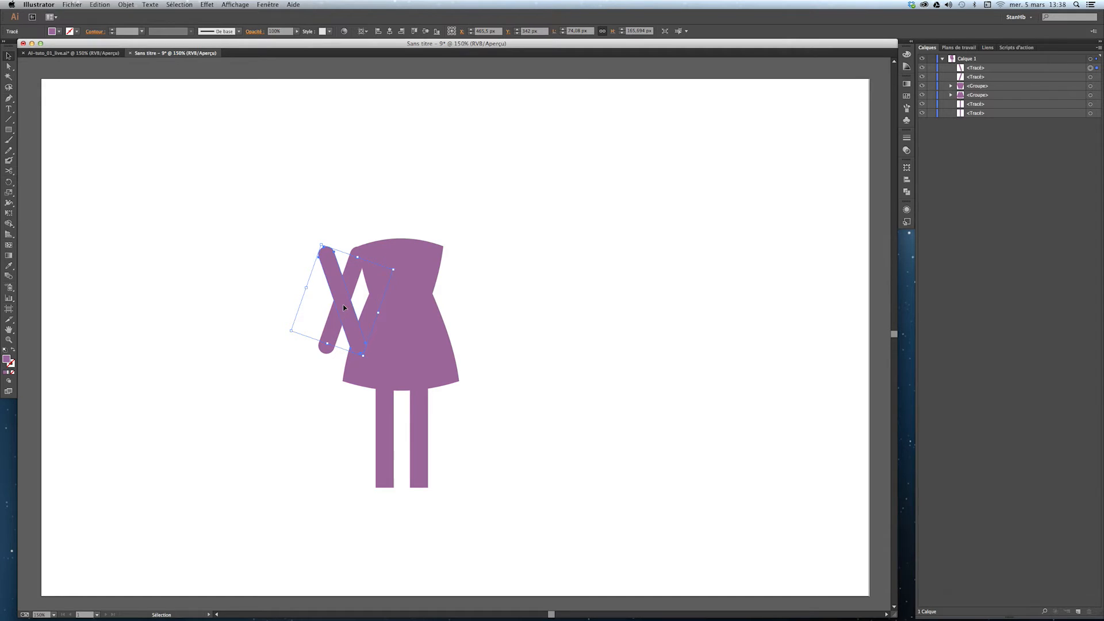
drag(343, 307, 465, 308)
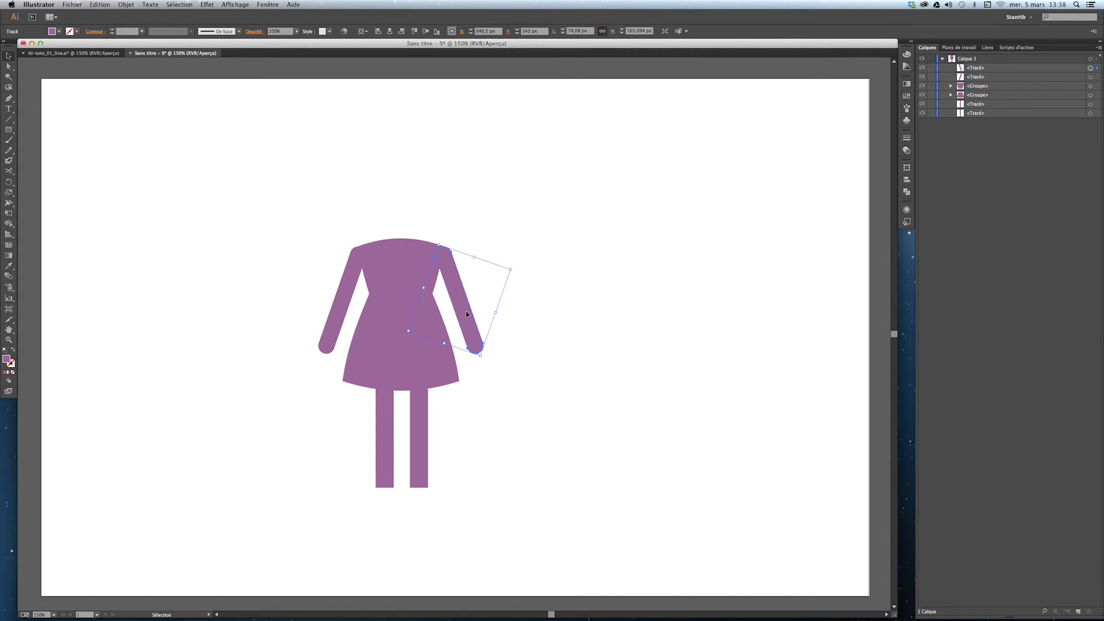
click(590, 321)
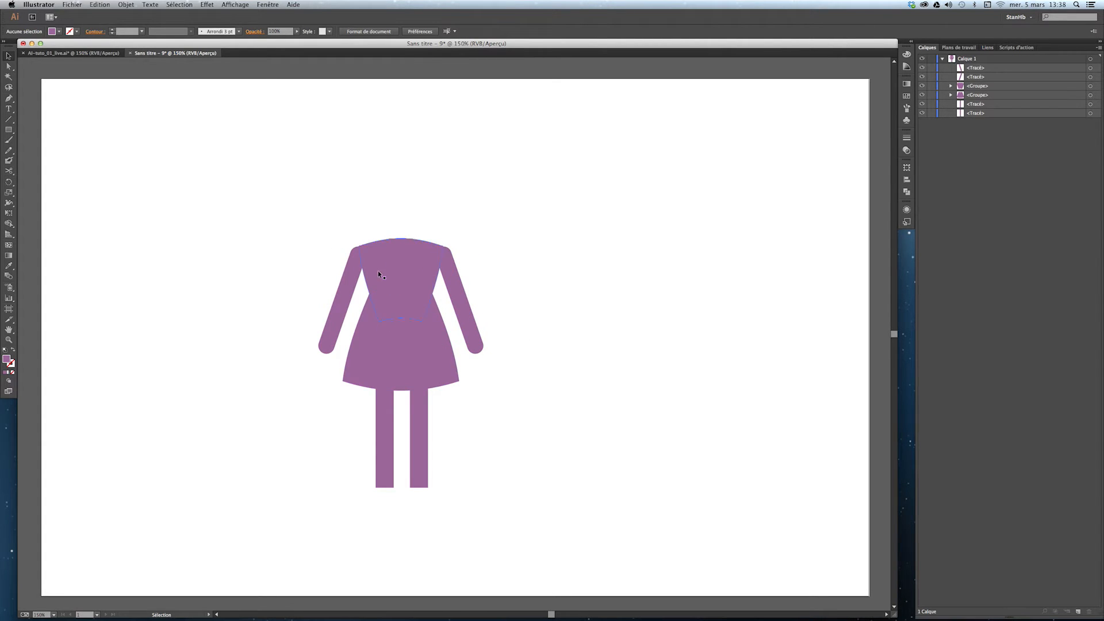
Draw a circular head about 77 px in diameter centred over the torso and raise it slightly above the shoulders
click(9, 130)
drag(9, 130, 47, 152)
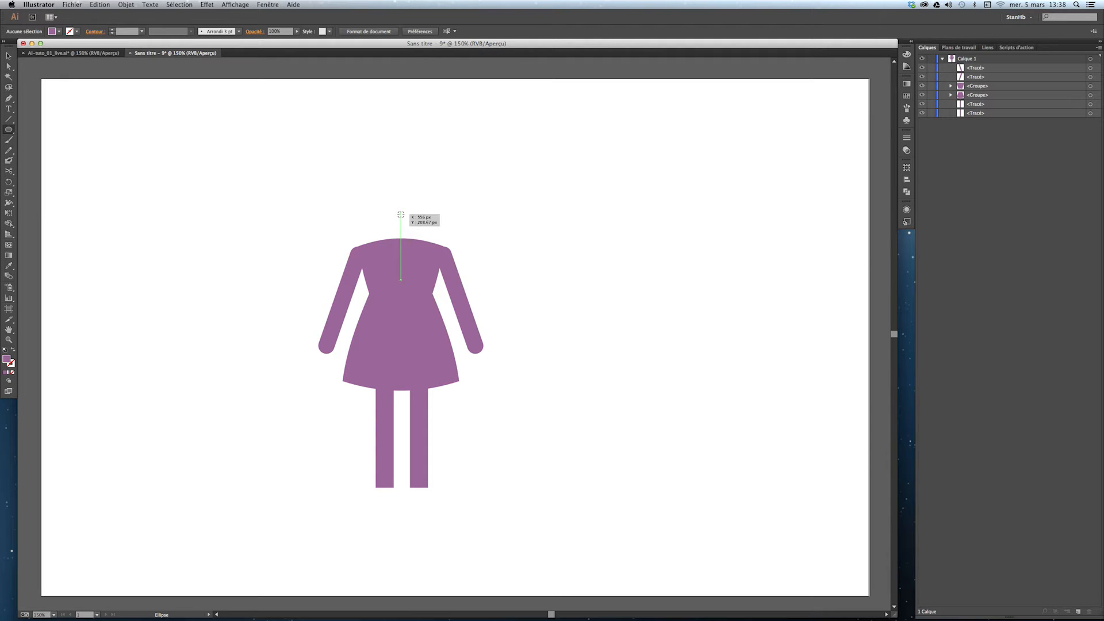
drag(400, 214, 377, 189)
key(v)
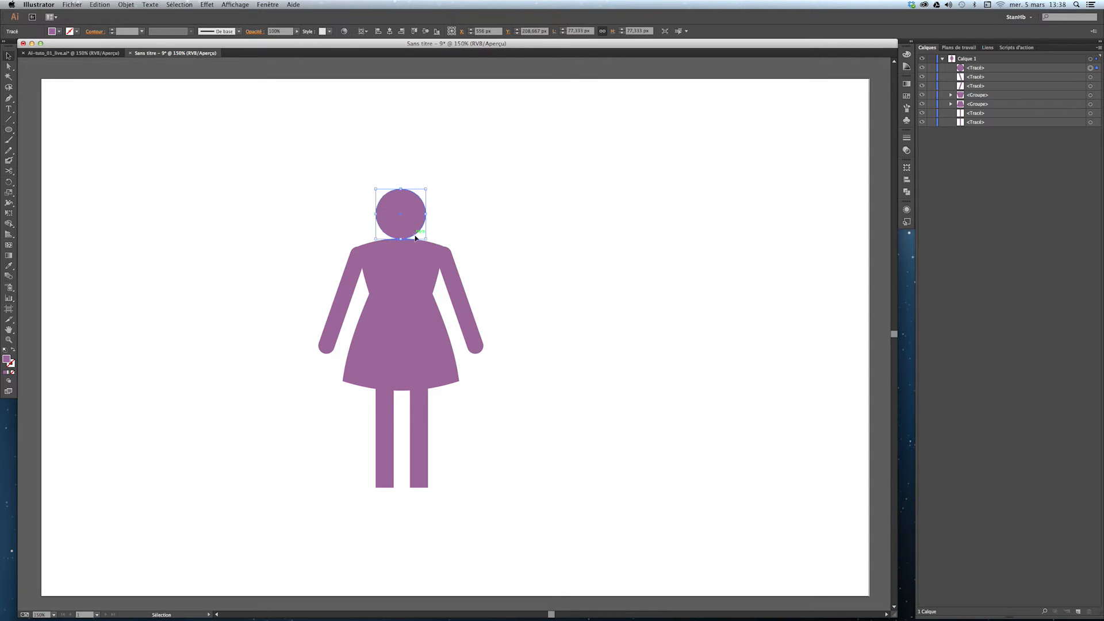
drag(408, 223, 413, 217)
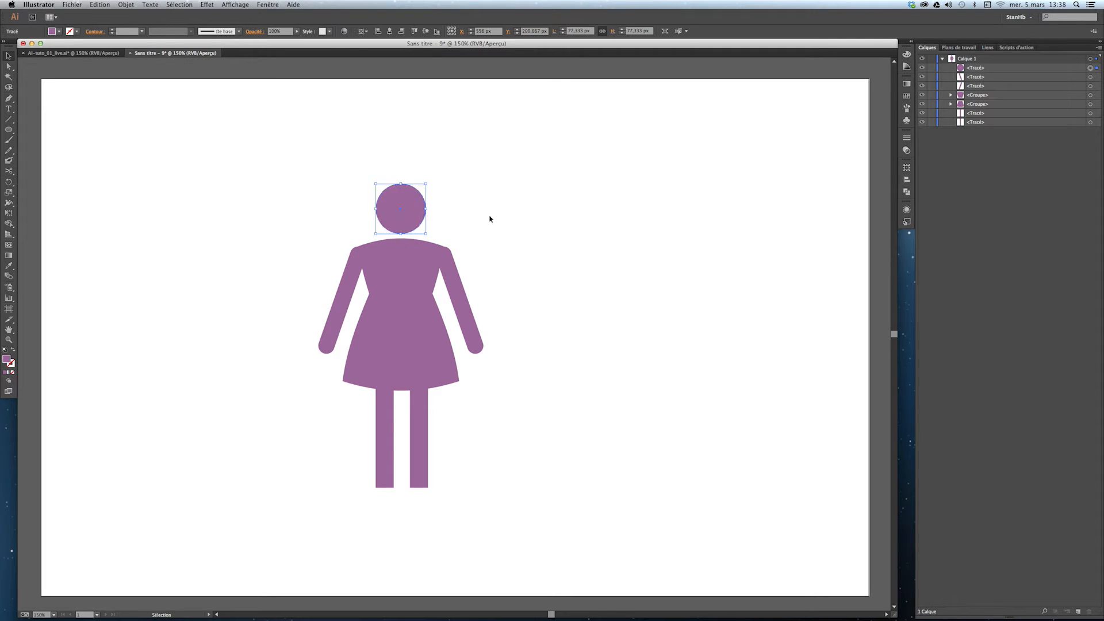
click(492, 225)
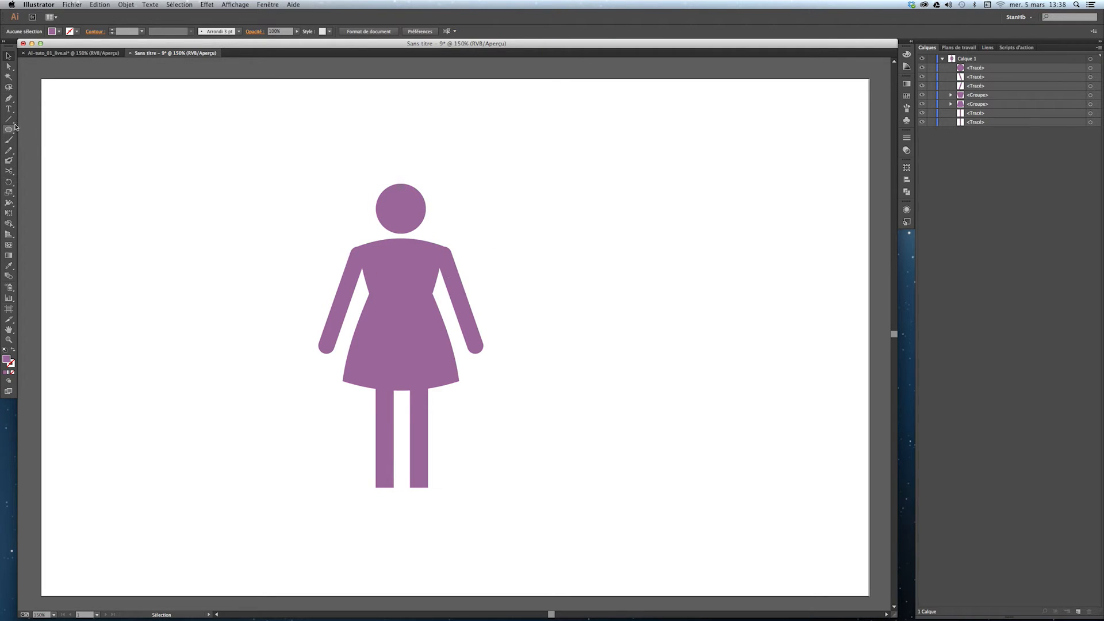
Draw a small neck rectangle bridging the gap between the head and the upper body
drag(9, 130, 50, 131)
drag(395, 228, 411, 245)
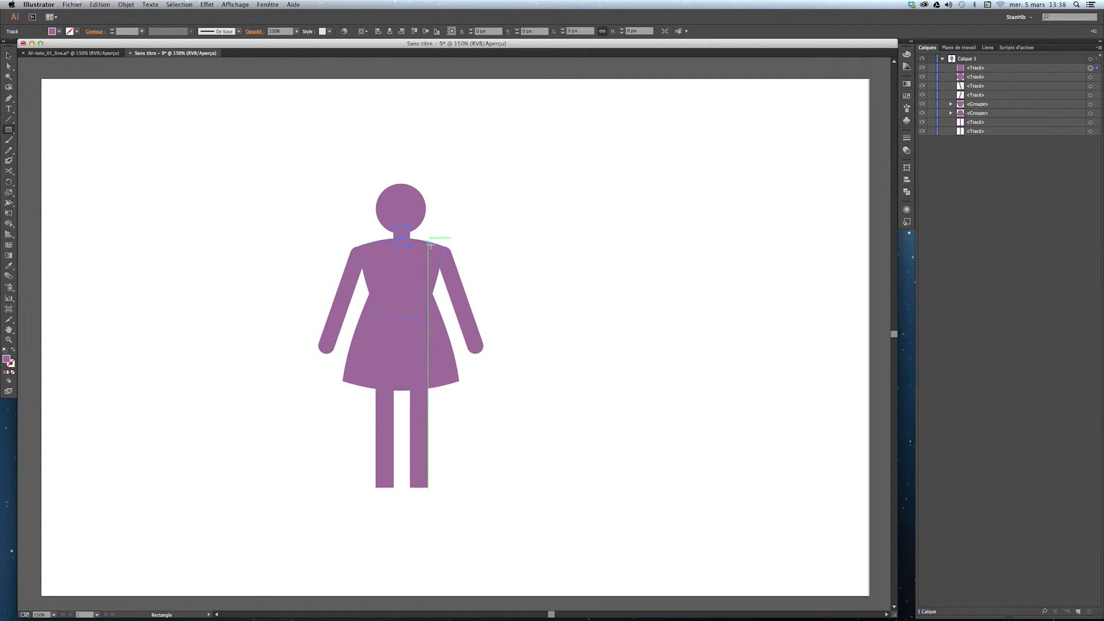
key(v)
click(518, 244)
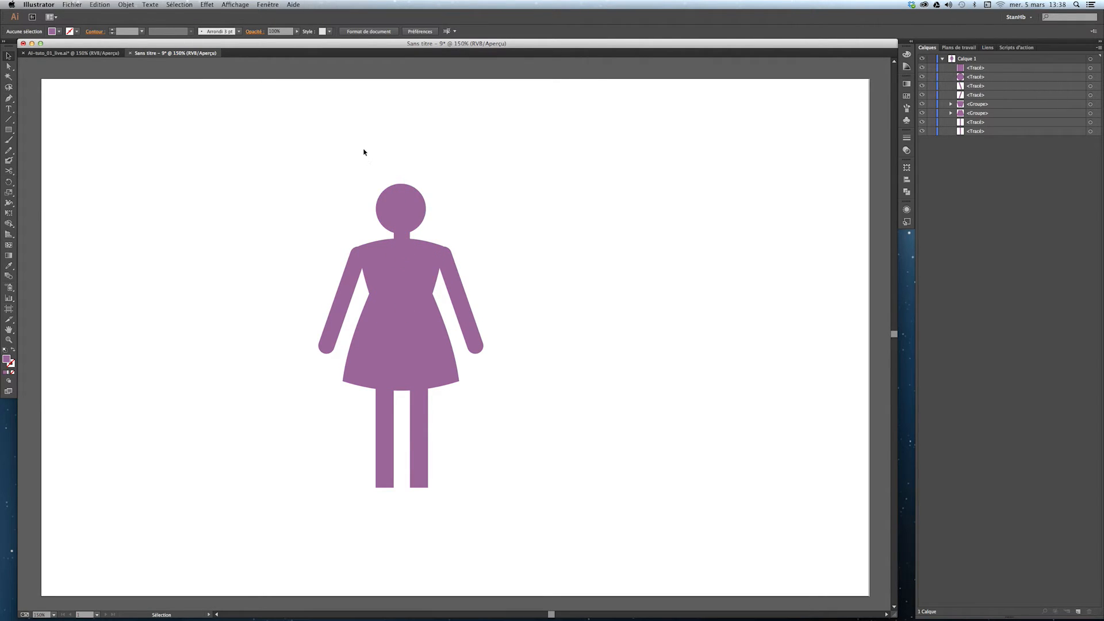
Align the head and neck to the horizontal centre of the upper body, using the upper body as the key object
drag(364, 149, 419, 247)
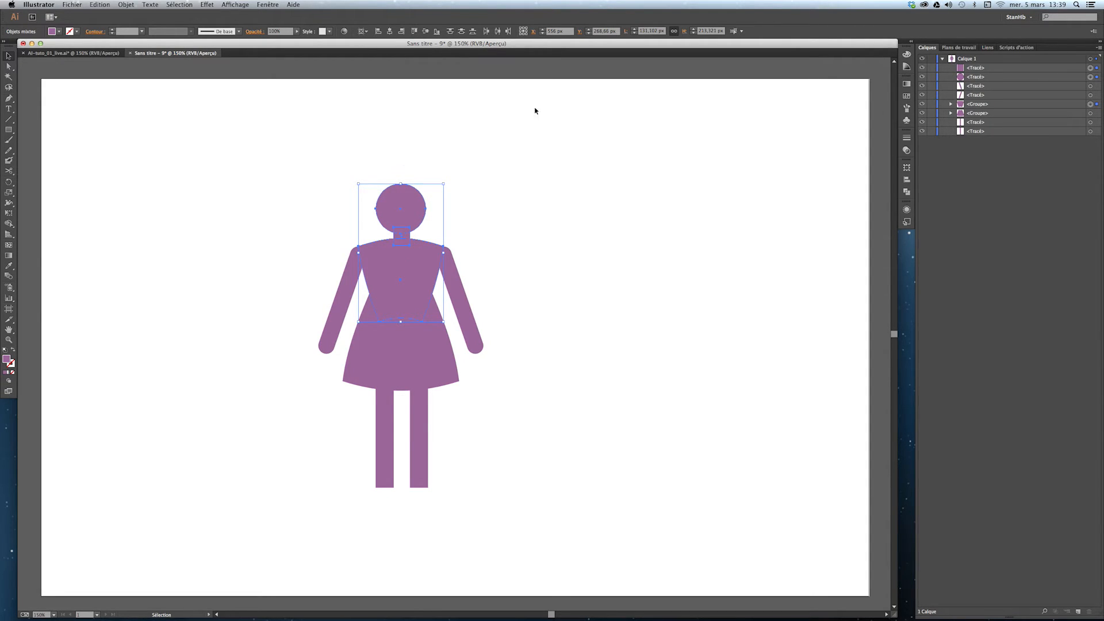
click(265, 4)
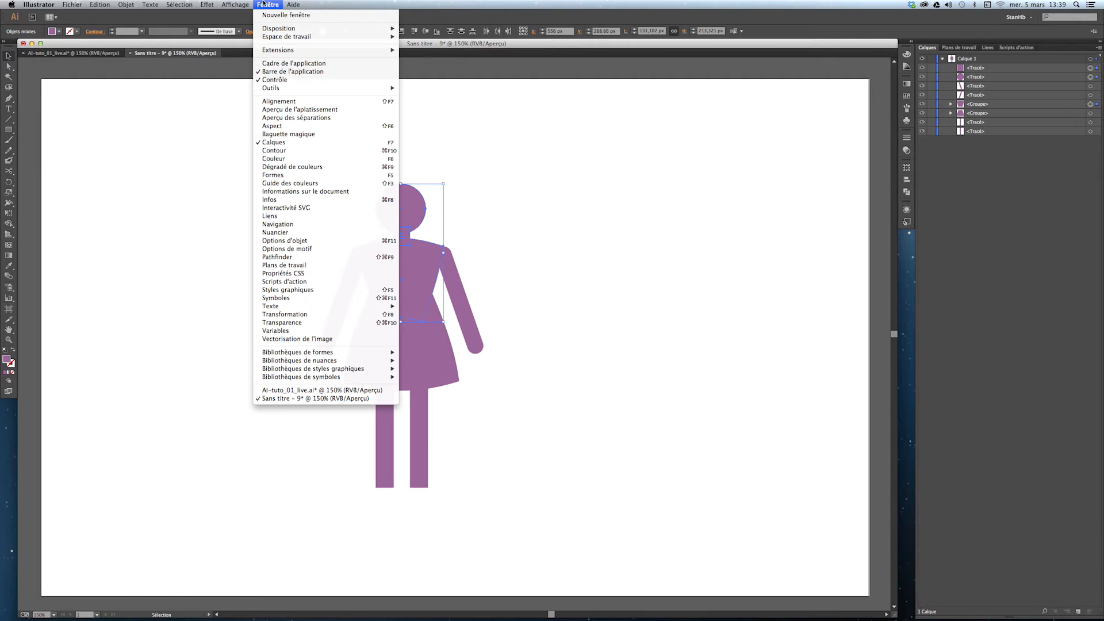
click(267, 3)
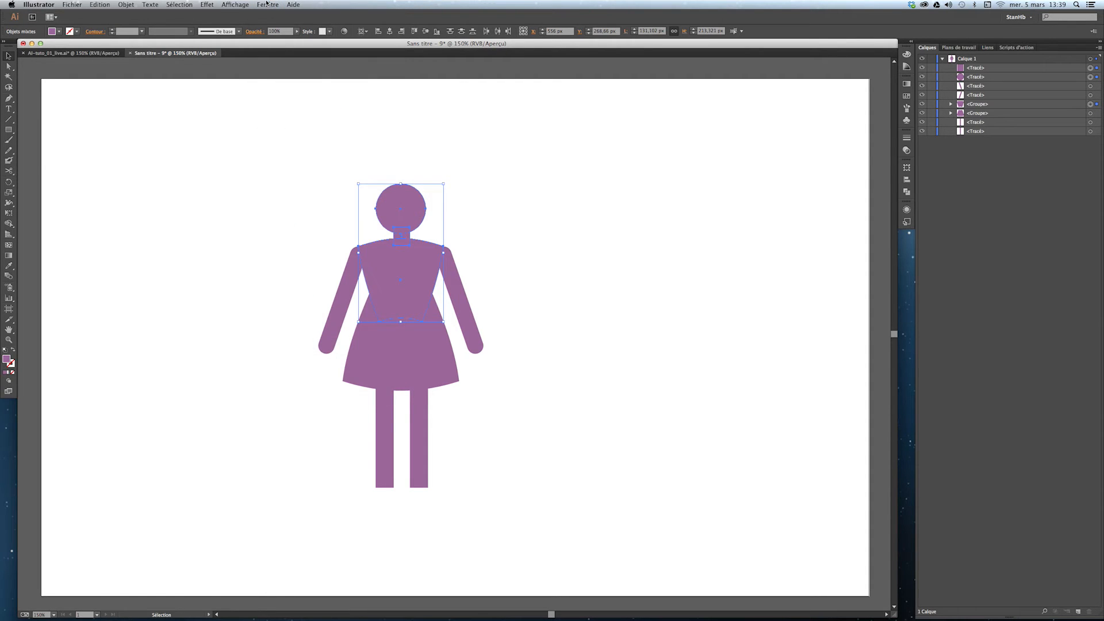
click(906, 180)
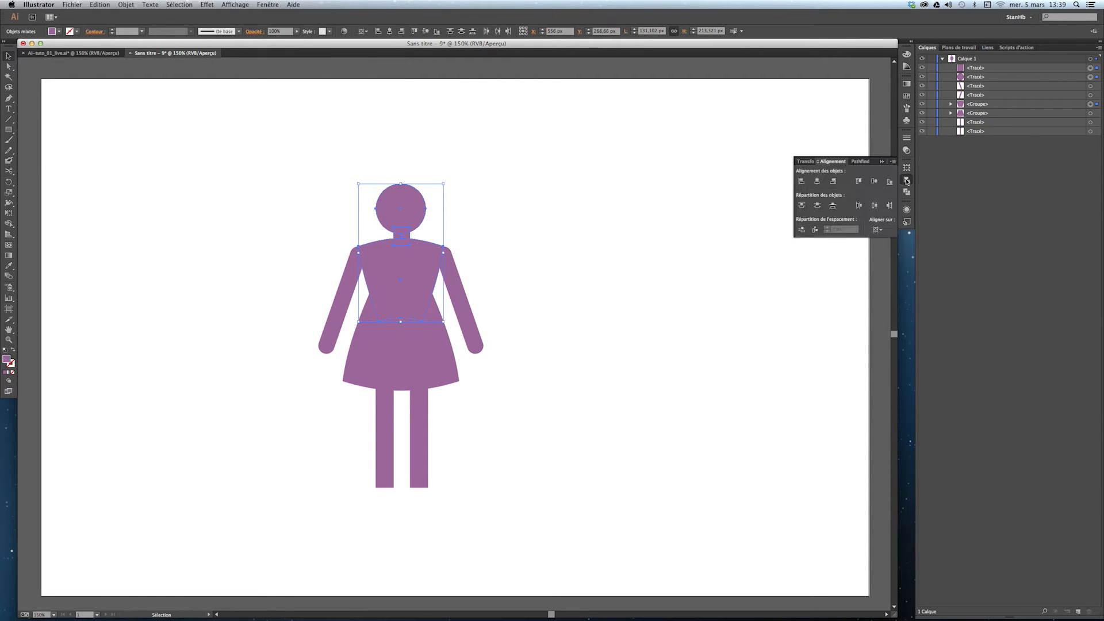
click(907, 181)
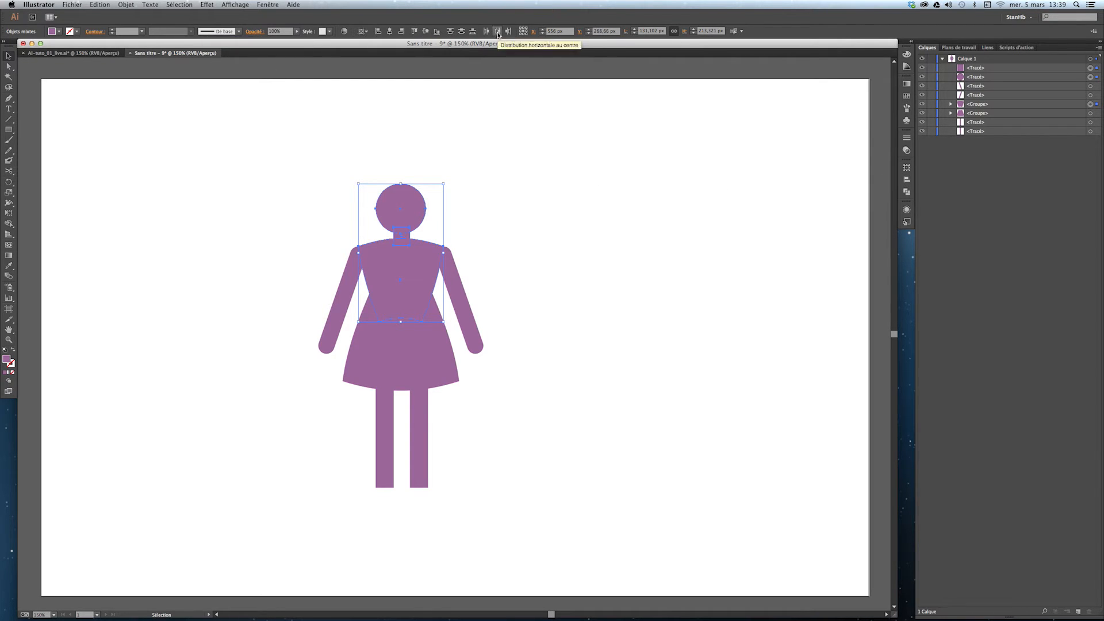
click(363, 31)
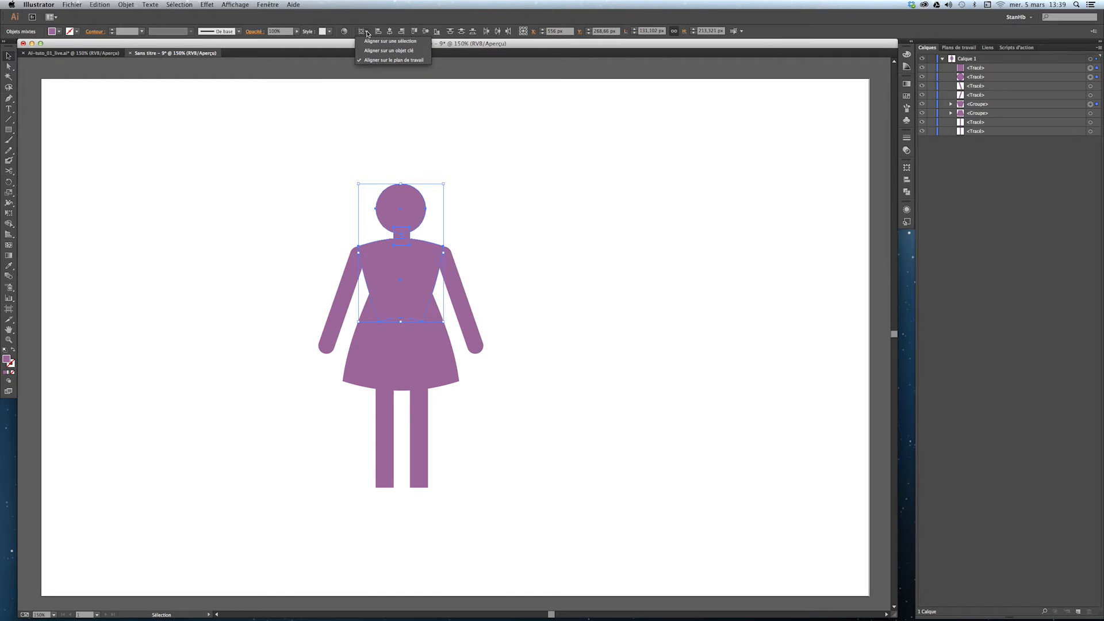
click(368, 51)
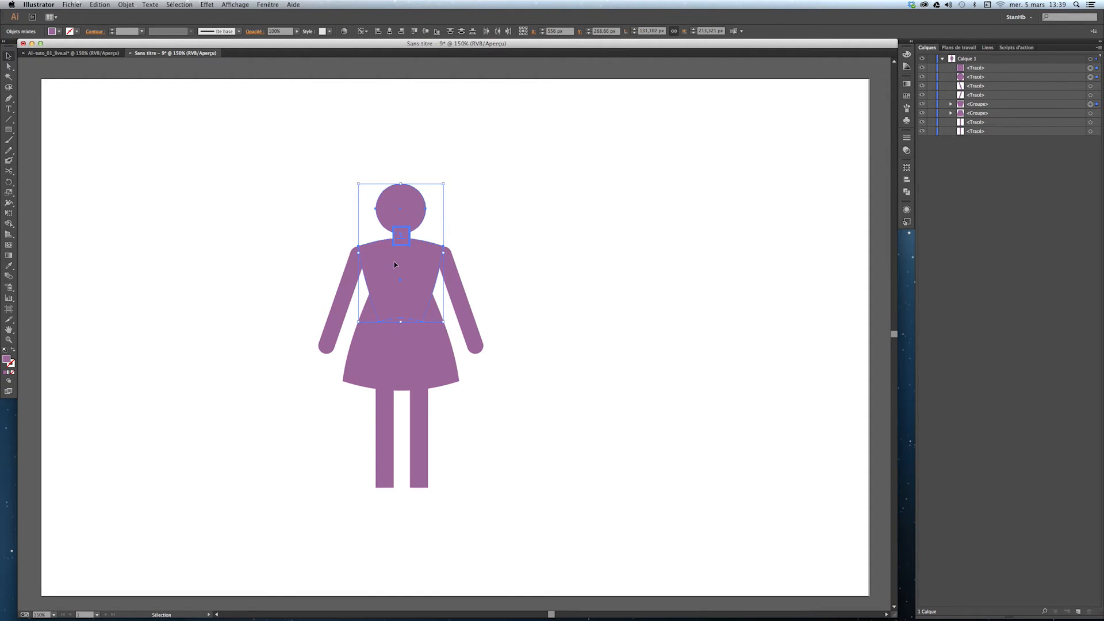
click(373, 283)
click(390, 32)
click(526, 241)
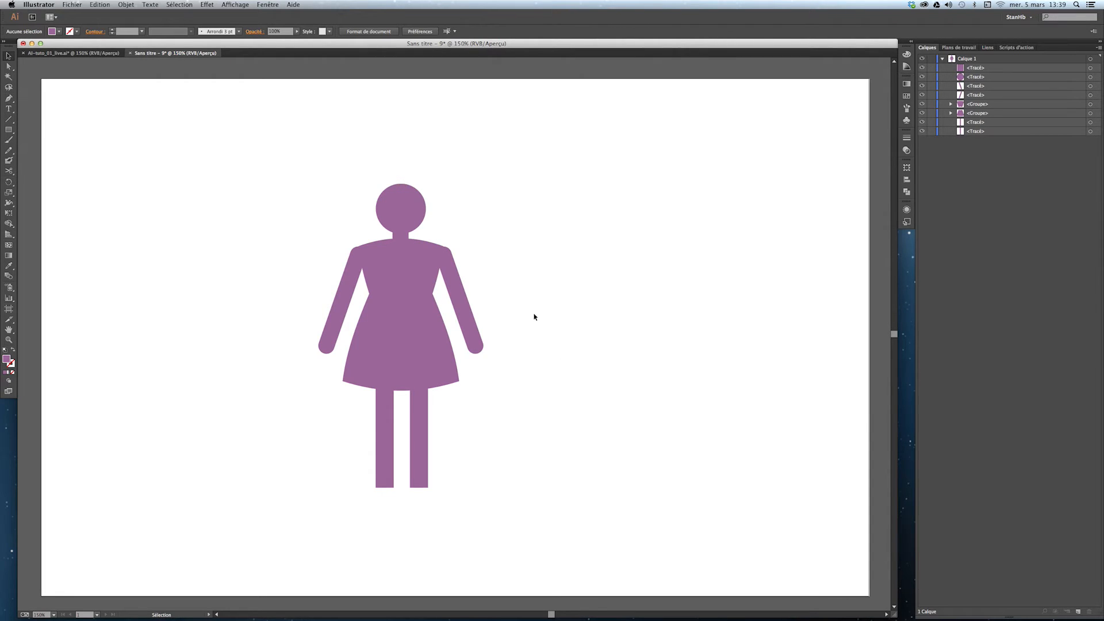
Narrow the upper body and skirt together to about 165 px wide and recentre them between the arms
click(1090, 105)
shift+click(1091, 113)
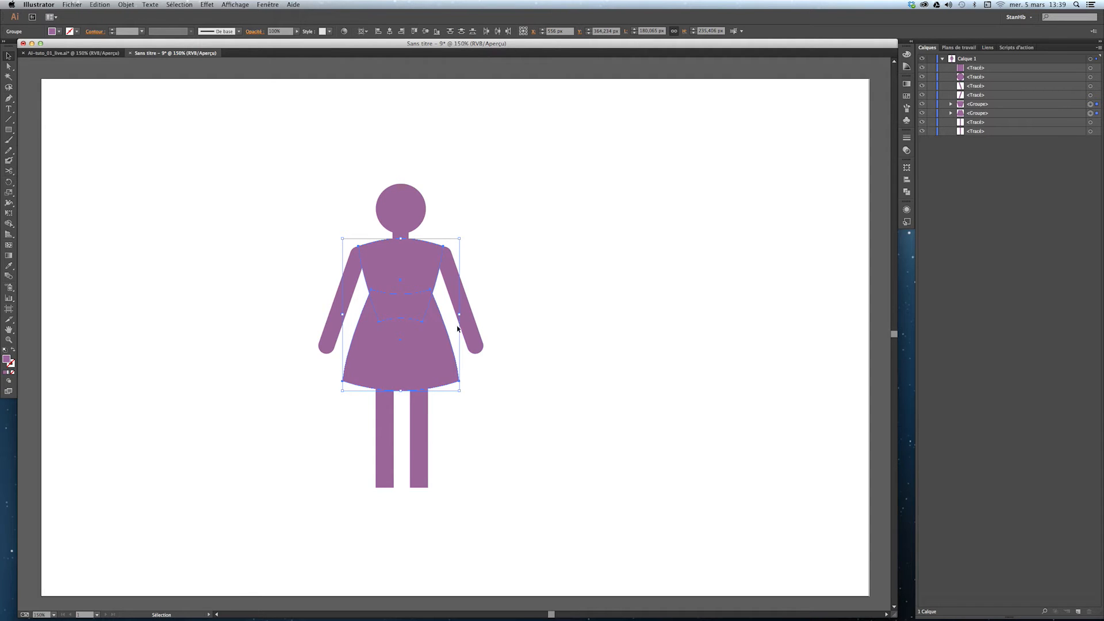
drag(460, 315, 450, 316)
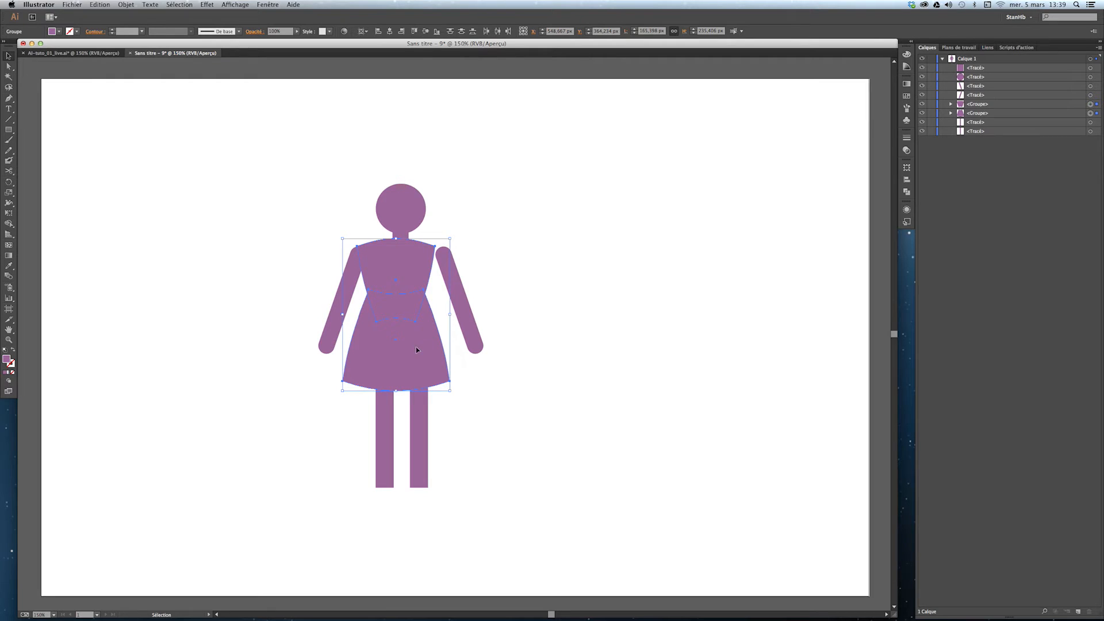
drag(417, 350, 431, 349)
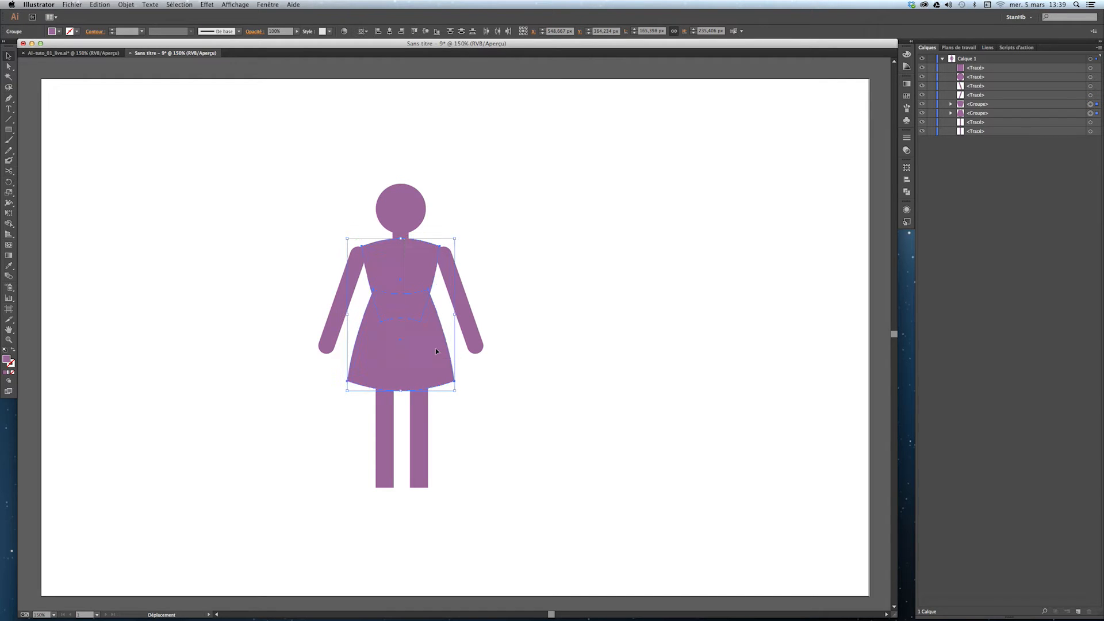
Nudge both arms slightly inward so they sit closer to the dress and match on each side
click(544, 328)
click(459, 312)
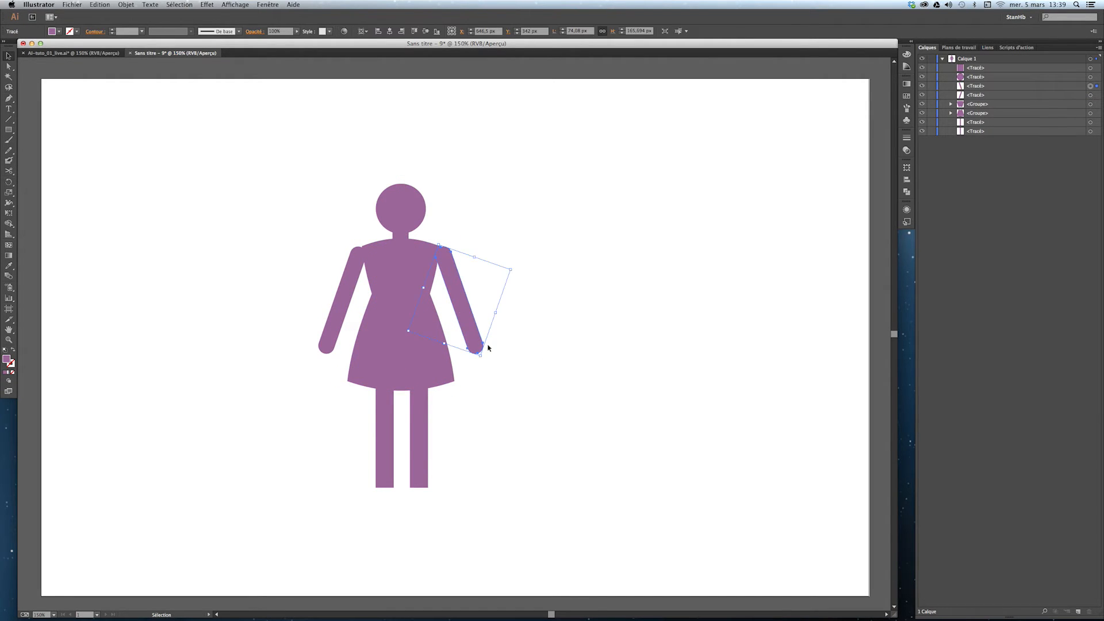
click(344, 317)
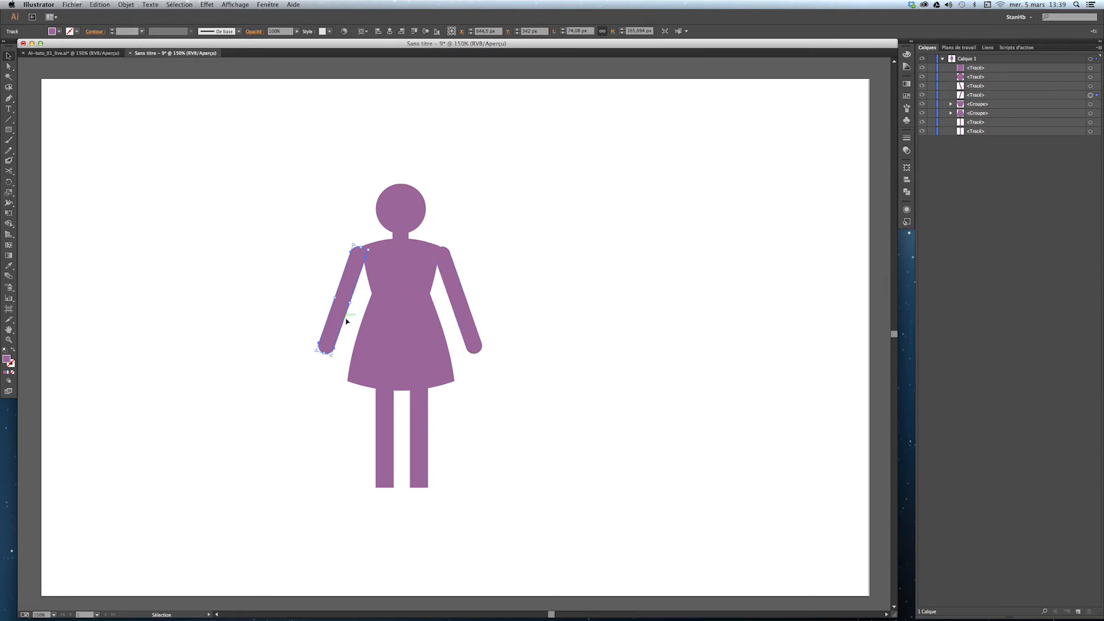
drag(346, 328, 350, 332)
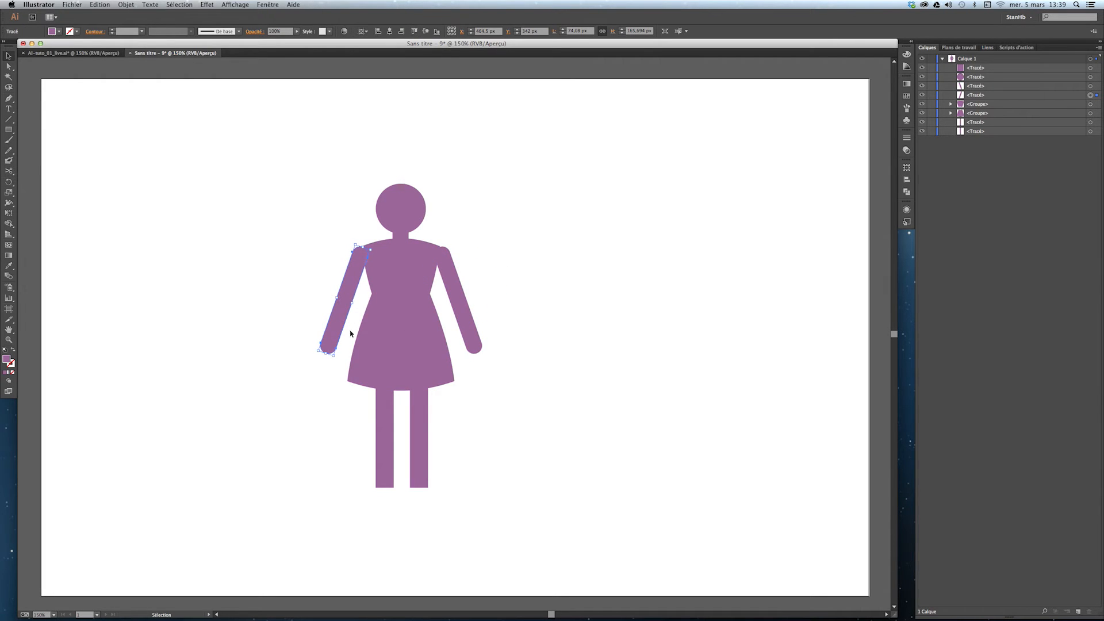
click(557, 316)
click(339, 317)
click(465, 326)
key(Left)
key(Left)
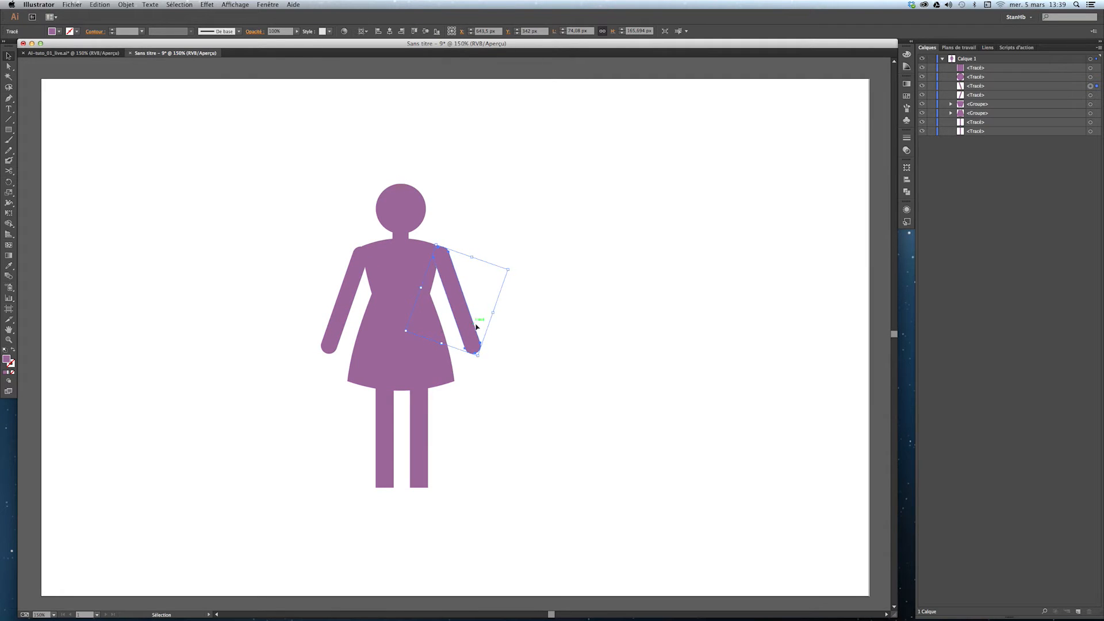
click(534, 322)
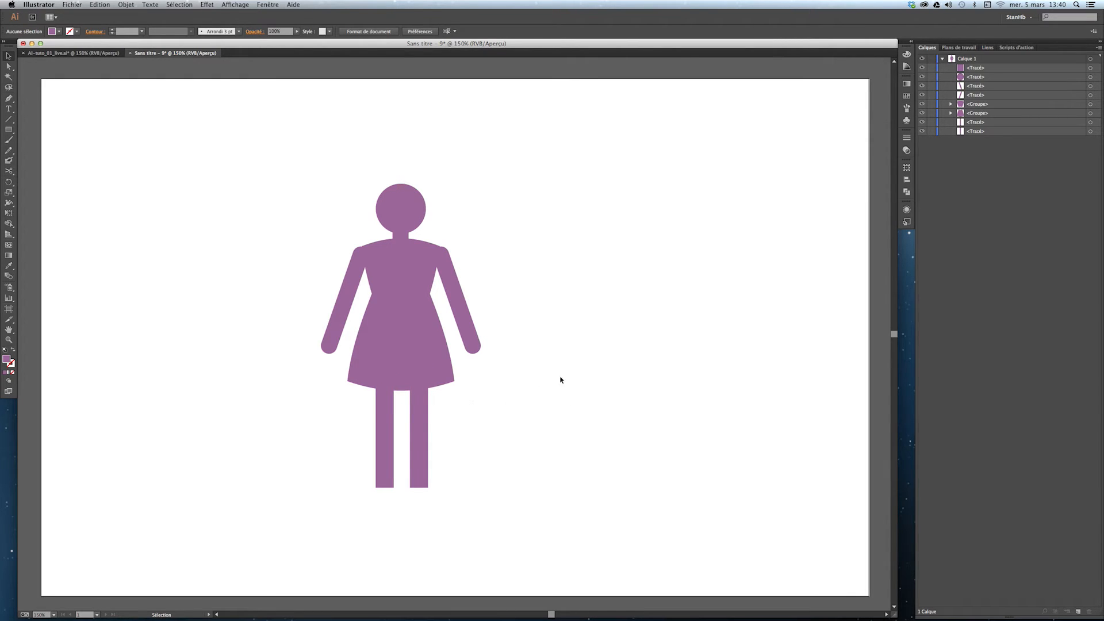
Lock every existing shape of the figure
click(932, 68)
click(932, 76)
drag(932, 79, 931, 132)
Draw a thin horizontal rectangle about 177 by 16 px across the lower part of the skirt
click(11, 130)
key(v)
click(9, 130)
drag(342, 360, 457, 368)
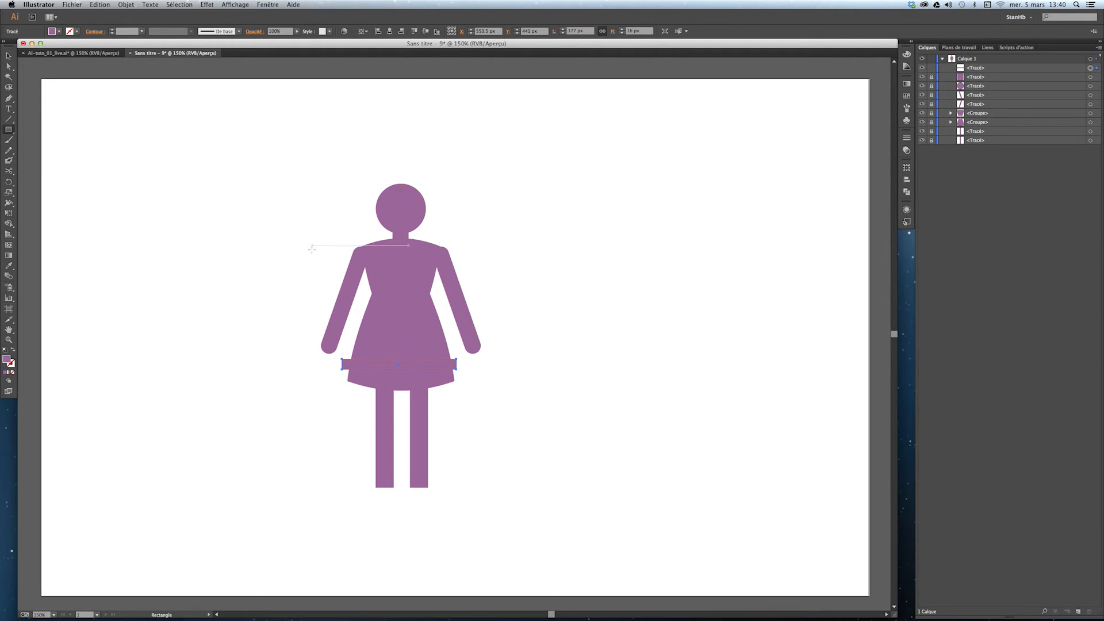
key(v)
click(509, 515)
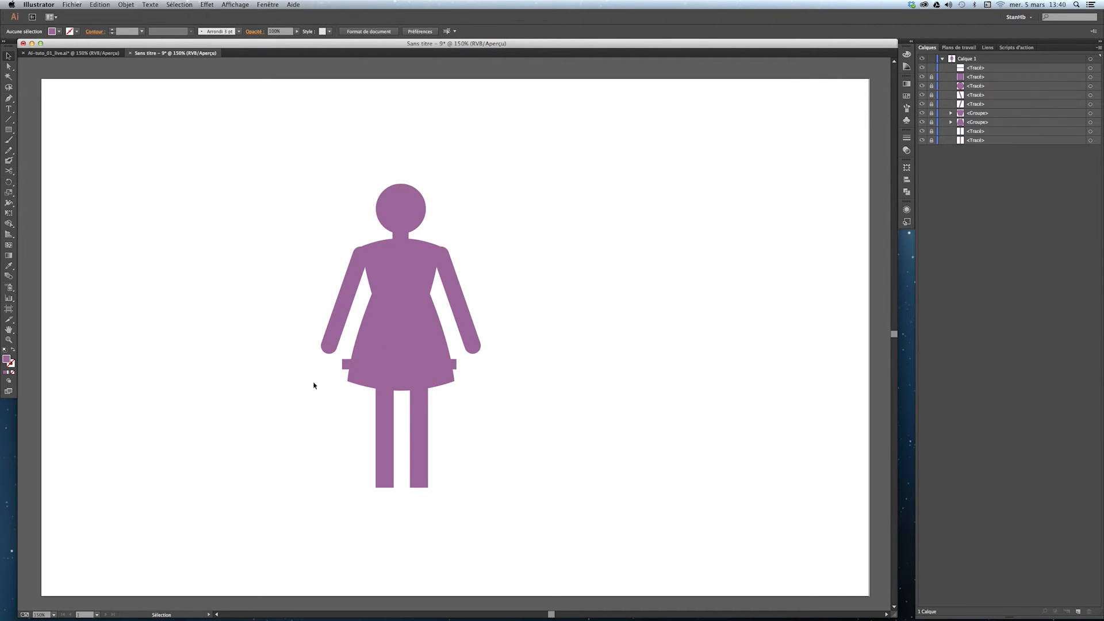
Switch to outline display and draw a circle about 16.6 px in diameter at the left end of the band's lower edge
click(234, 4)
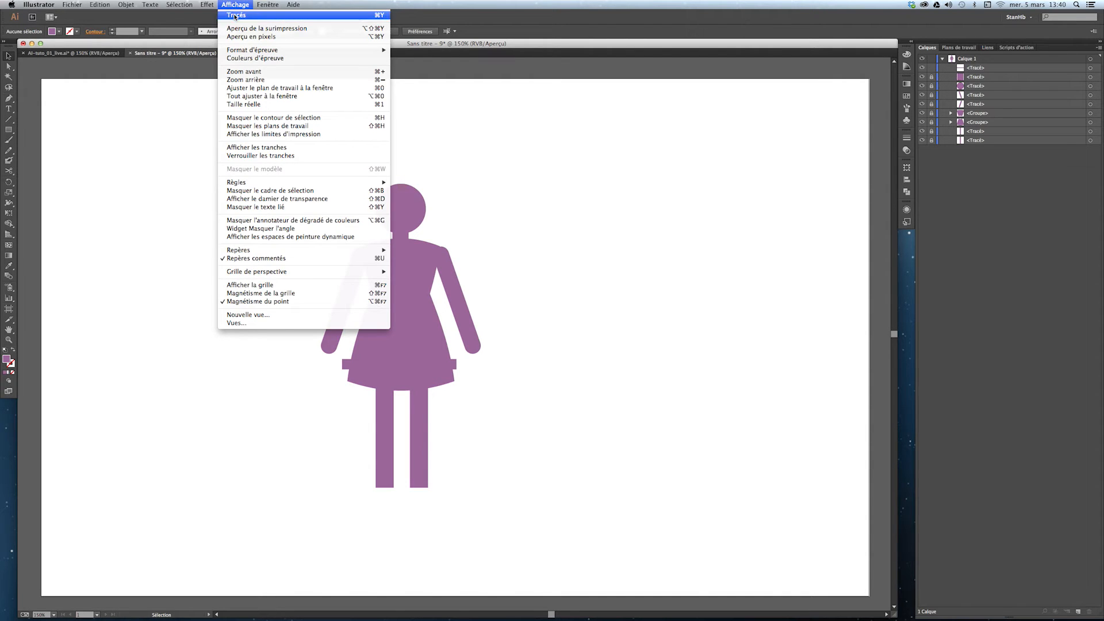
click(381, 17)
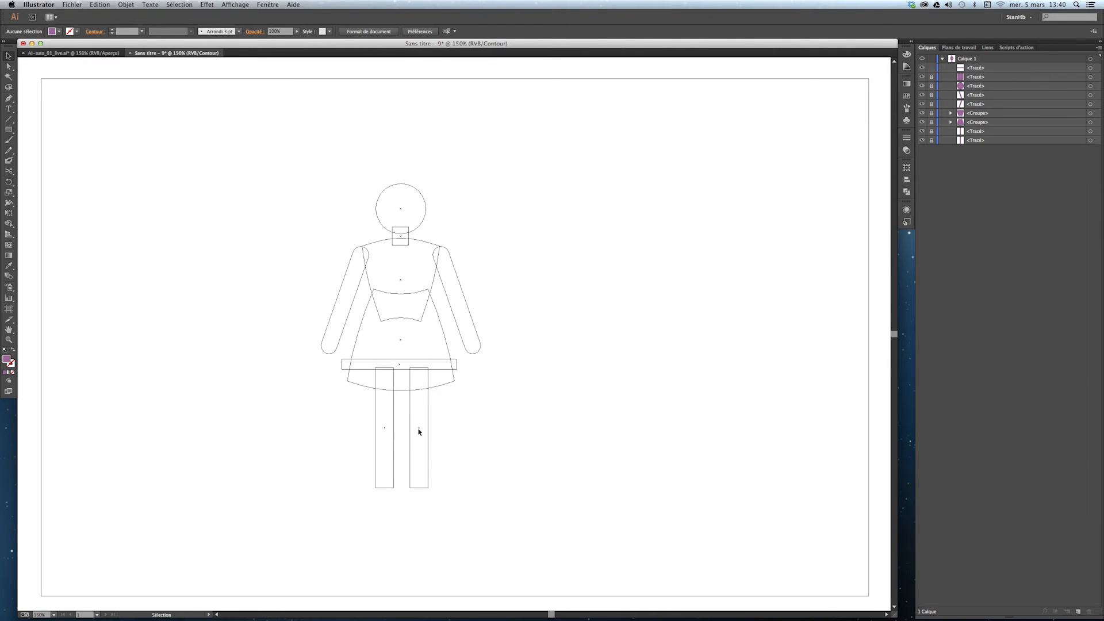
key(z)
drag(512, 260, 279, 463)
drag(464, 329, 437, 274)
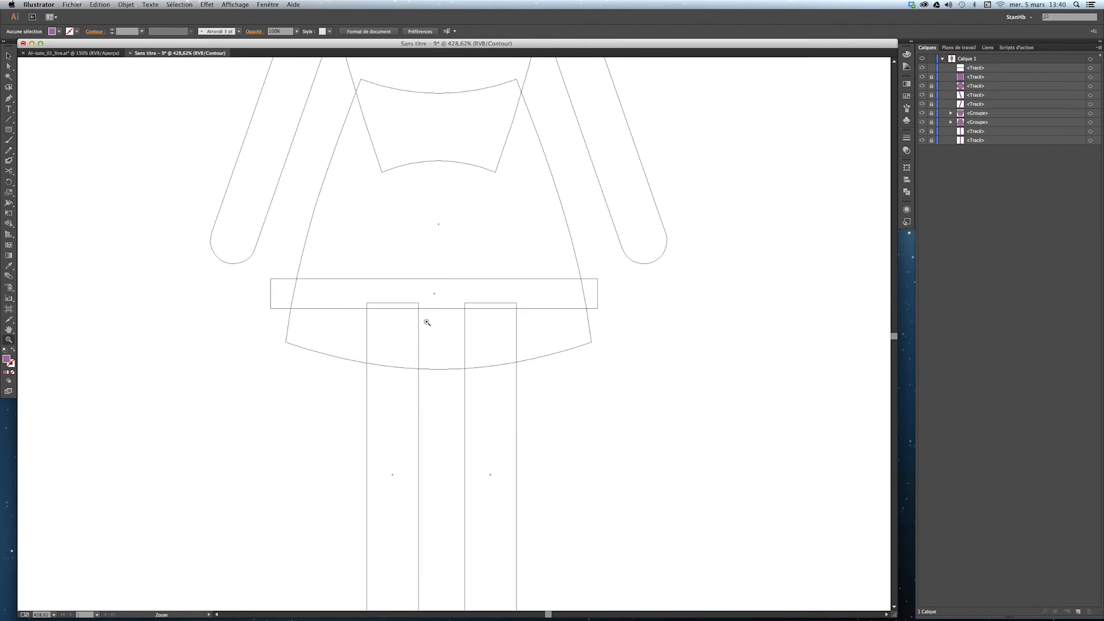
key(v)
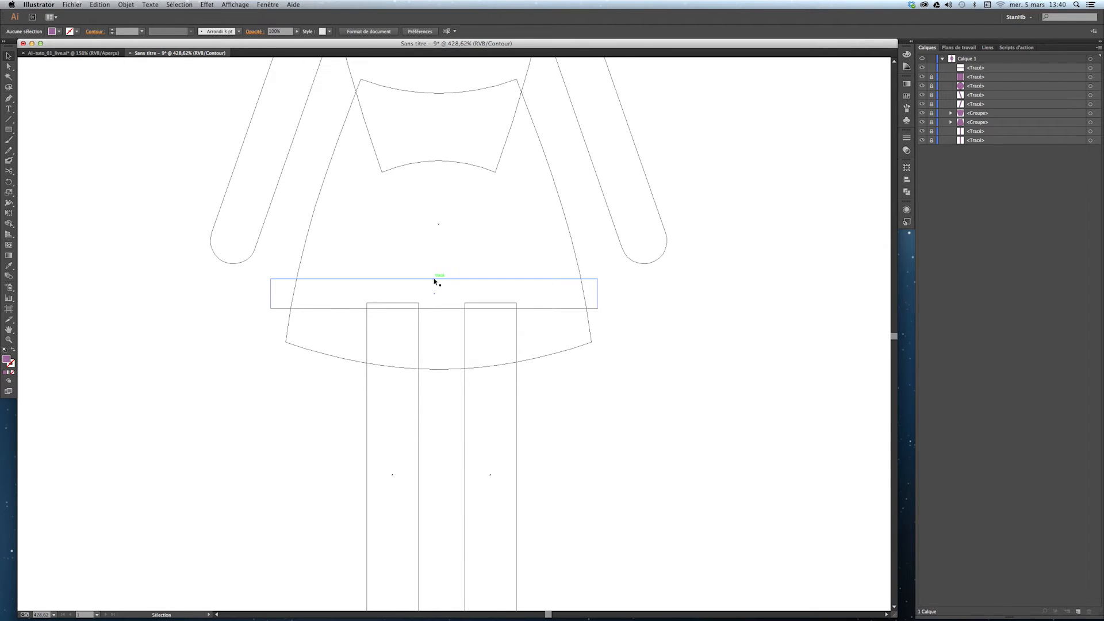
click(435, 280)
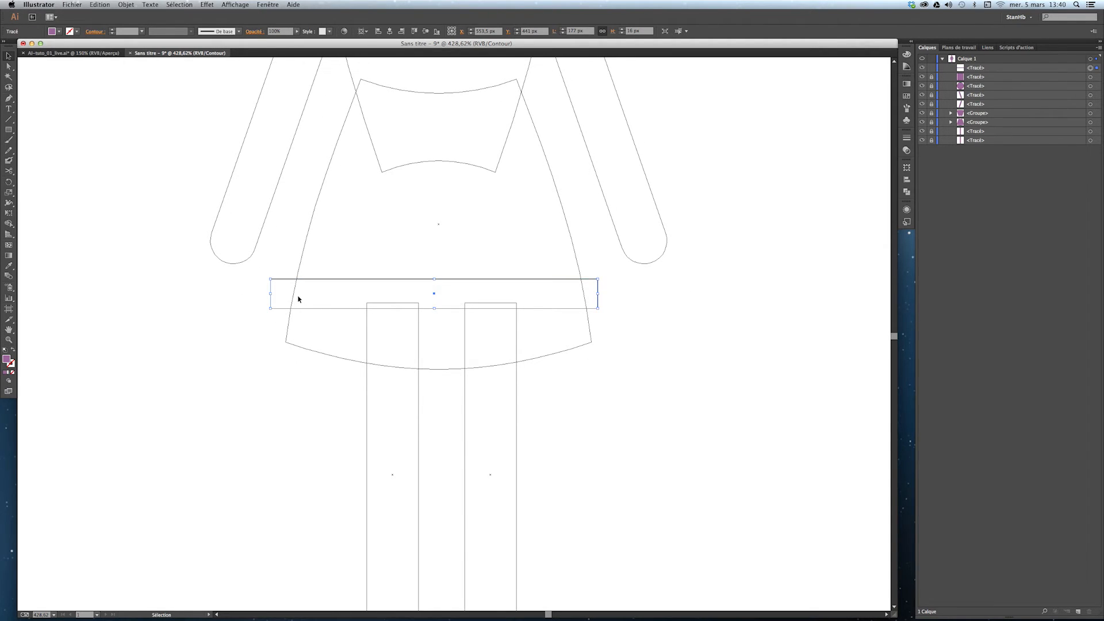
drag(9, 129, 32, 149)
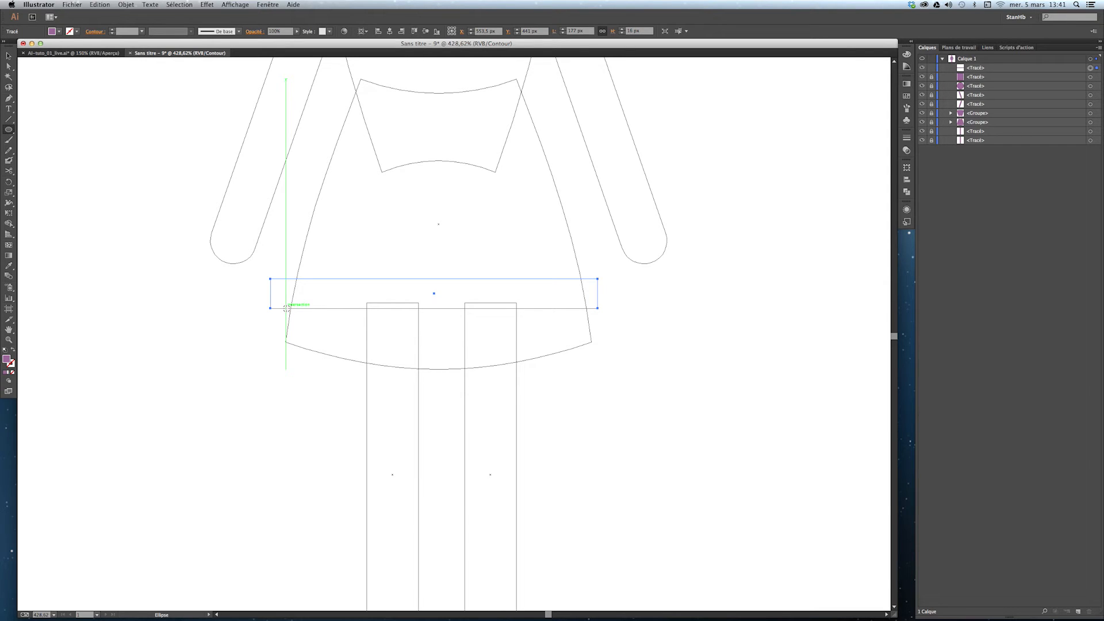
drag(287, 308, 270, 293)
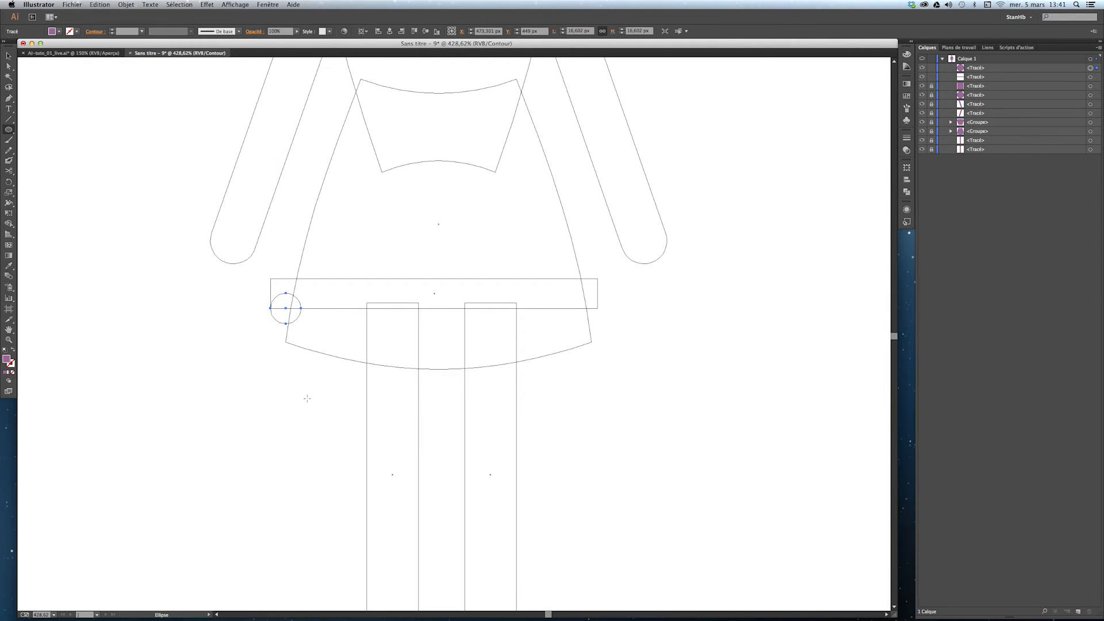
Duplicate the circle twice along the band's lower edge, placing the copies side by side with the first
key(v)
drag(295, 323, 327, 322)
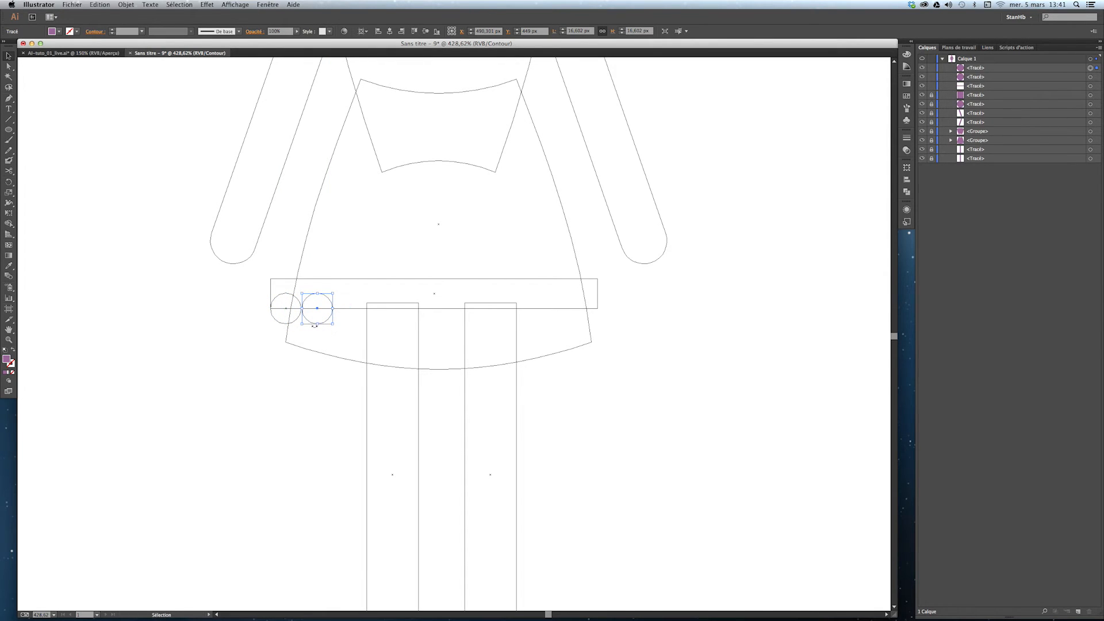
key(z)
drag(256, 276, 355, 351)
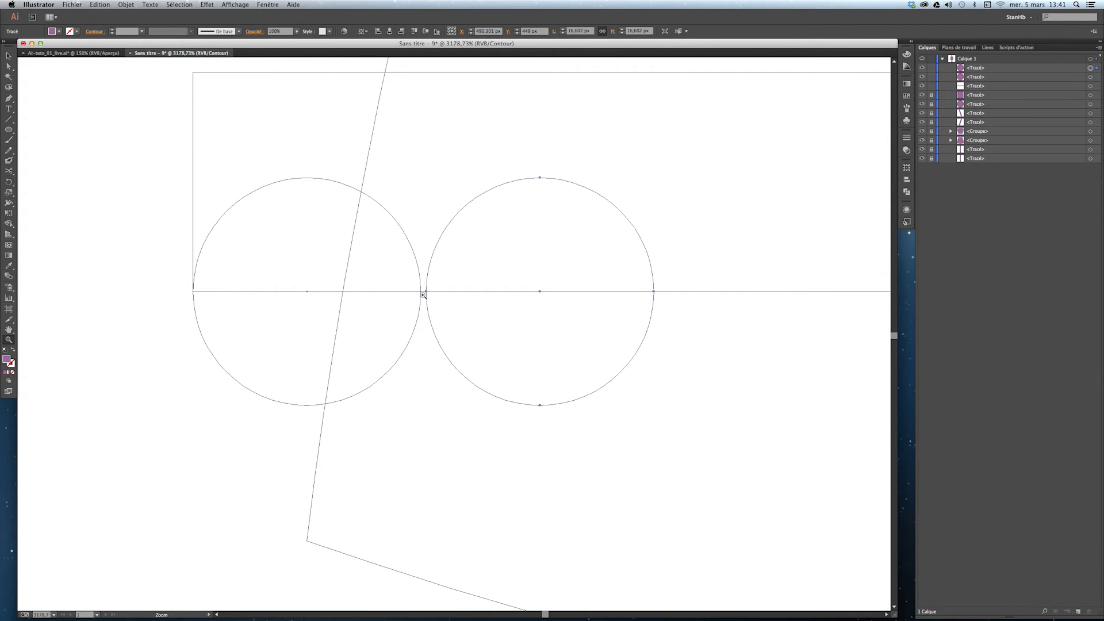
alt+click(441, 336)
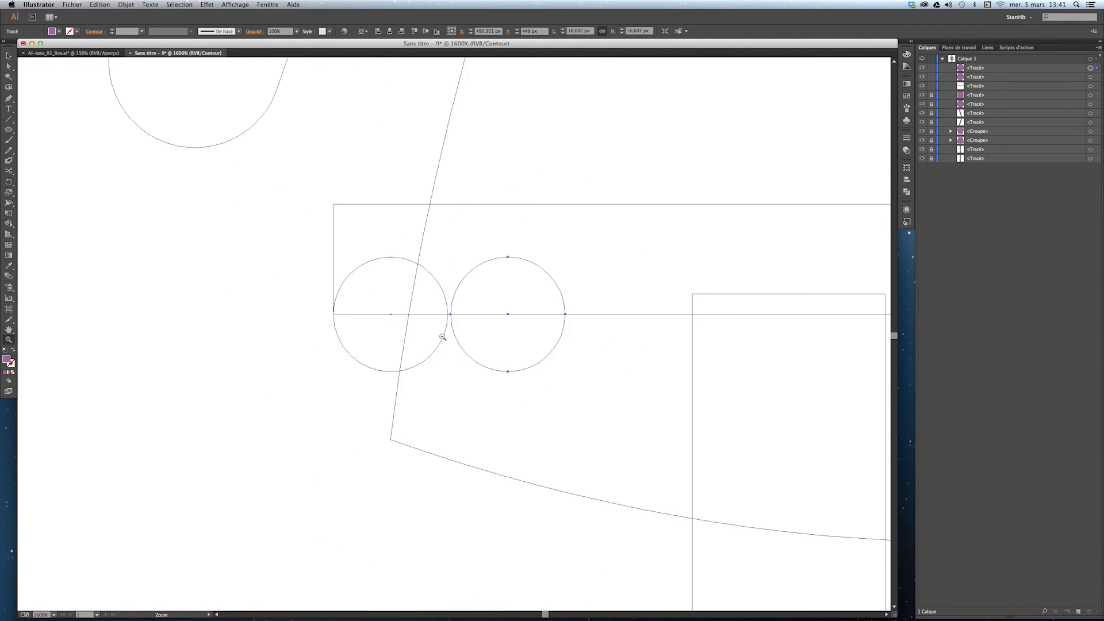
alt+click(442, 337)
alt+click(451, 337)
alt+click(456, 336)
alt+click(462, 342)
drag(467, 354, 406, 369)
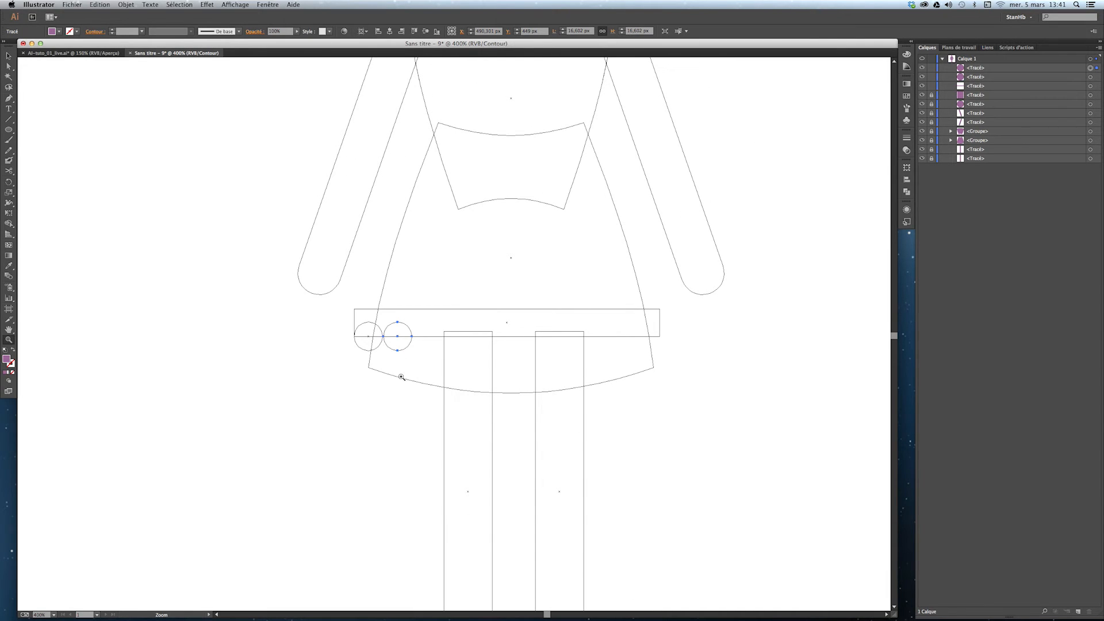
key(v)
click(407, 349)
drag(407, 349, 431, 369)
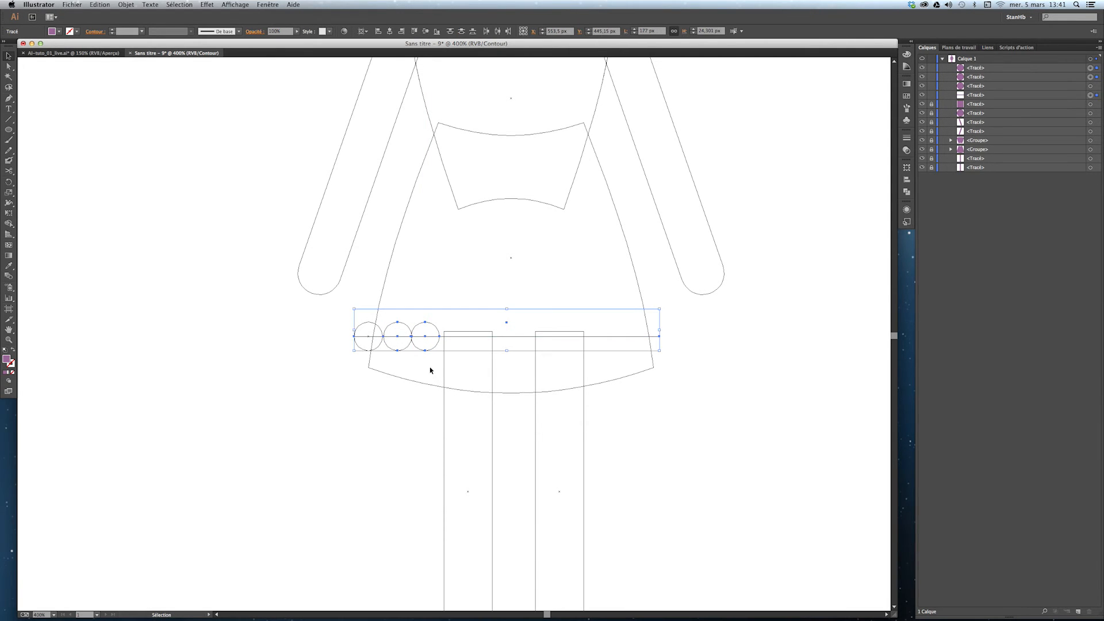
Examine up close how the three circles meet along the band's lower edge
key(z)
drag(406, 314, 431, 382)
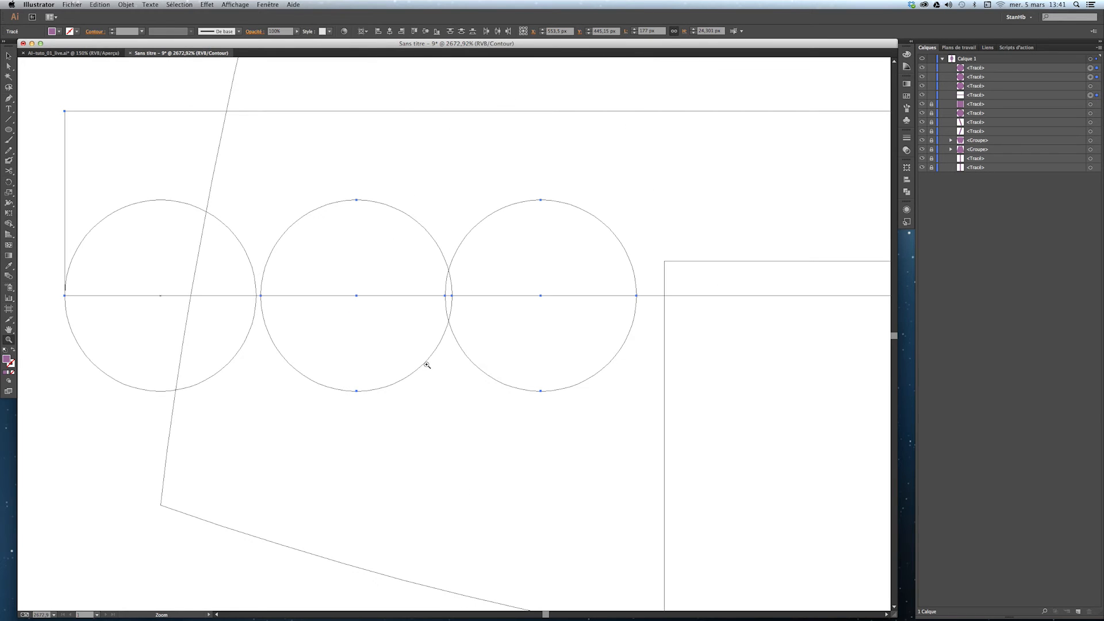
key(v)
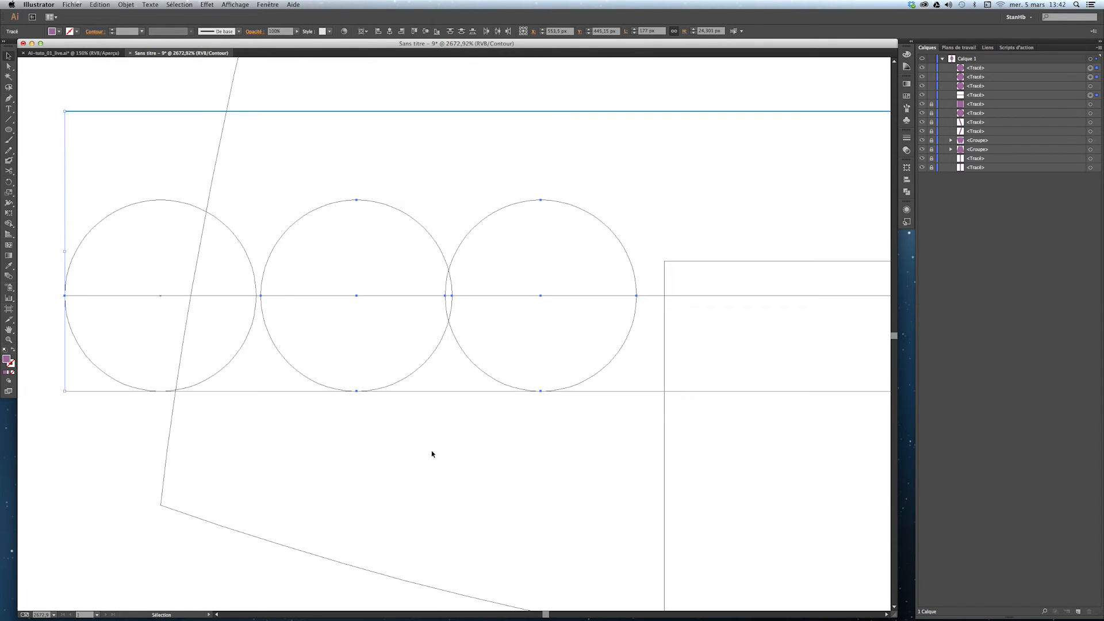
key(z)
alt+click(456, 394)
alt+click(478, 383)
alt+click(485, 367)
alt+click(489, 357)
alt+click(490, 352)
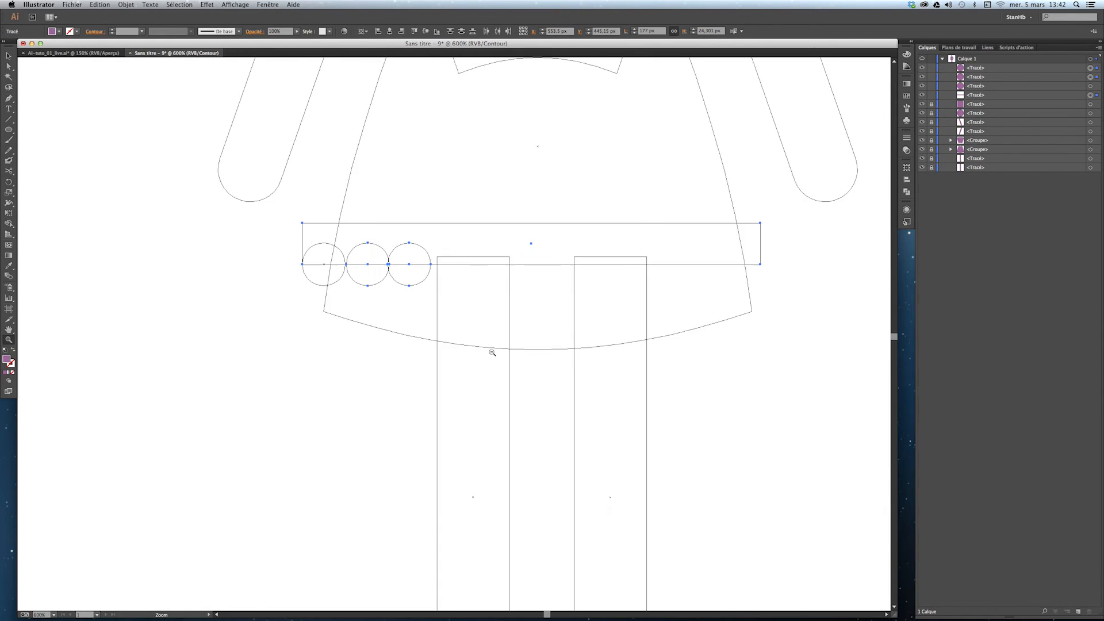
alt+click(491, 353)
drag(373, 322, 346, 344)
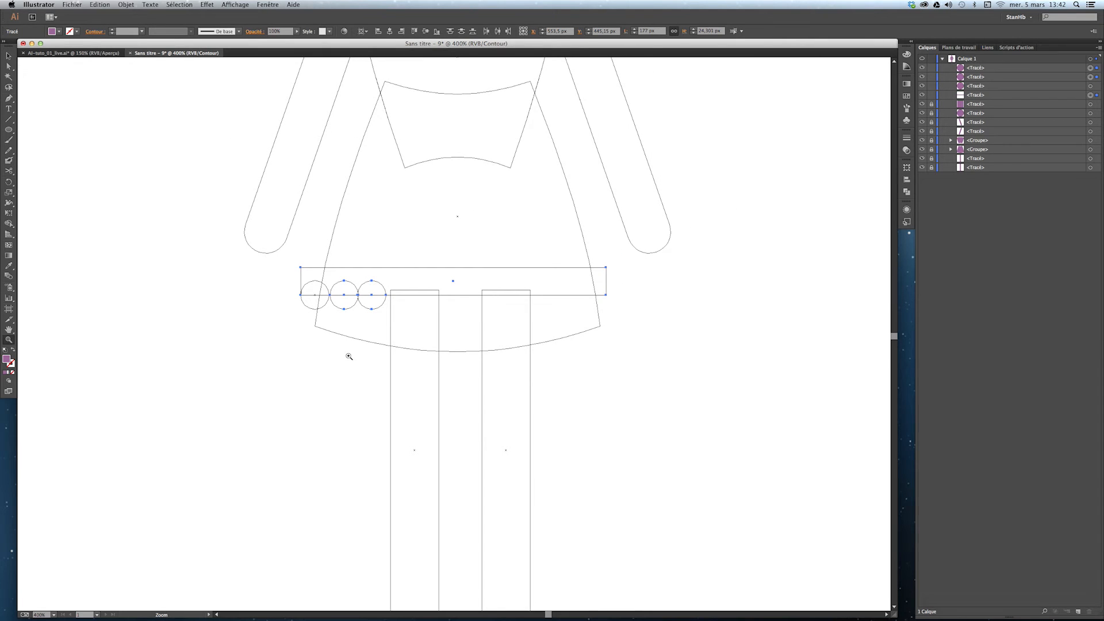
Duplicate the circle repeatedly along the band until a rough row of eleven circles spans its full width
key(v)
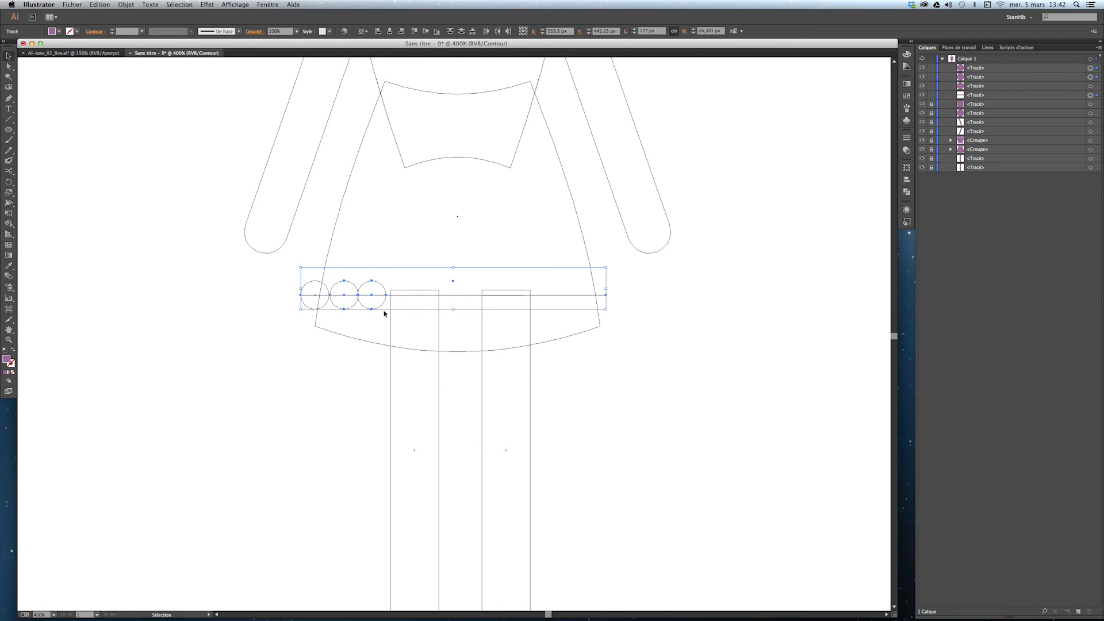
click(1090, 68)
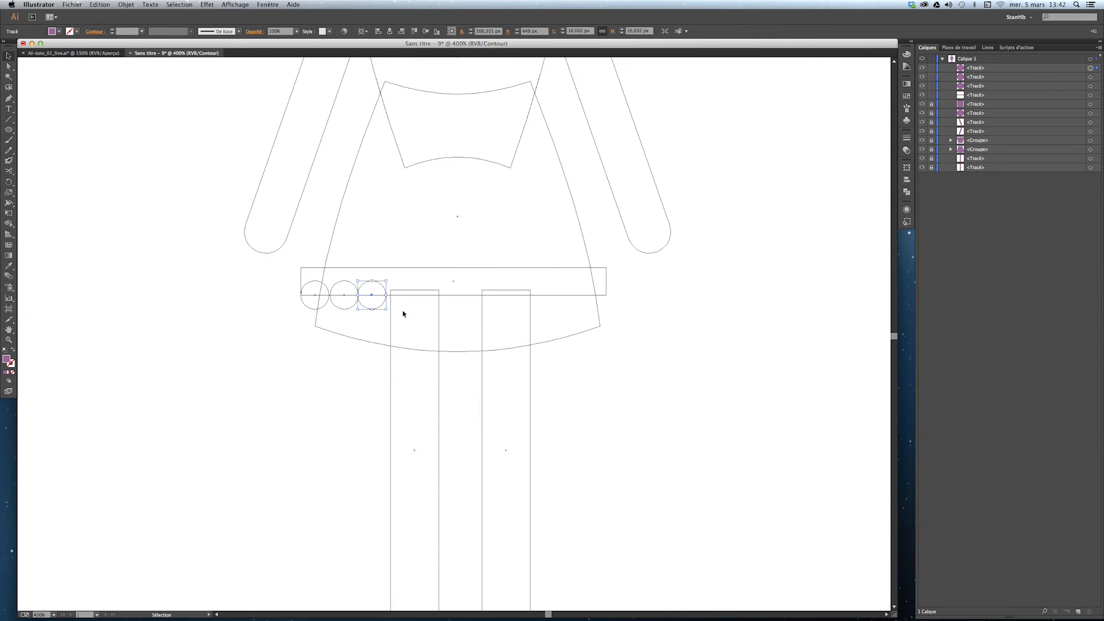
drag(380, 305, 627, 299)
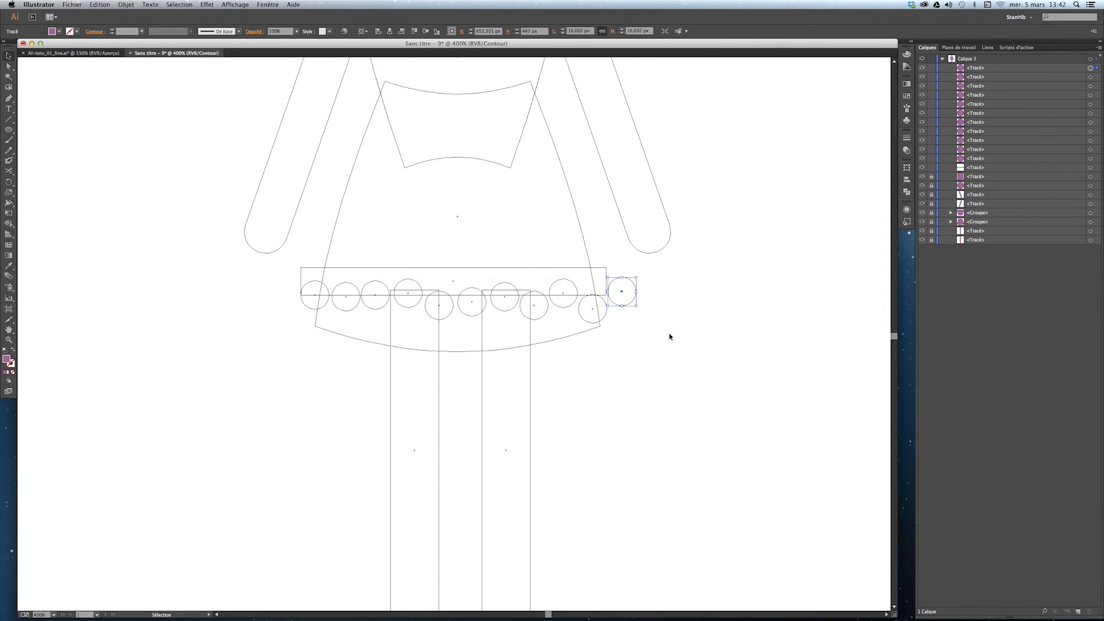
Lock the band and align the eleven circles to the vertical centre of the leftmost circle, using it as the key object
click(931, 167)
drag(676, 387, 281, 265)
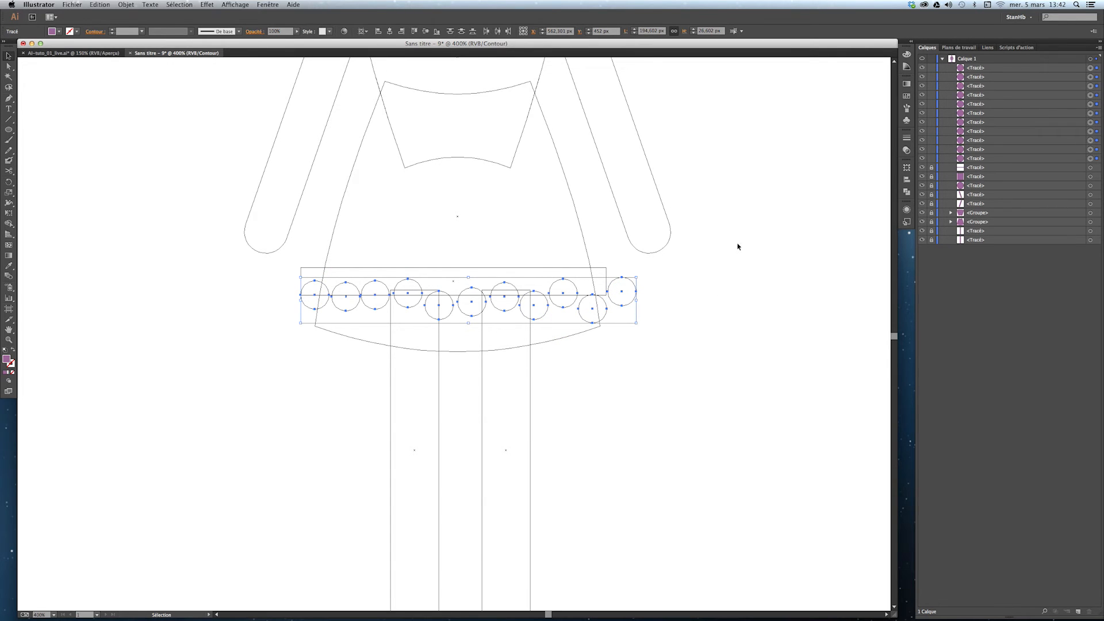
click(907, 180)
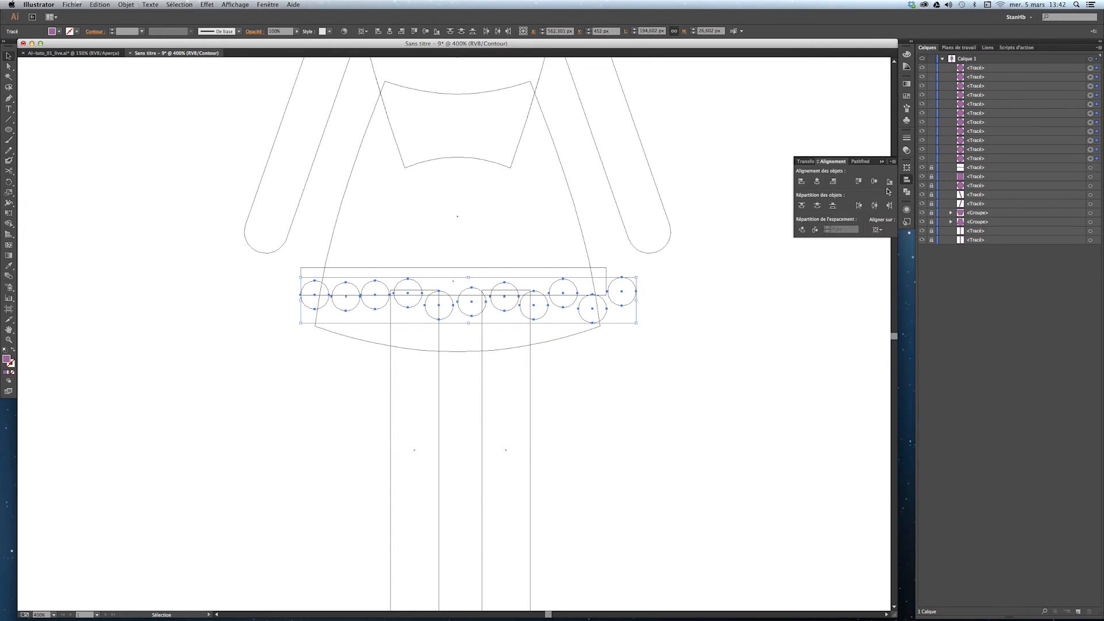
click(877, 230)
click(885, 250)
click(327, 307)
click(874, 182)
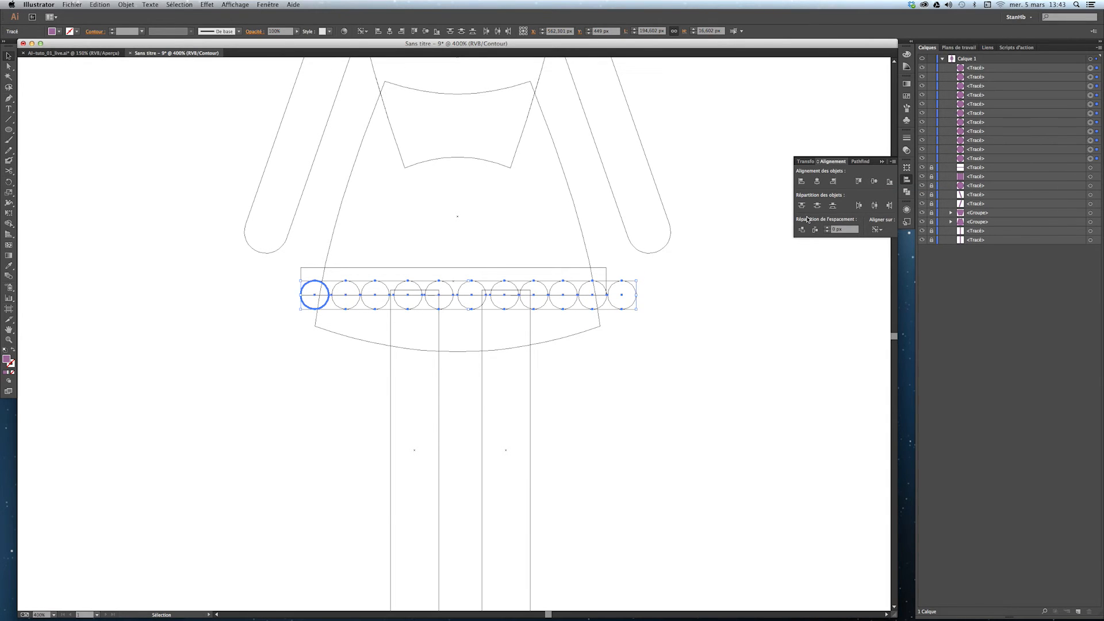
Distribute the circles horizontally with 0 px spacing between them, keeping the leftmost circle as reference
click(816, 230)
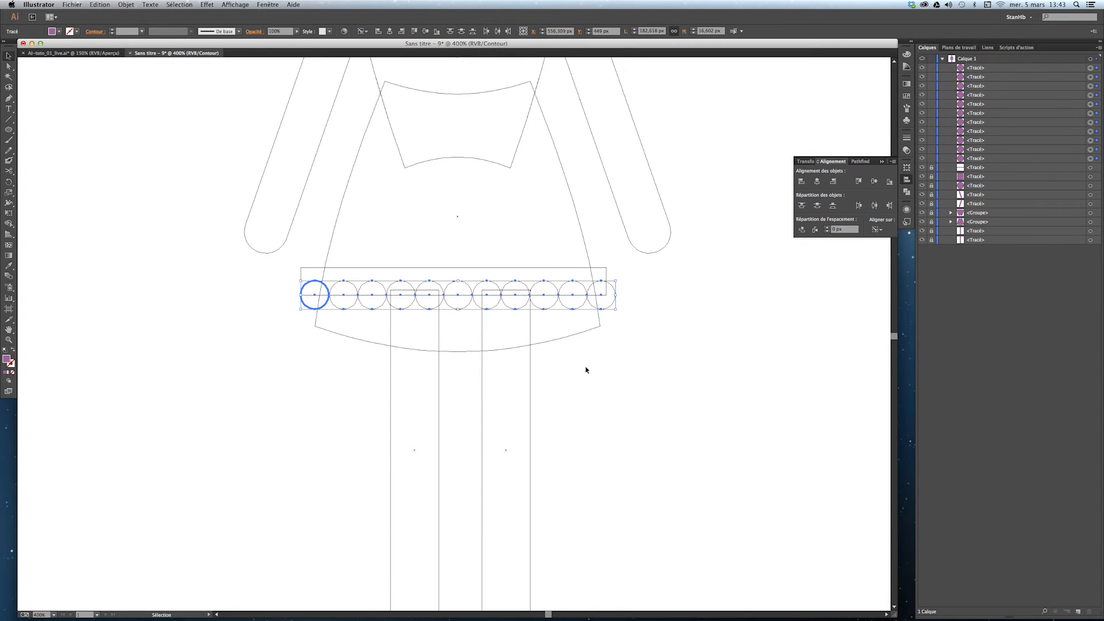
click(665, 364)
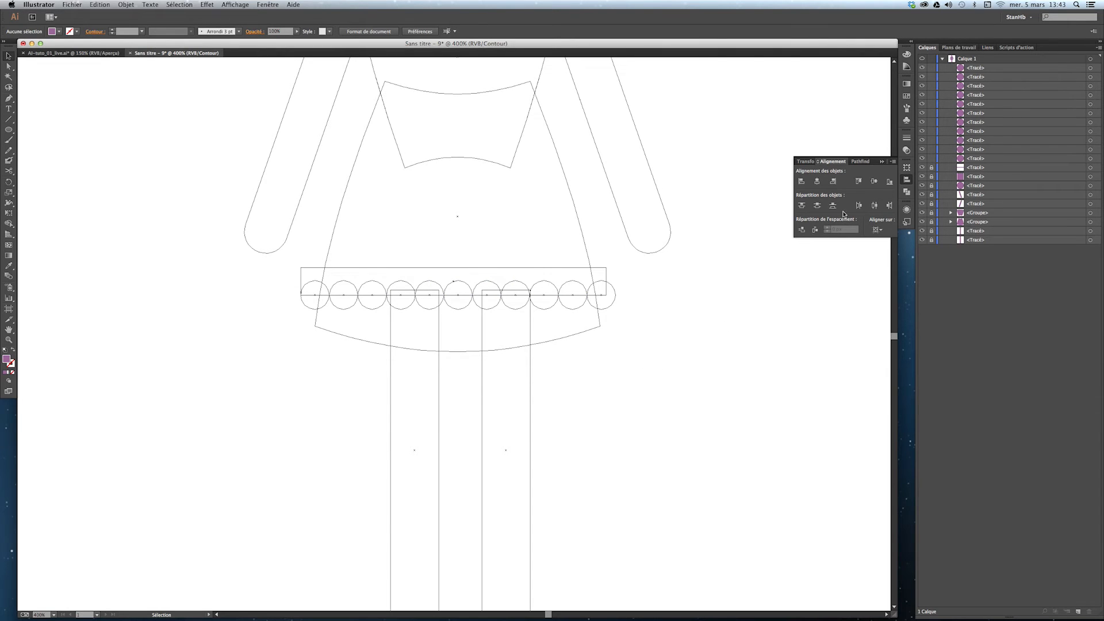
click(882, 161)
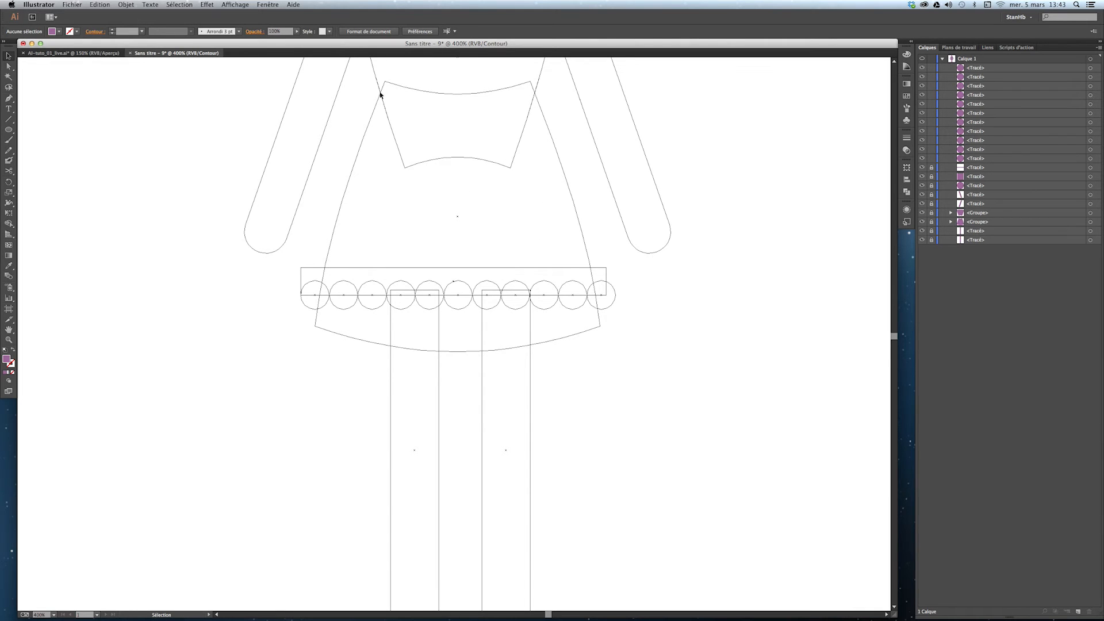
Return to preview display and hide all the locked shapes so only the row of circles is shown
click(237, 5)
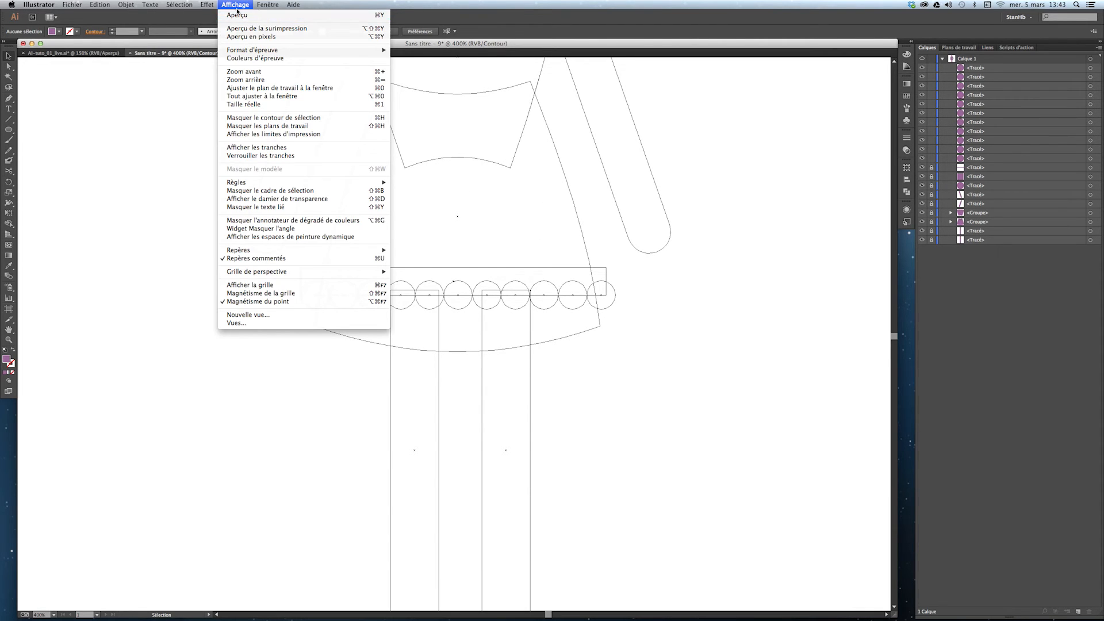
click(238, 15)
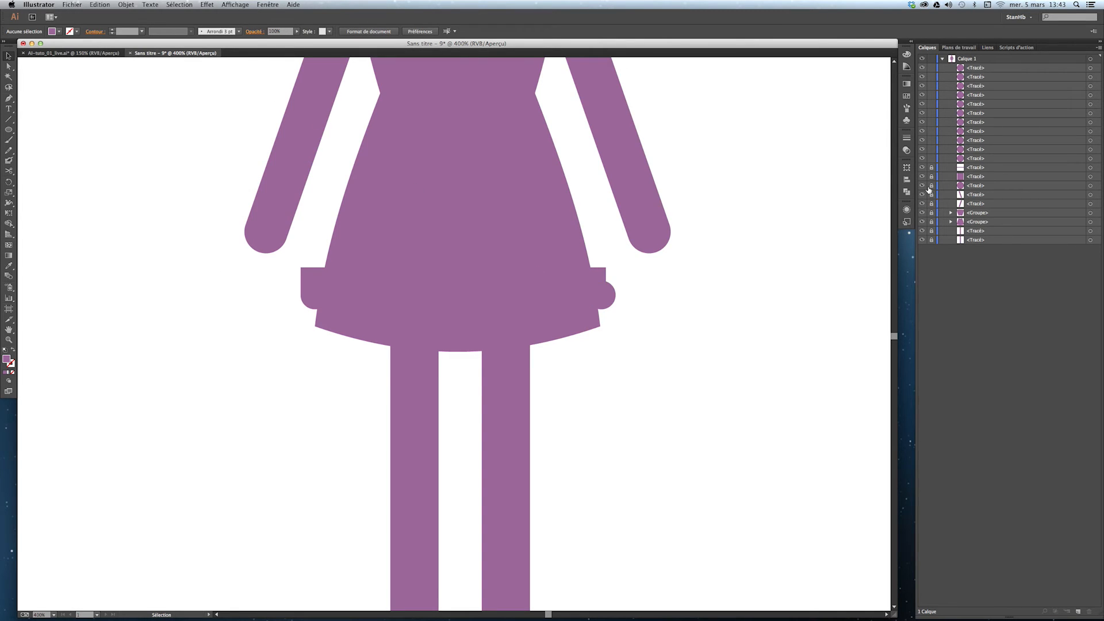
drag(923, 168, 923, 239)
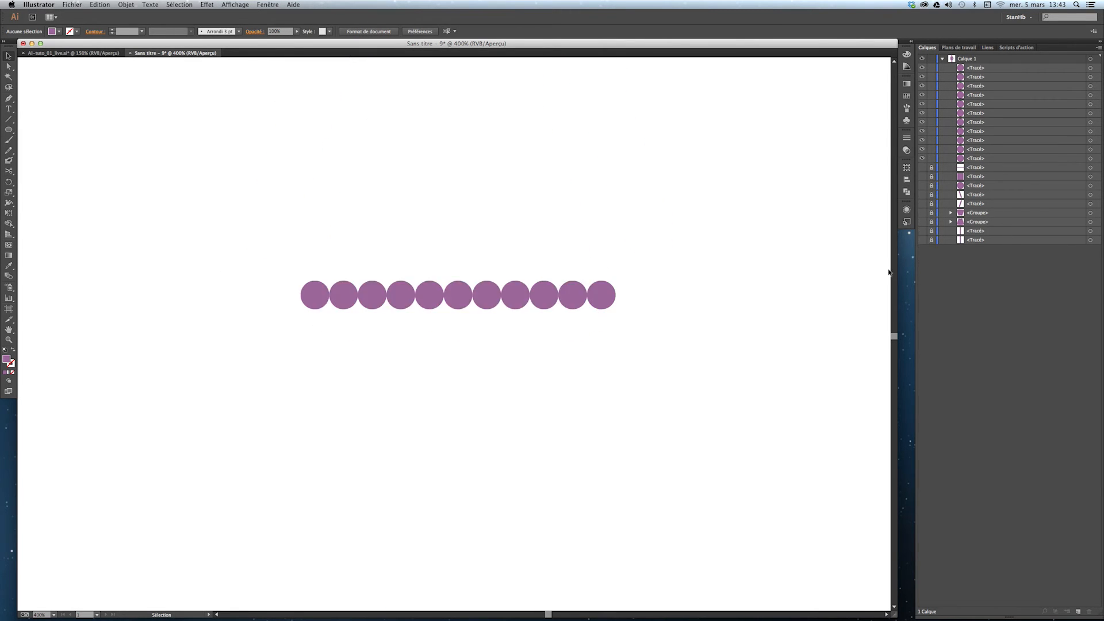
Show the hidden band rectangle again and unite it with the eleven circles into one scalloped shape using Pathfinder
click(922, 168)
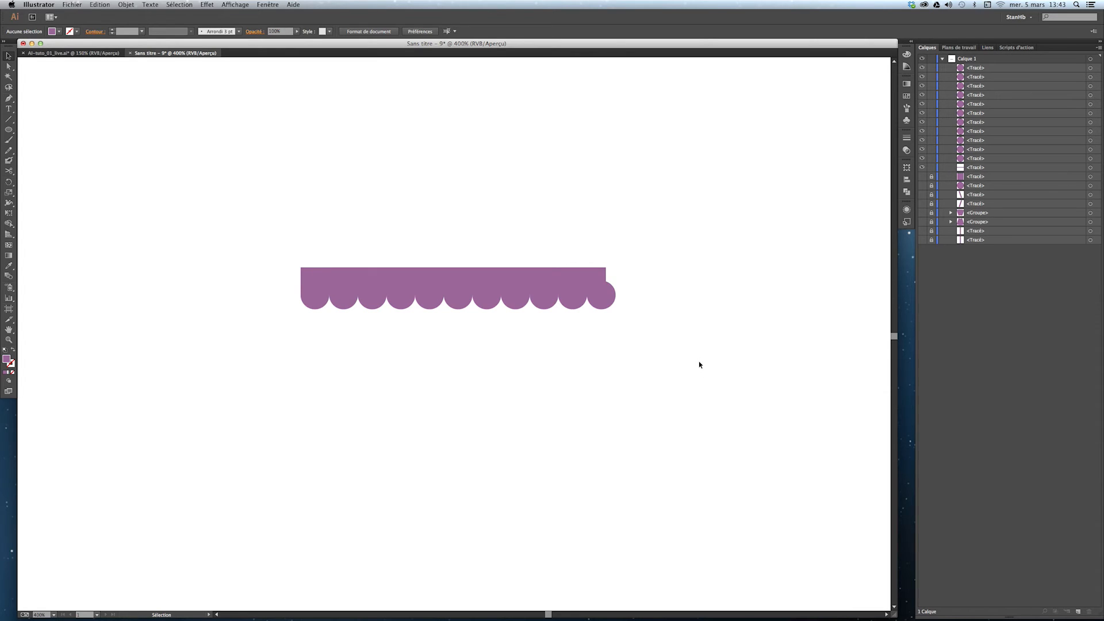
key(super+y)
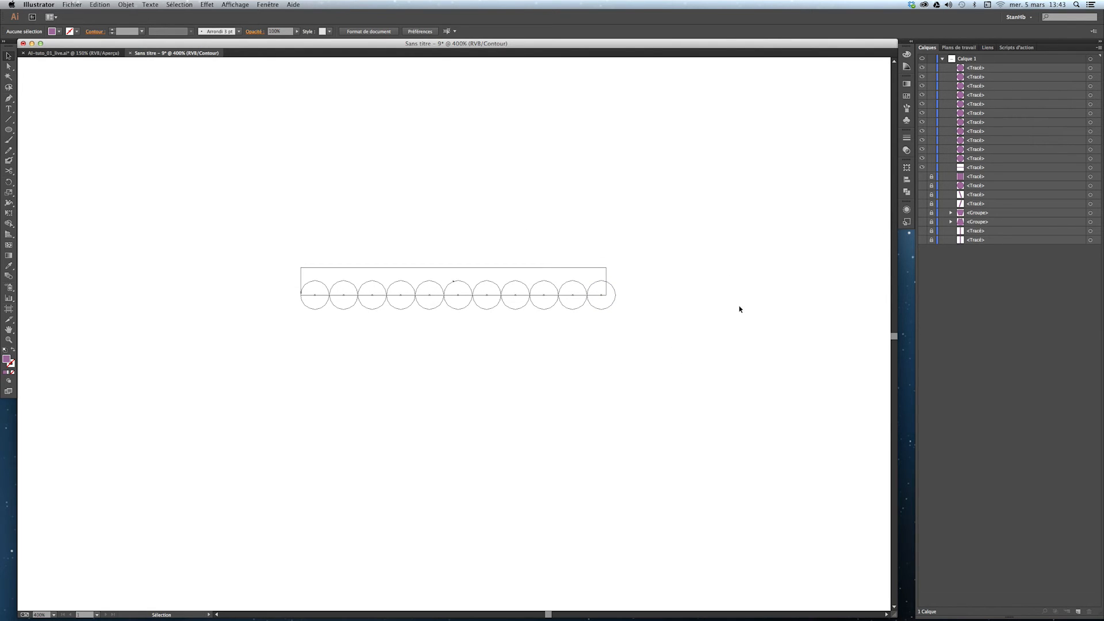
drag(680, 357, 251, 225)
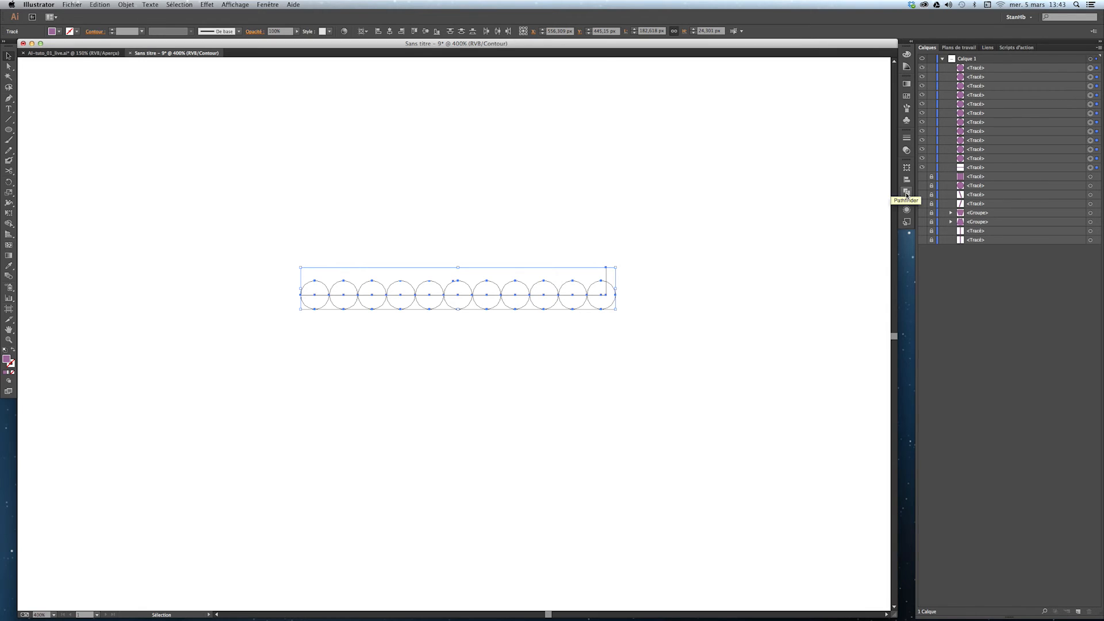
click(268, 4)
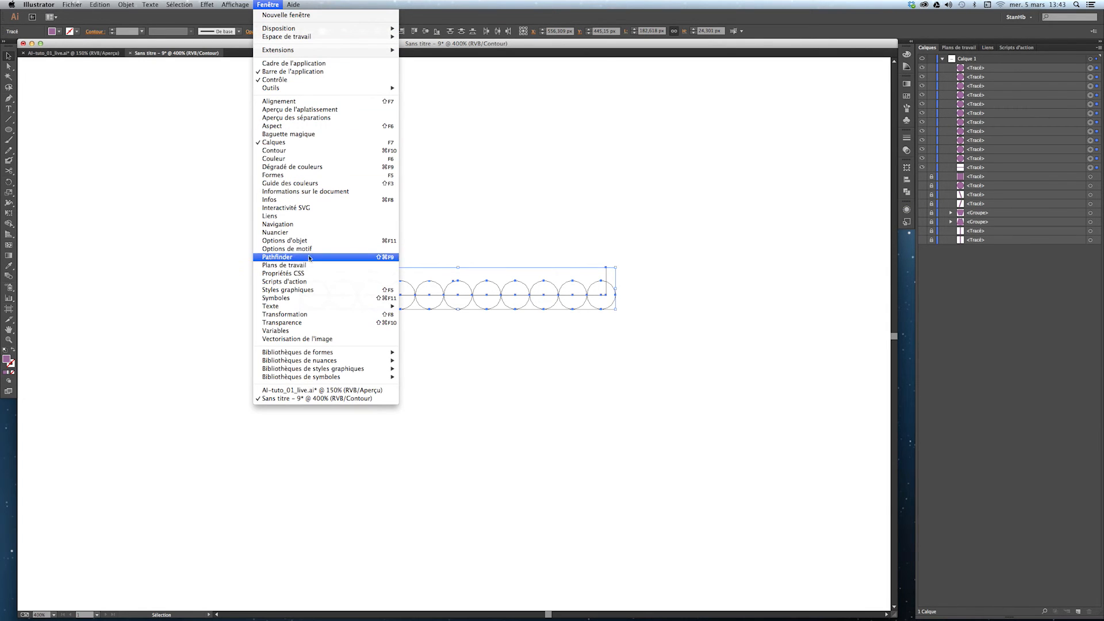
click(904, 195)
click(907, 193)
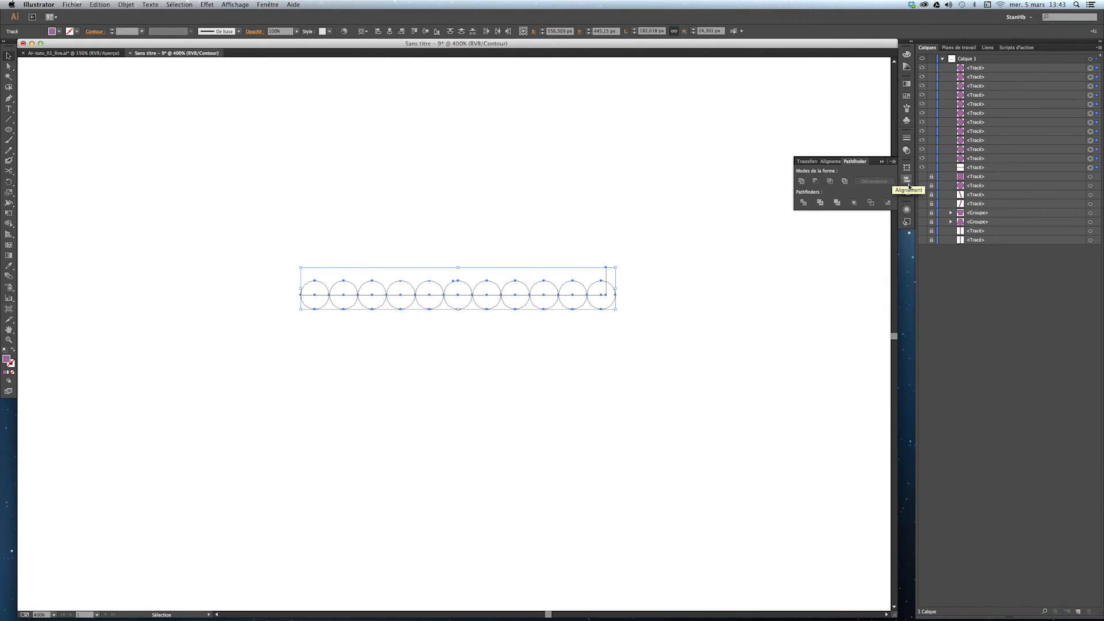
click(802, 181)
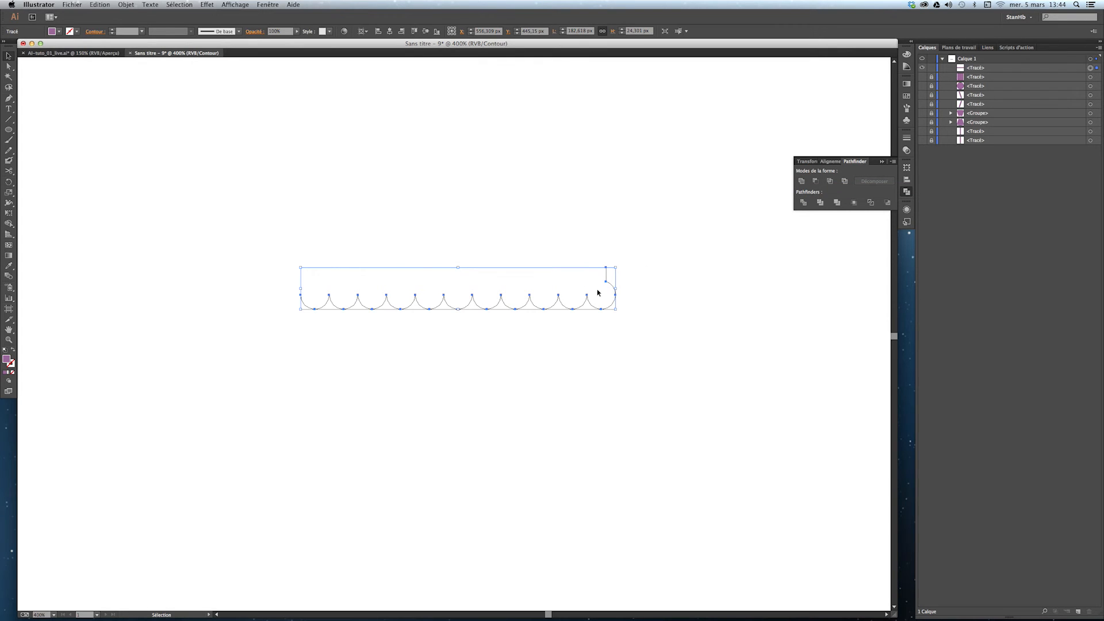
click(640, 347)
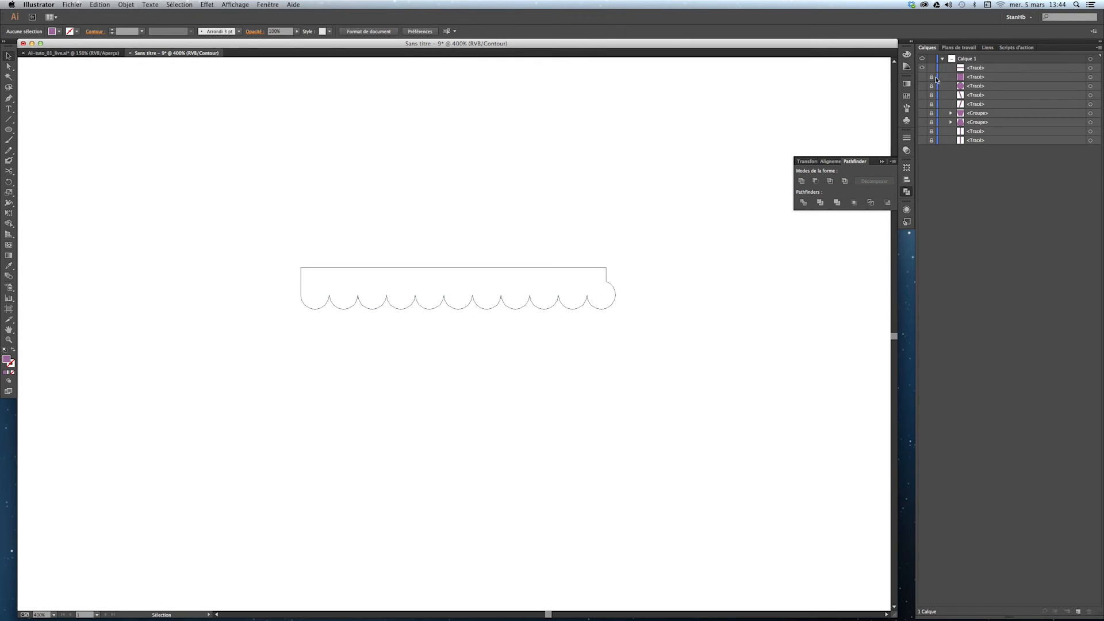
Show the rest of the figure, return to preview display and move the scalloped band just below the skirt
drag(923, 76, 922, 141)
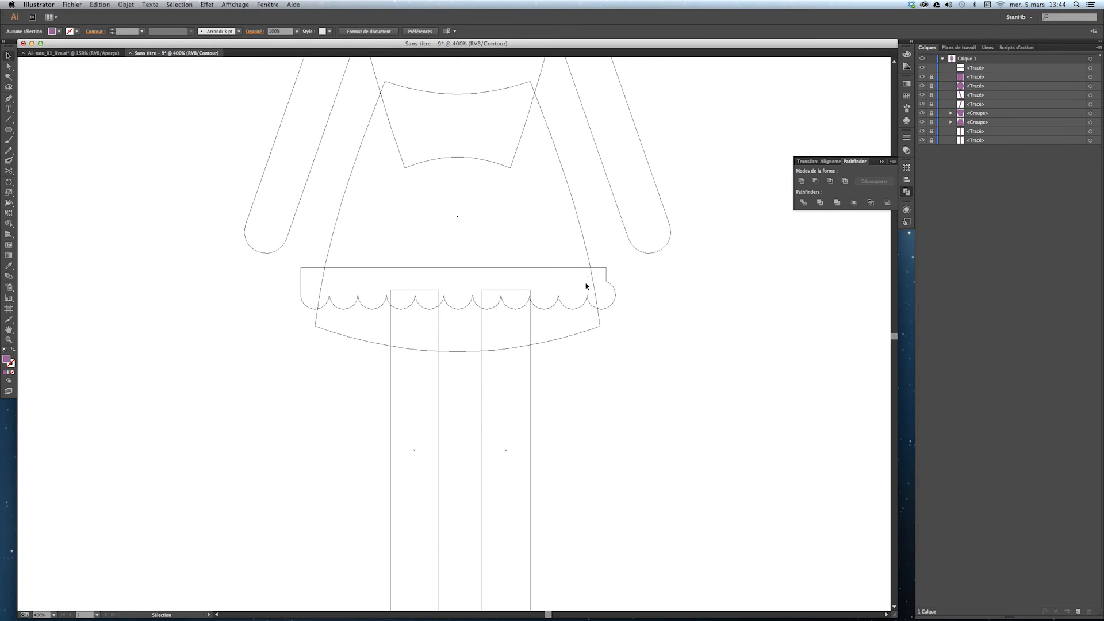
click(568, 286)
drag(583, 268, 581, 284)
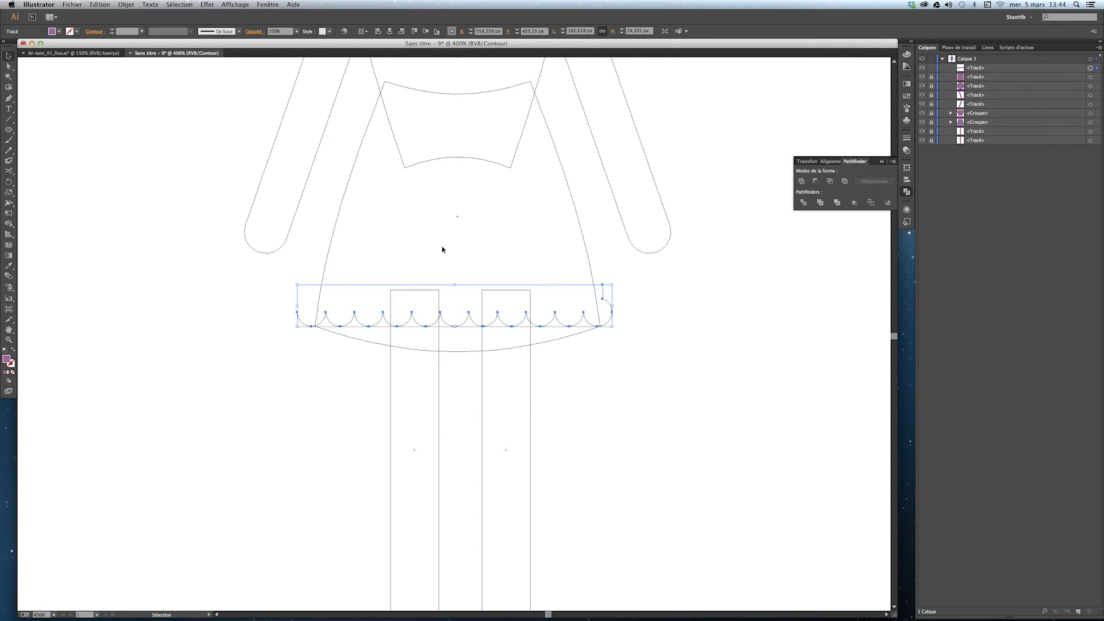
click(235, 5)
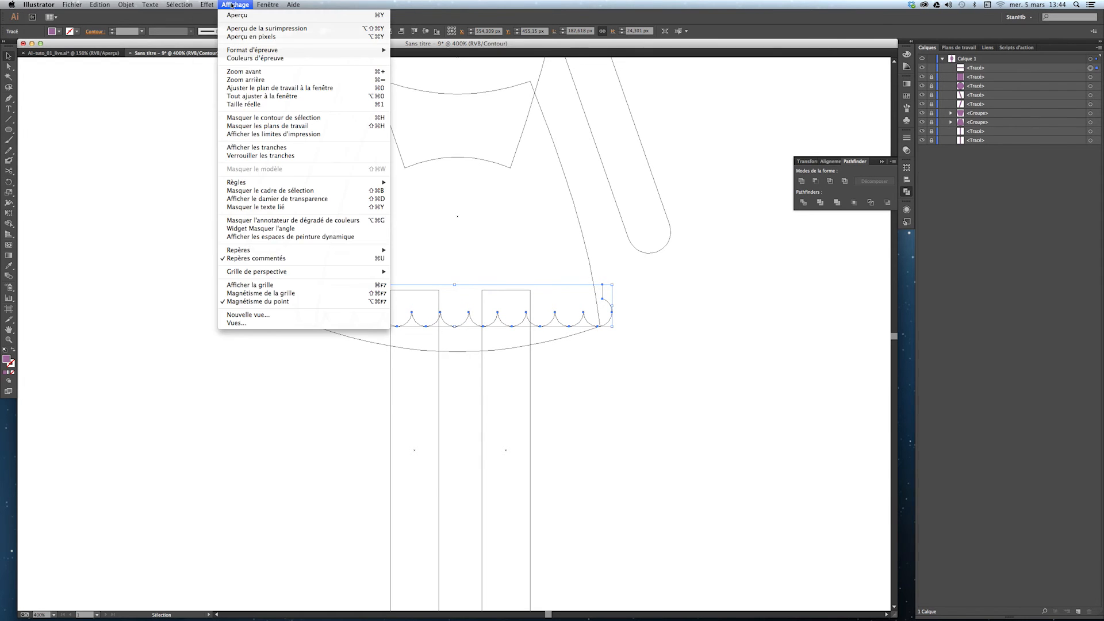
click(270, 16)
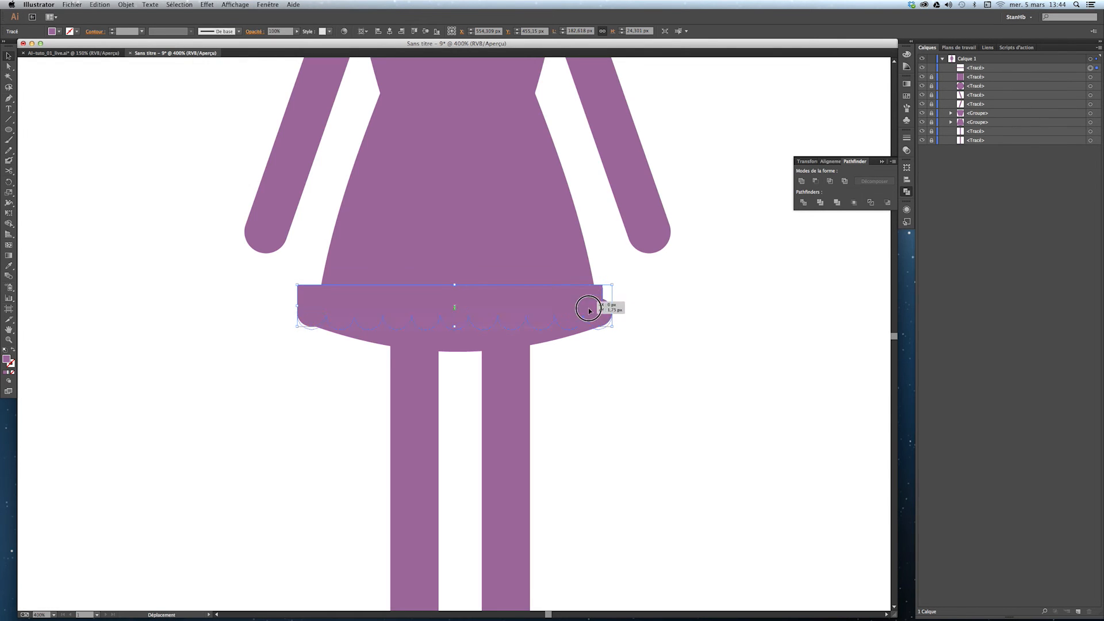
drag(604, 305, 589, 375)
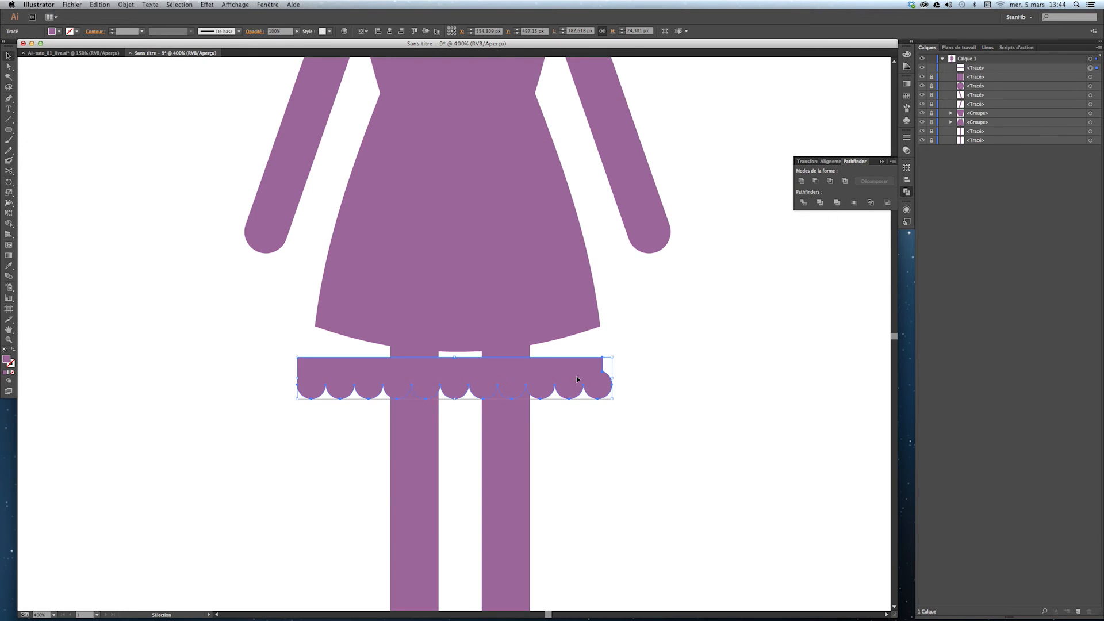
click(882, 162)
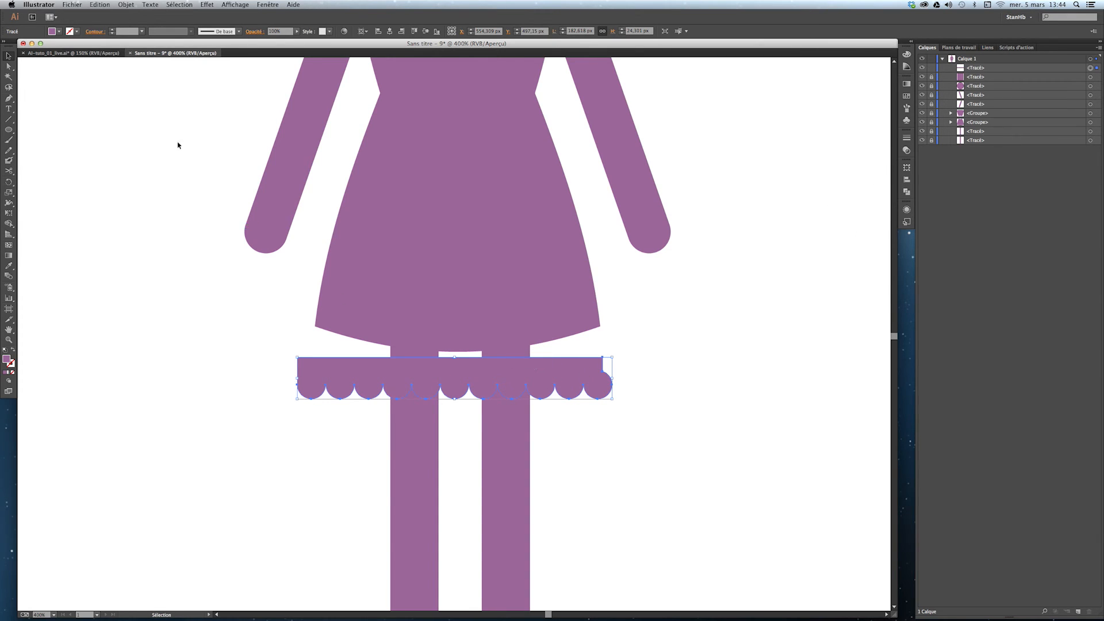
Apply an envelope warp to the scalloped band with the Arc style, horizontal, and a bend of -19%
click(130, 4)
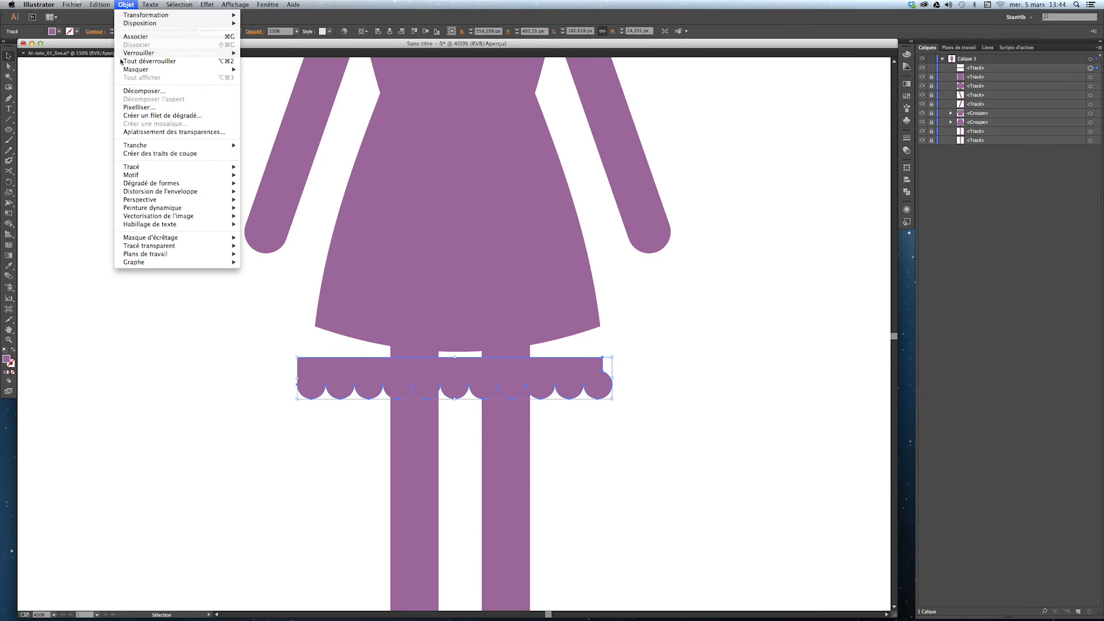
mouse_move(159, 195)
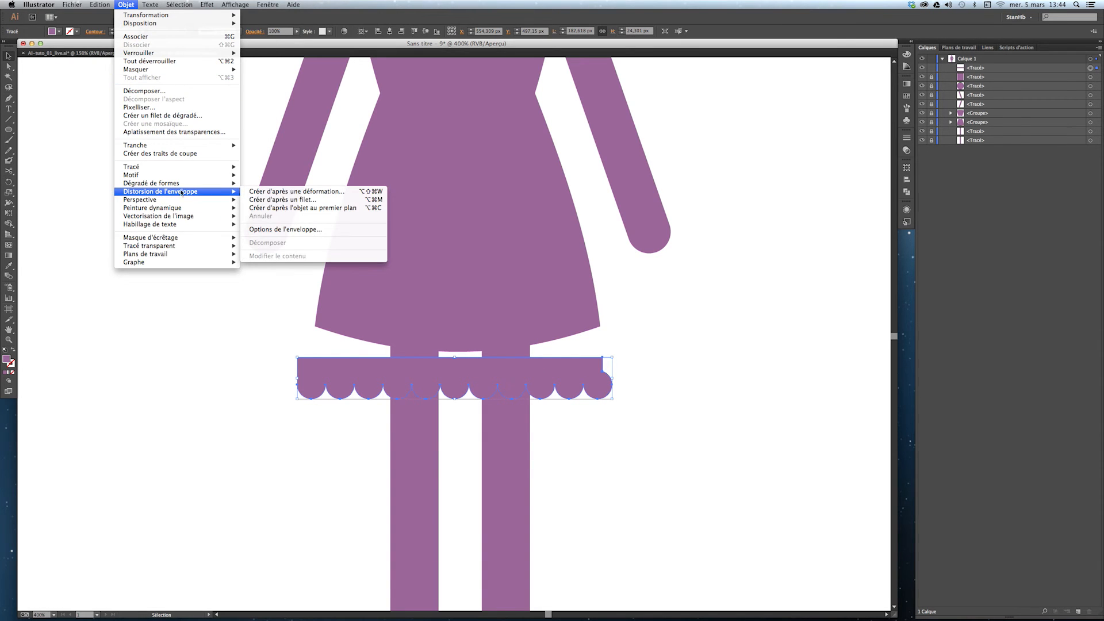
click(254, 191)
click(667, 193)
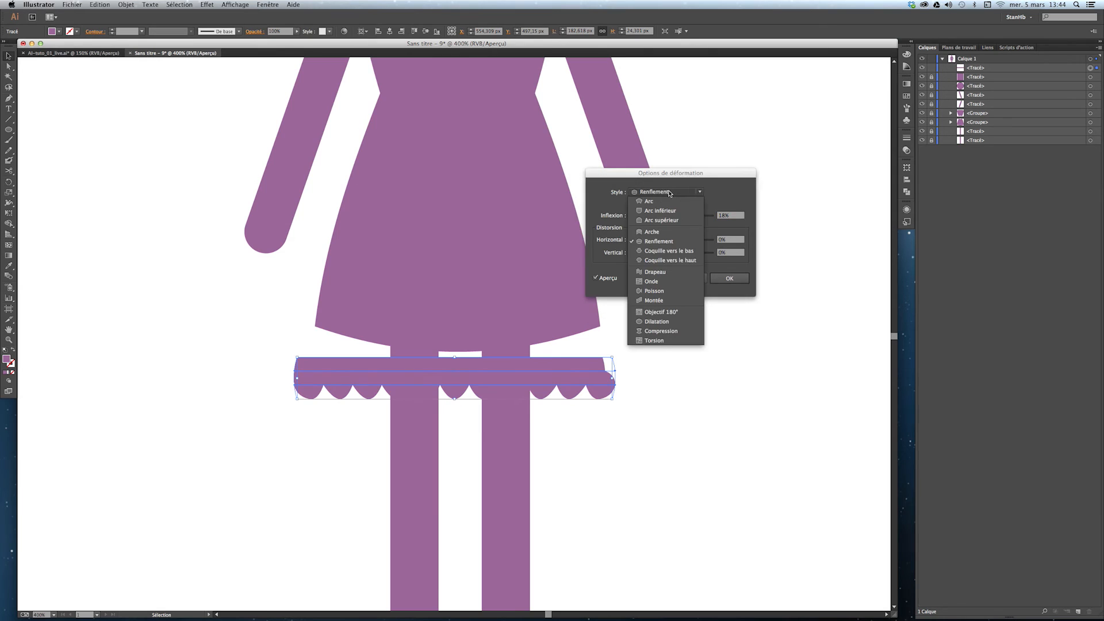
click(666, 203)
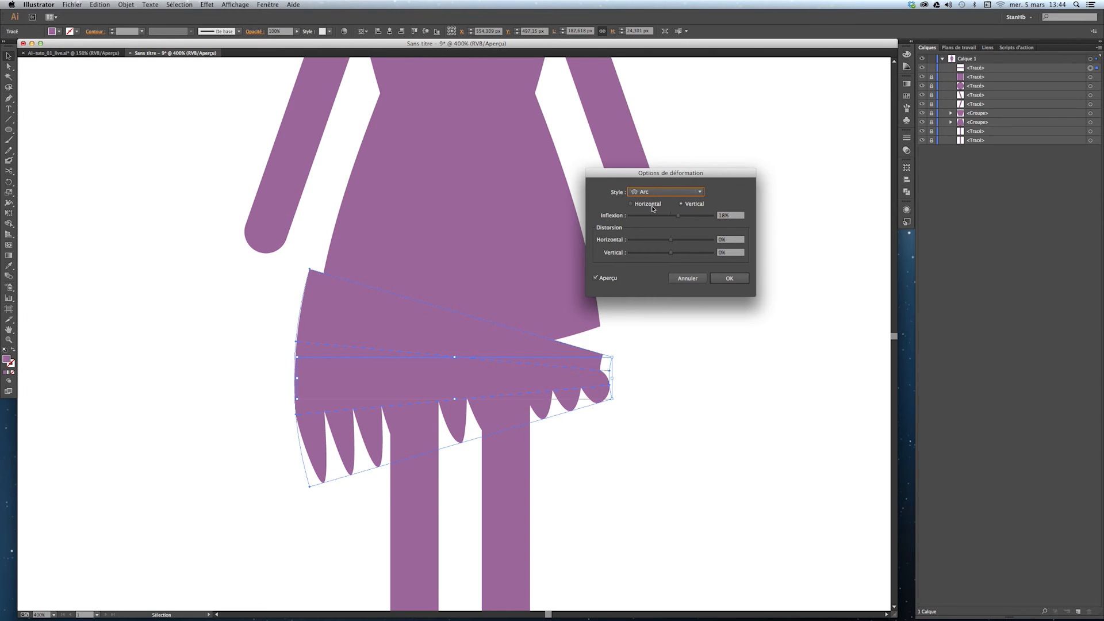
click(645, 206)
drag(679, 215, 663, 218)
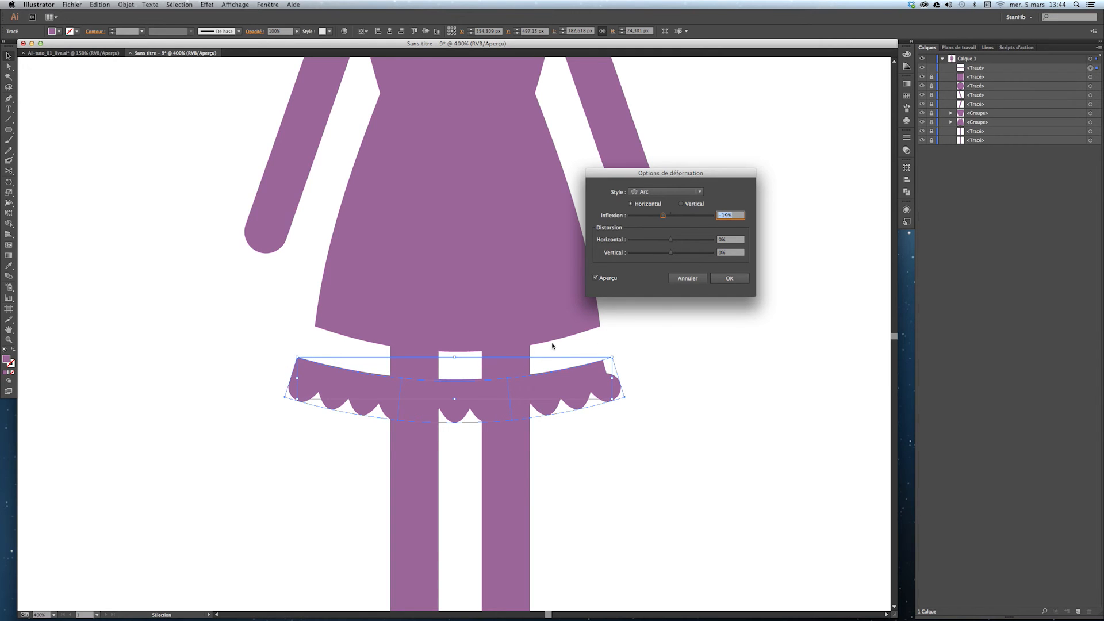
click(729, 278)
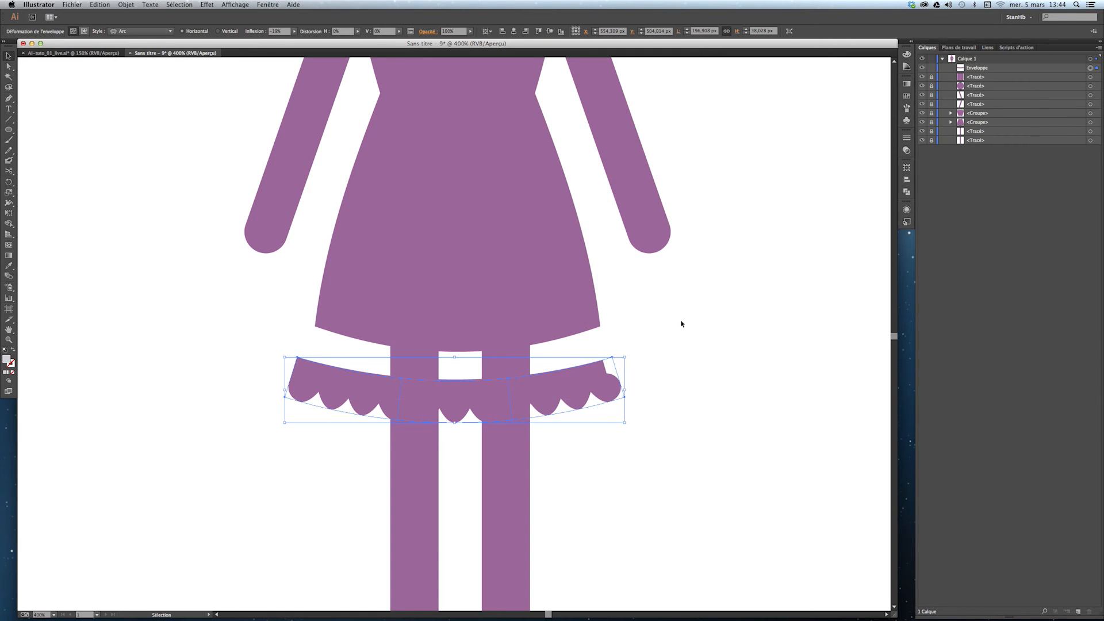
Centre the curved band under the skirt and expand it with object and fill included
drag(443, 401, 446, 384)
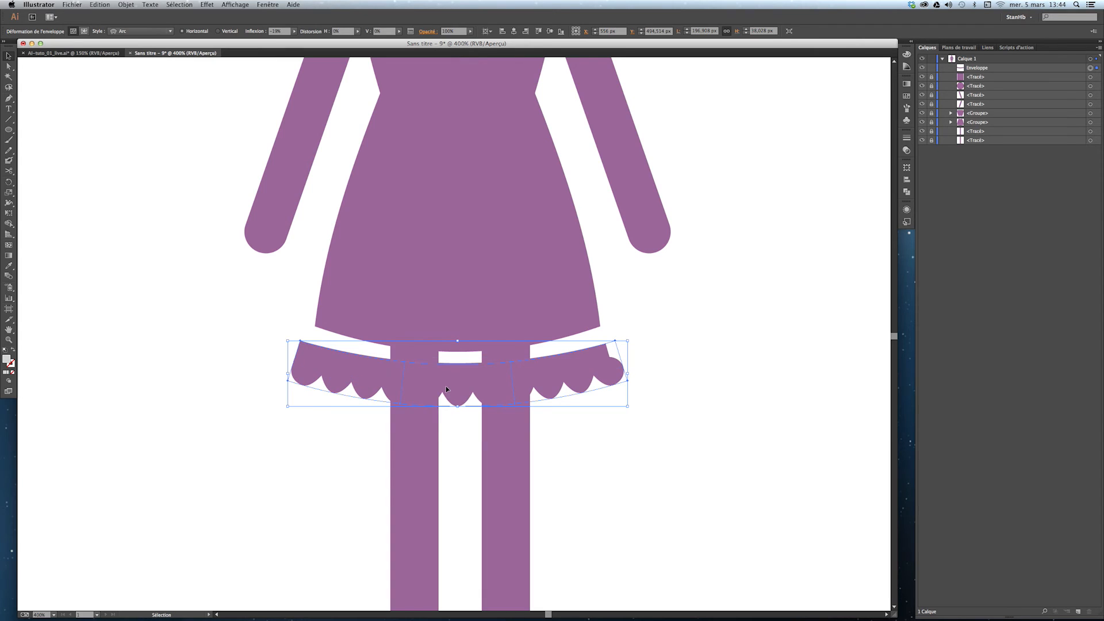
click(126, 5)
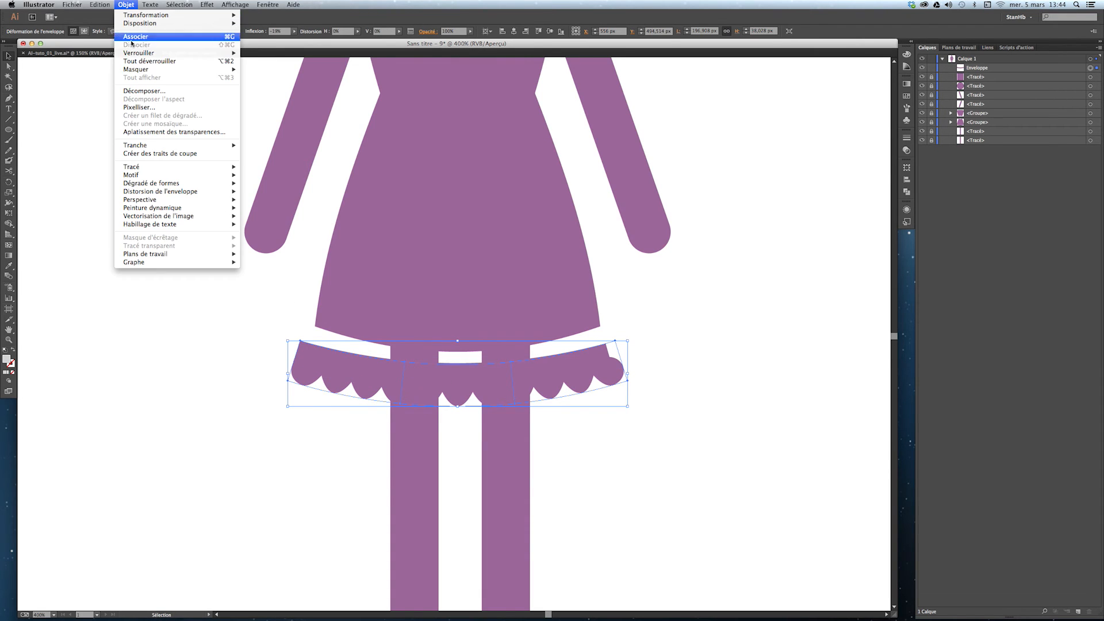
click(138, 92)
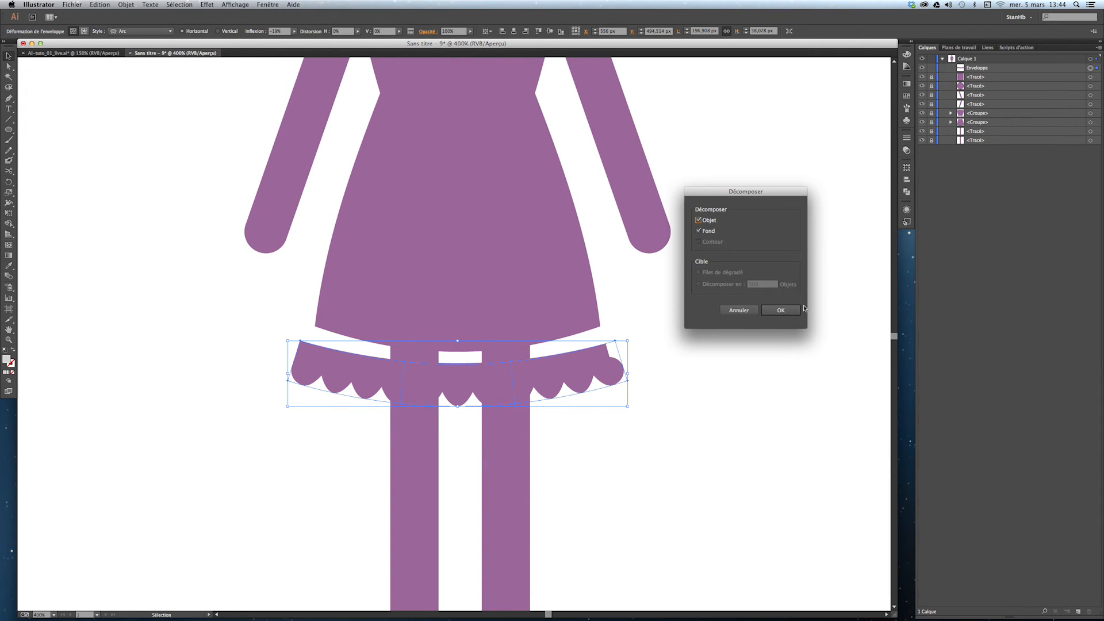
click(788, 310)
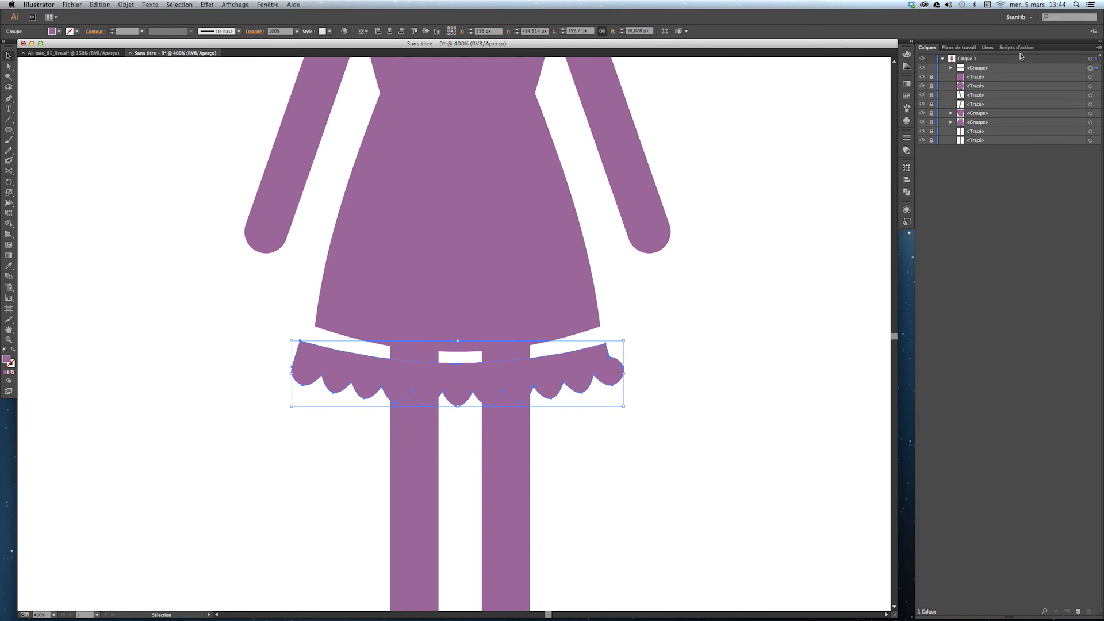
Identify the band's group by toggling its visibility, move it directly above the skirt group in the layer stack and unlock the skirt
click(996, 71)
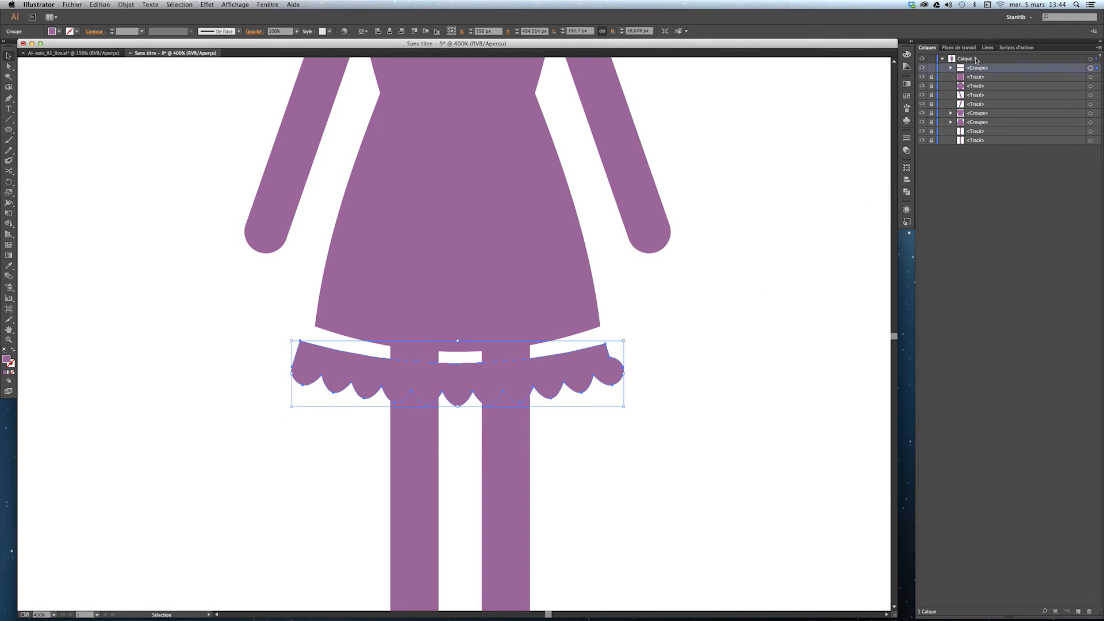
click(923, 69)
click(923, 68)
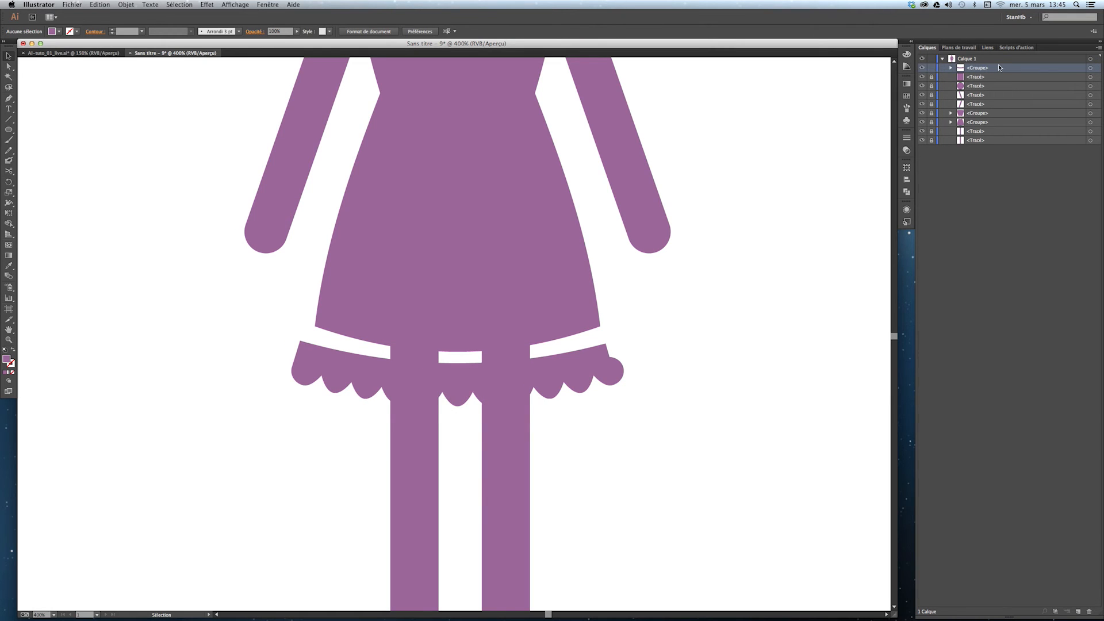
drag(999, 67, 1007, 119)
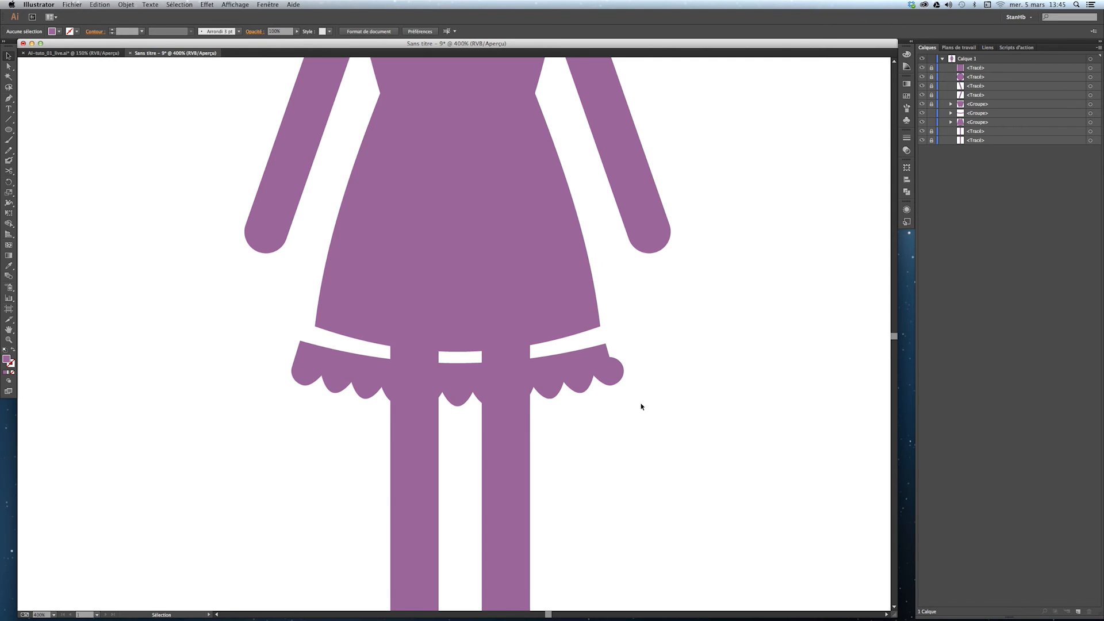
Move the scalloped band straight up so it overlaps the lower part of the skirt
drag(639, 408, 532, 227)
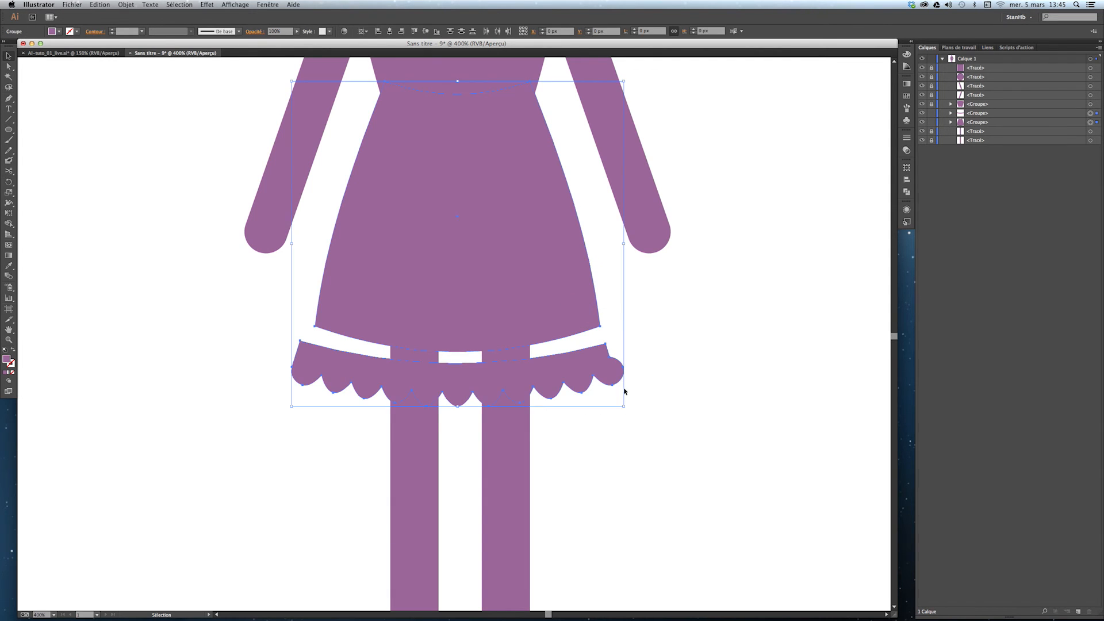
click(680, 439)
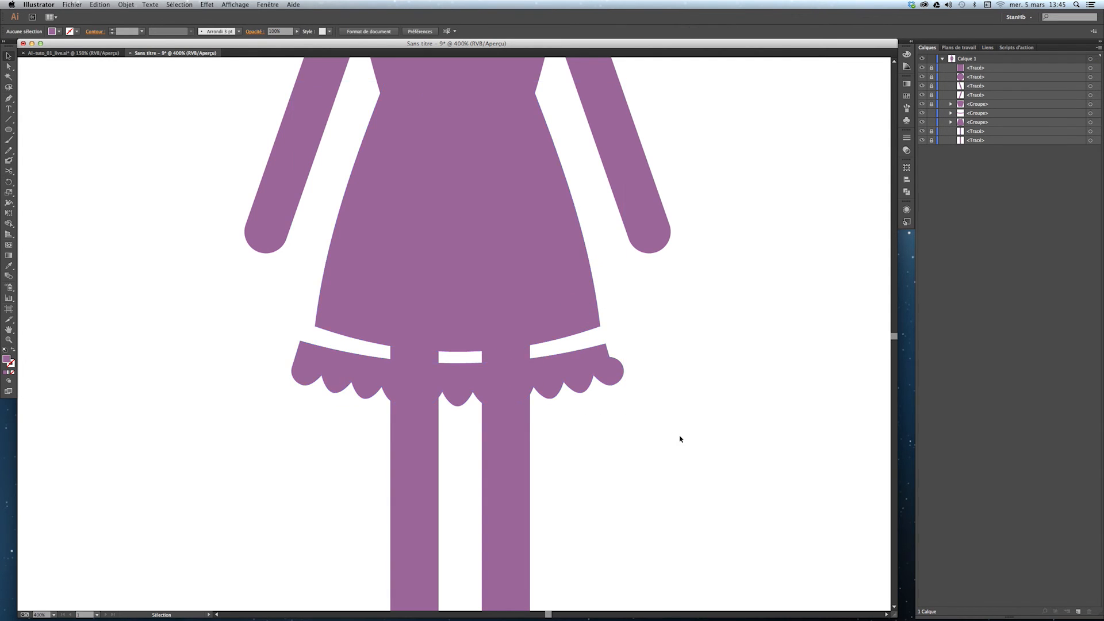
click(589, 365)
drag(574, 372, 574, 311)
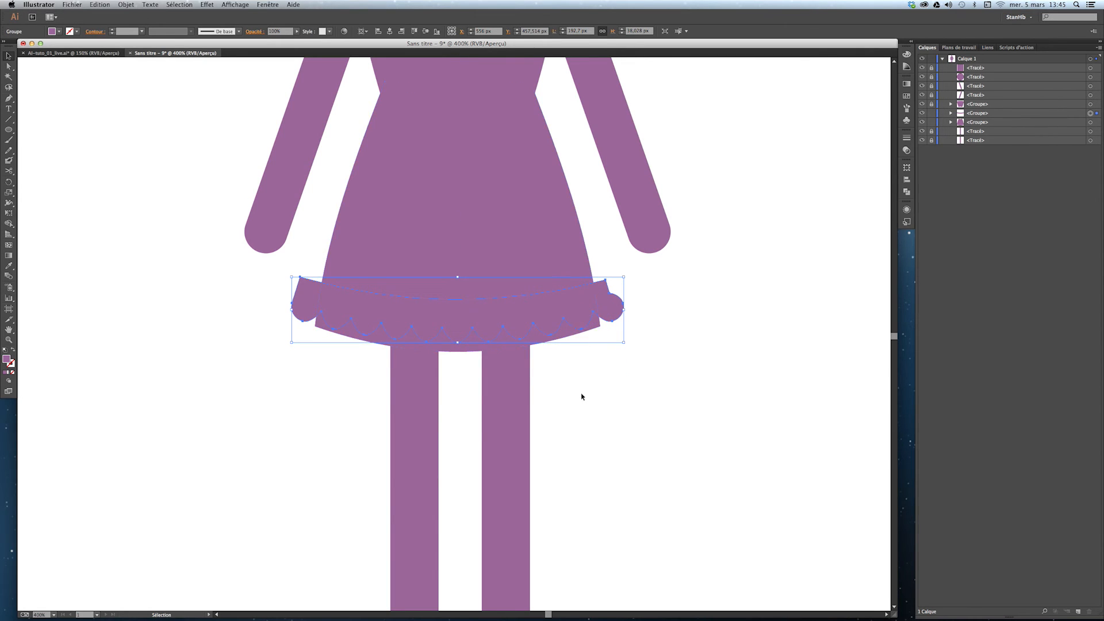
Select the band together with the skirt and split off both band ends protruding beyond the skirt with the Shape Builder tool
shift+click(1090, 123)
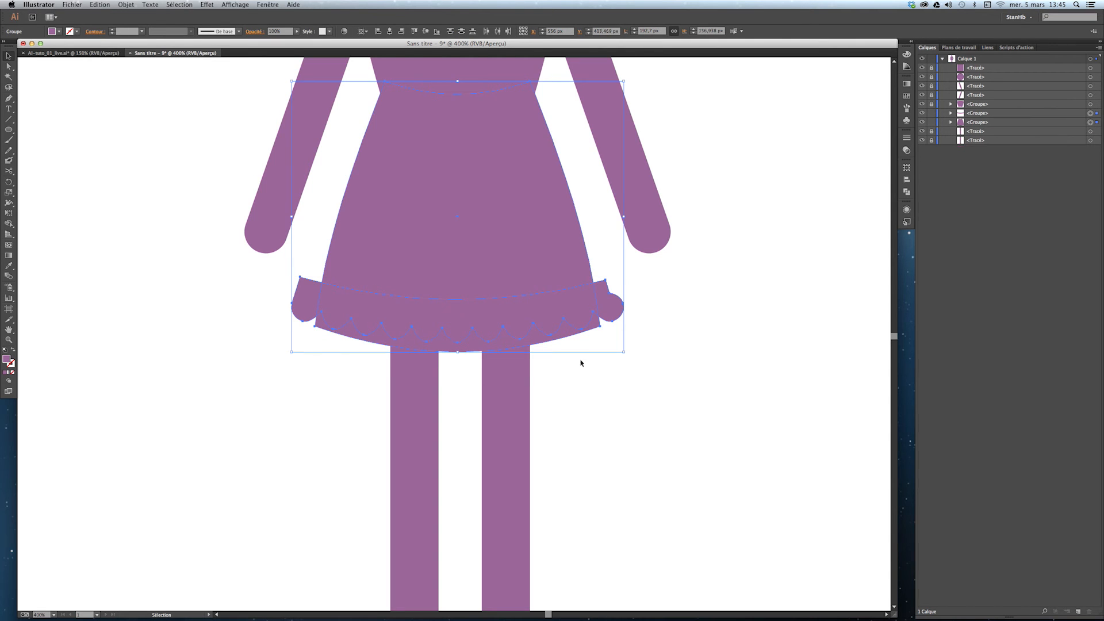
click(9, 224)
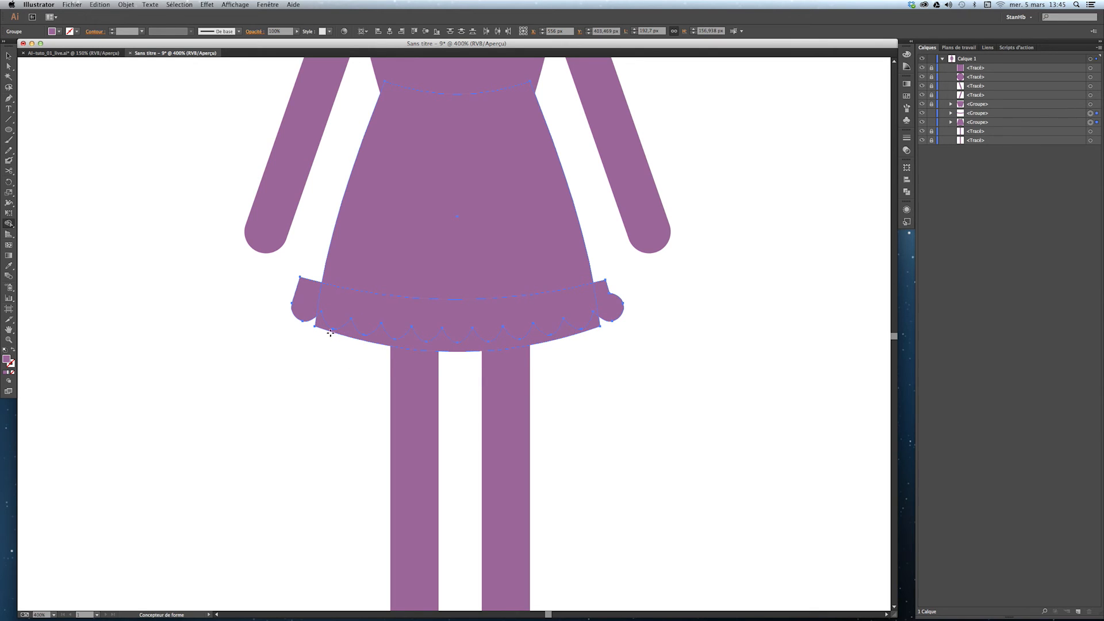
click(303, 306)
click(610, 304)
Hide the two separated end pieces inside the band's group and expand the skirt group's contents in the layer list
click(951, 113)
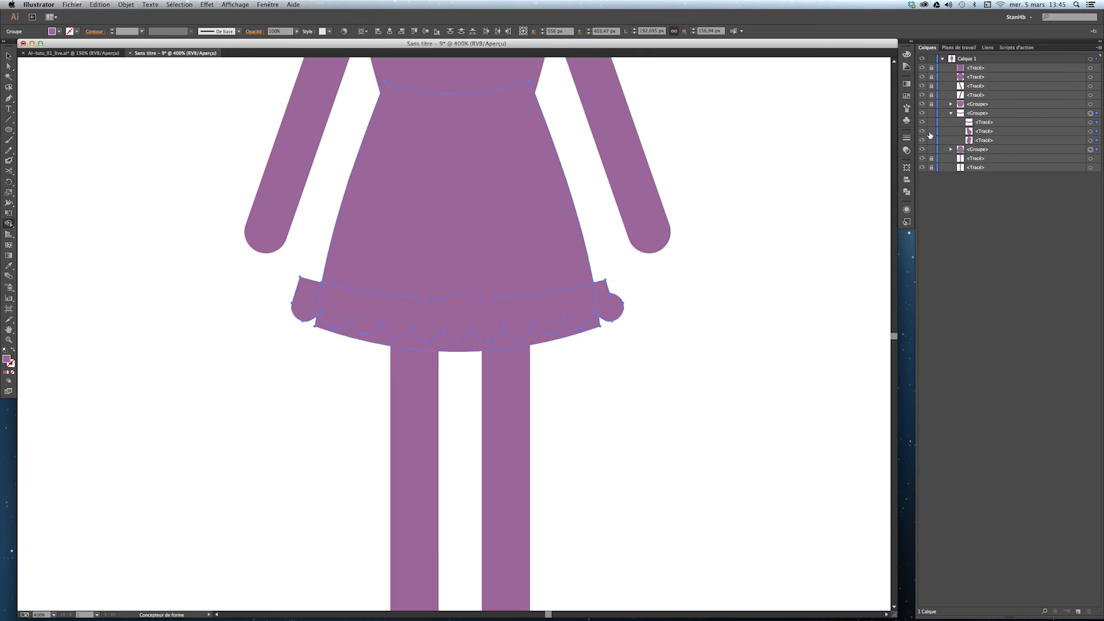
click(922, 131)
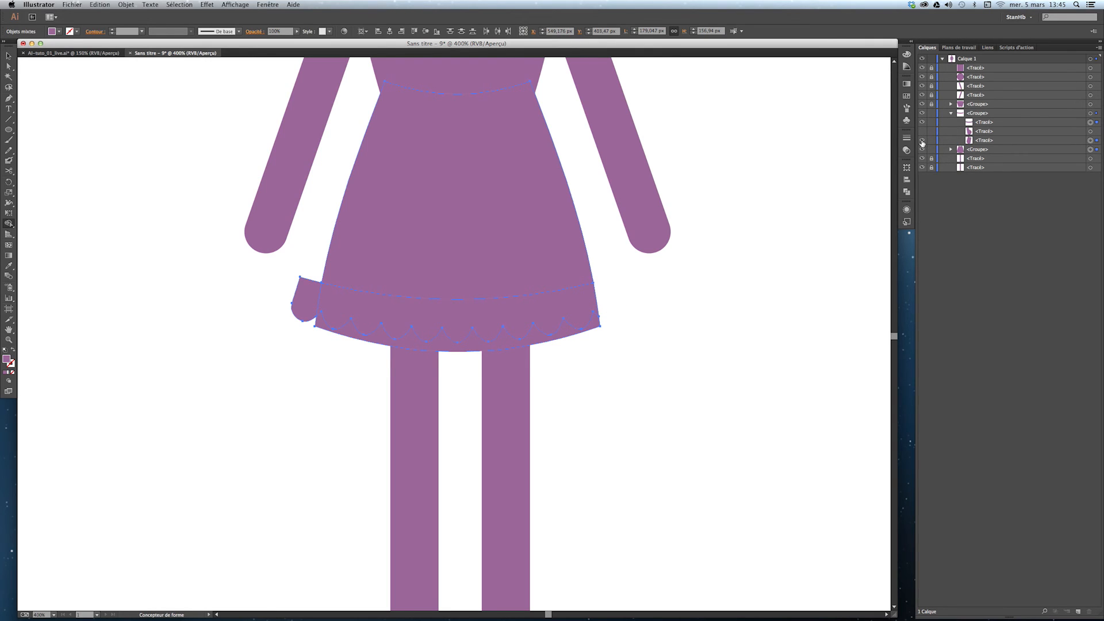
click(922, 141)
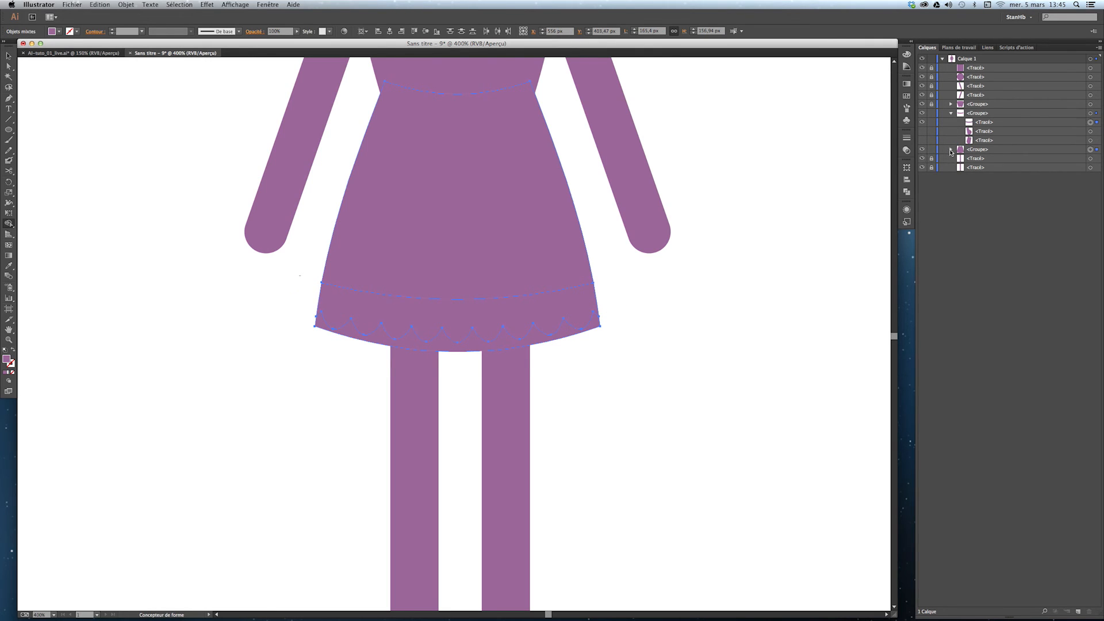
click(951, 149)
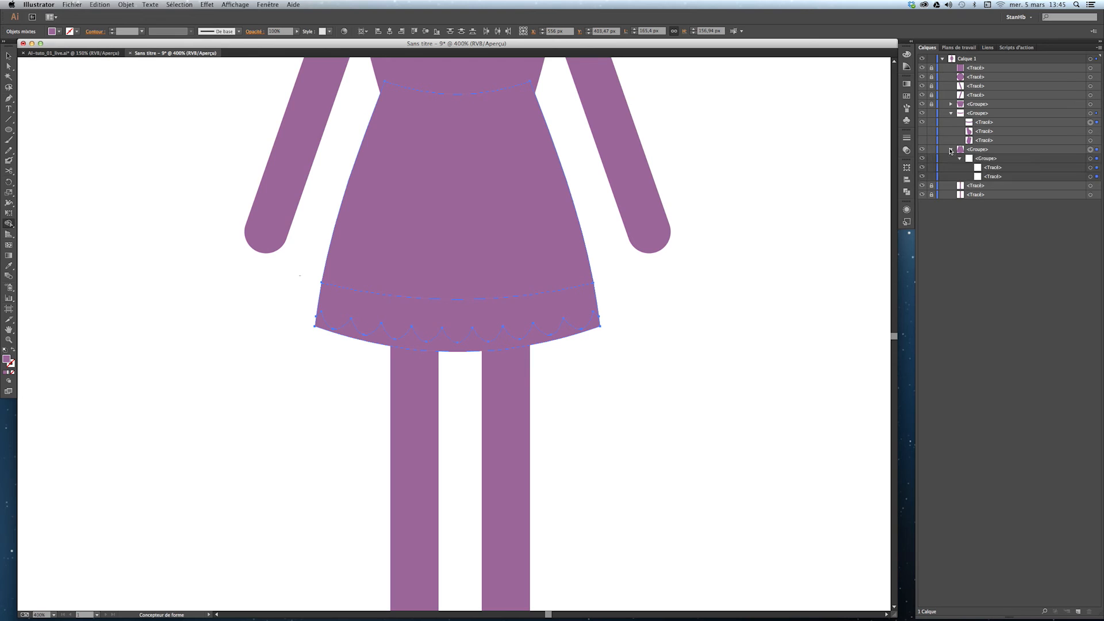
Hide the leftover hem piece inside the skirt's group and delete it so the hem follows the scallops
click(922, 176)
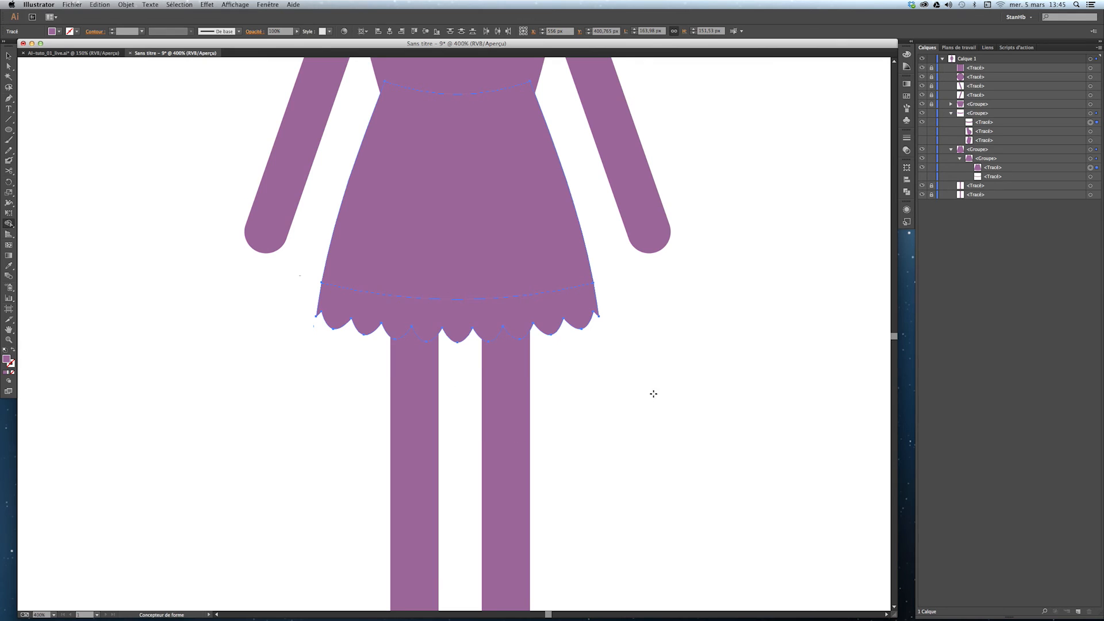
key(v)
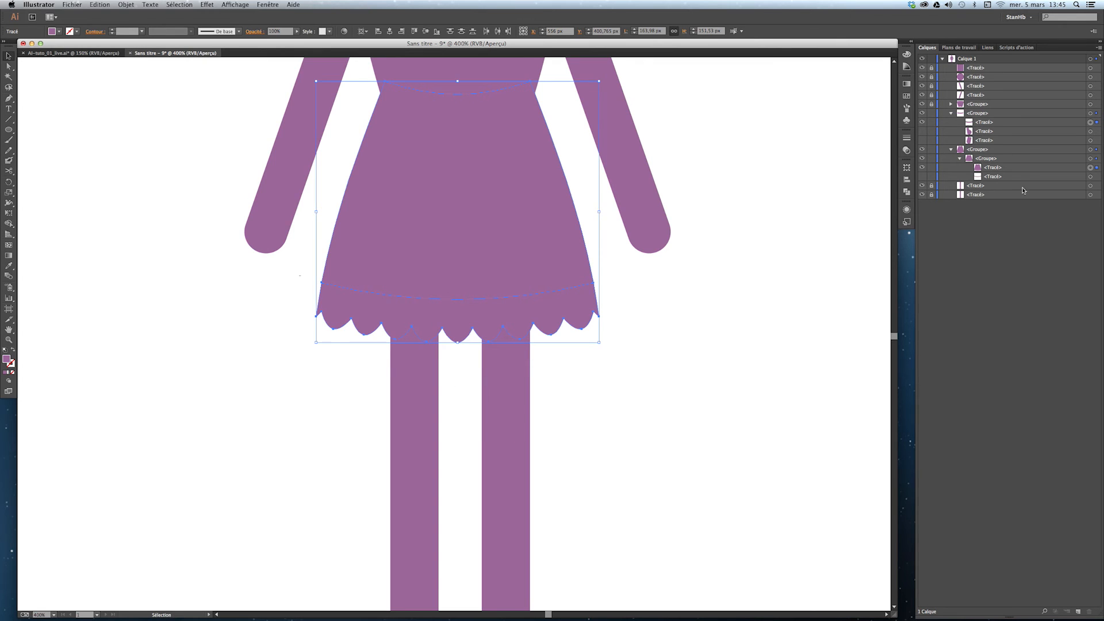
drag(1023, 177, 1086, 599)
Delete the two hidden end pieces from the band's group, collapse both groups in the layer list and deselect everything
click(1031, 132)
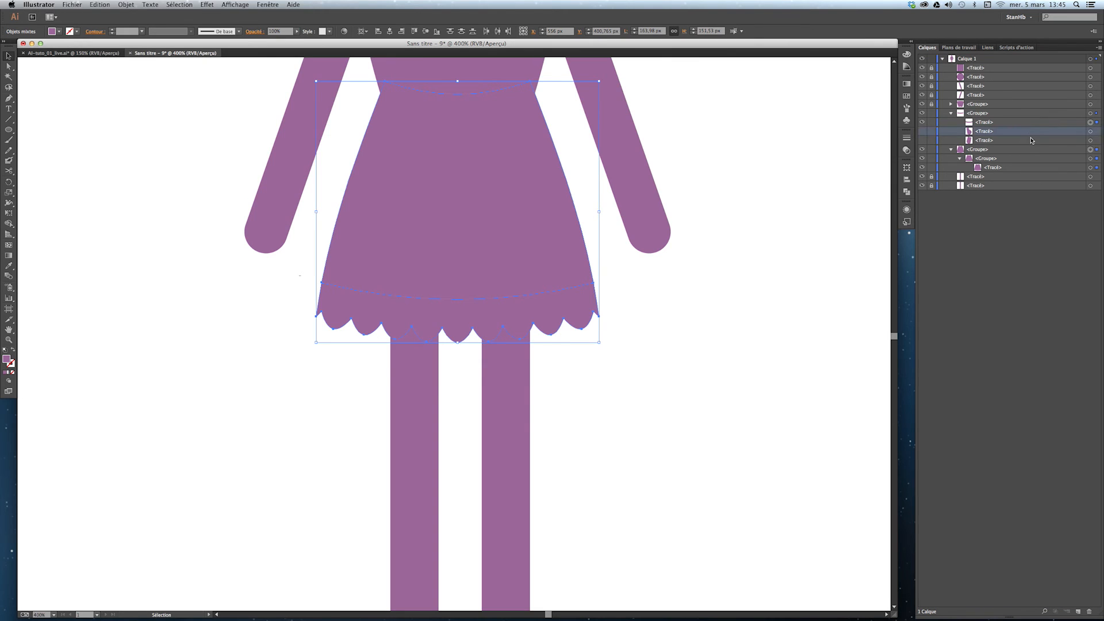
shift+click(1032, 141)
drag(1032, 143, 1084, 598)
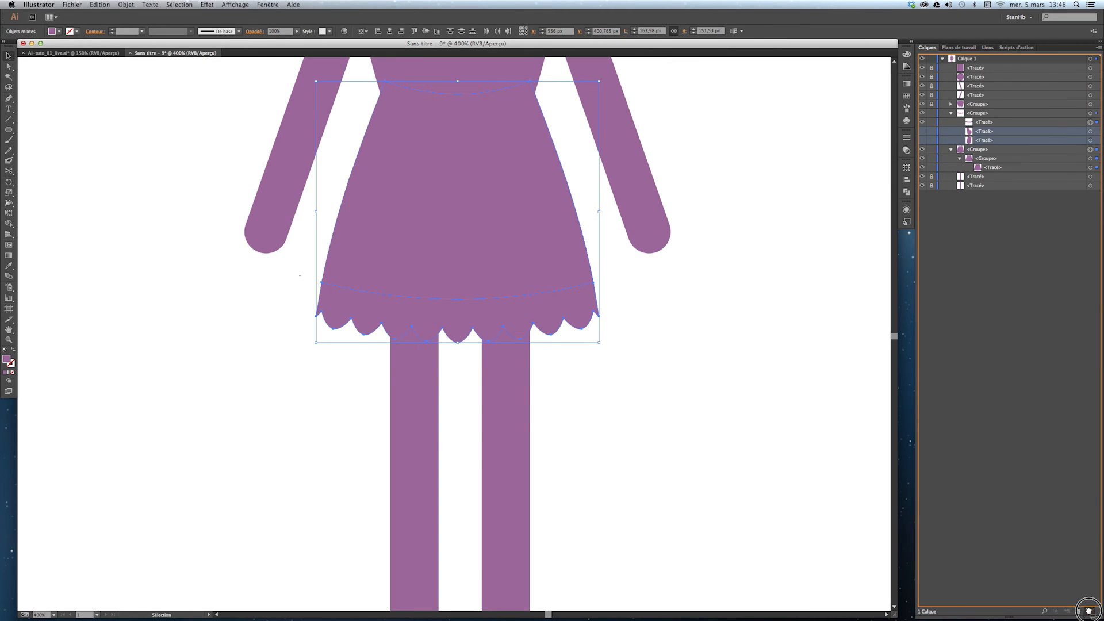
click(951, 113)
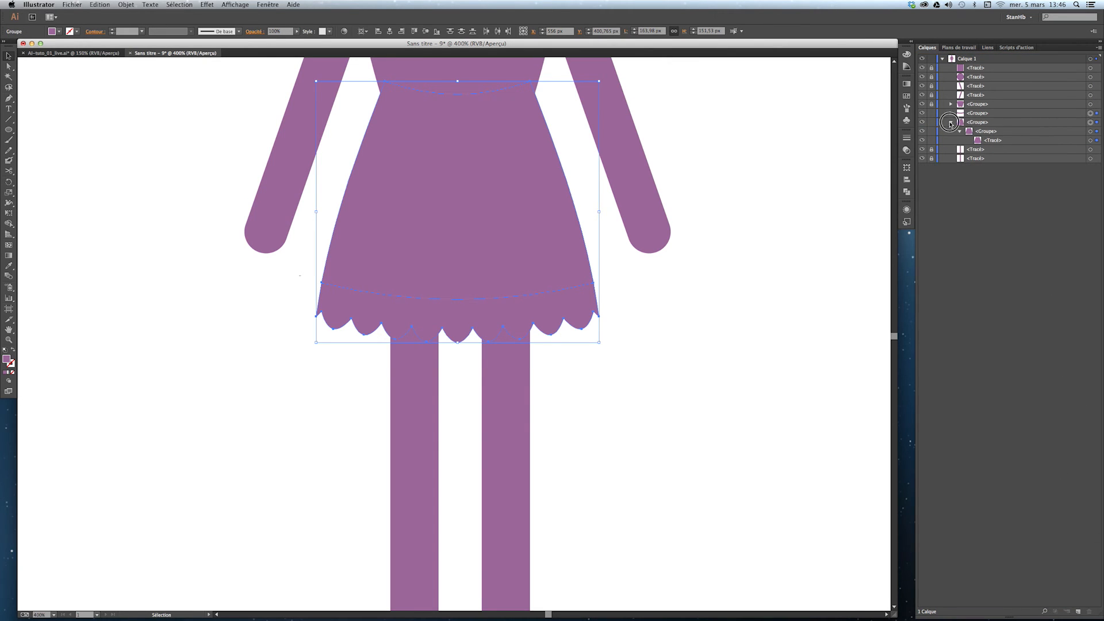
click(951, 123)
key(super+0)
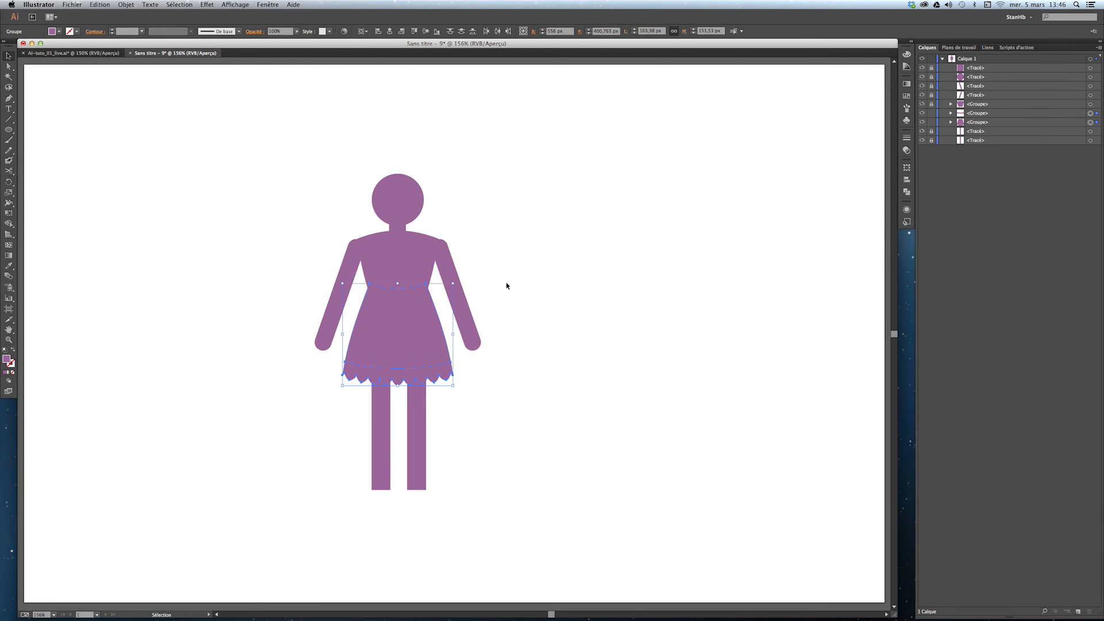
click(536, 317)
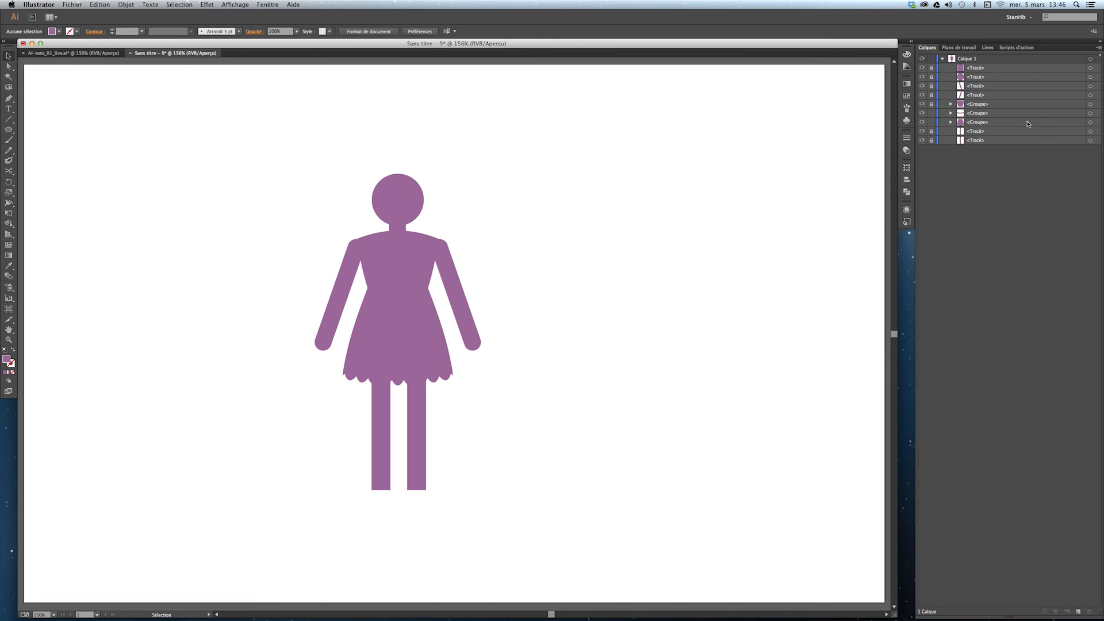
Change the scalloped band's fill to a lighter, less saturated mauve, #c09dc1, and deselect it
click(1090, 113)
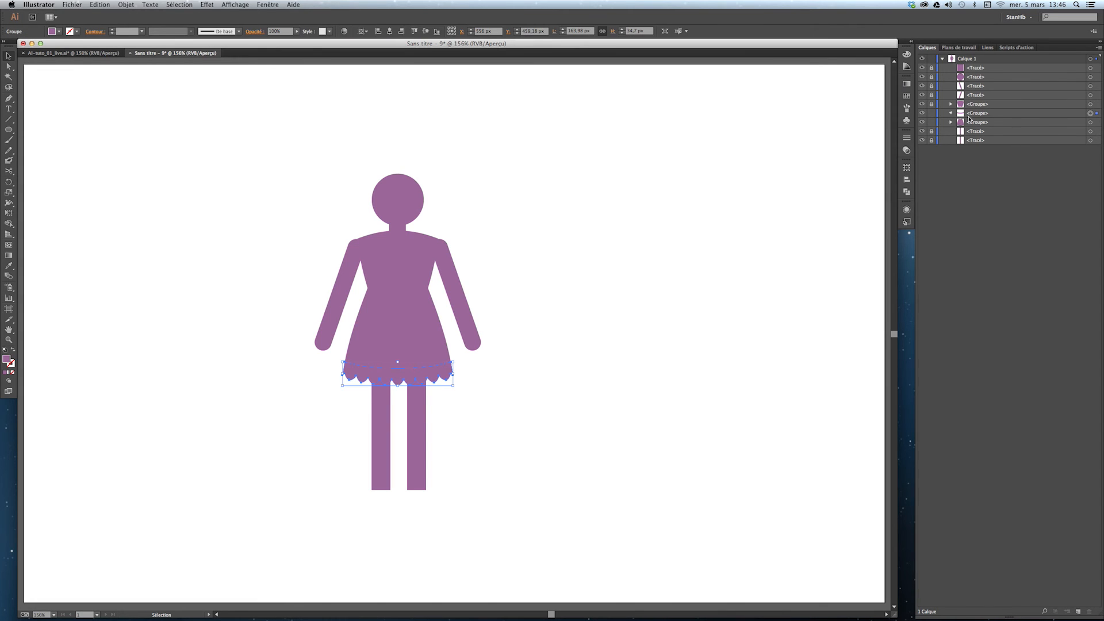
click(1020, 121)
click(1091, 123)
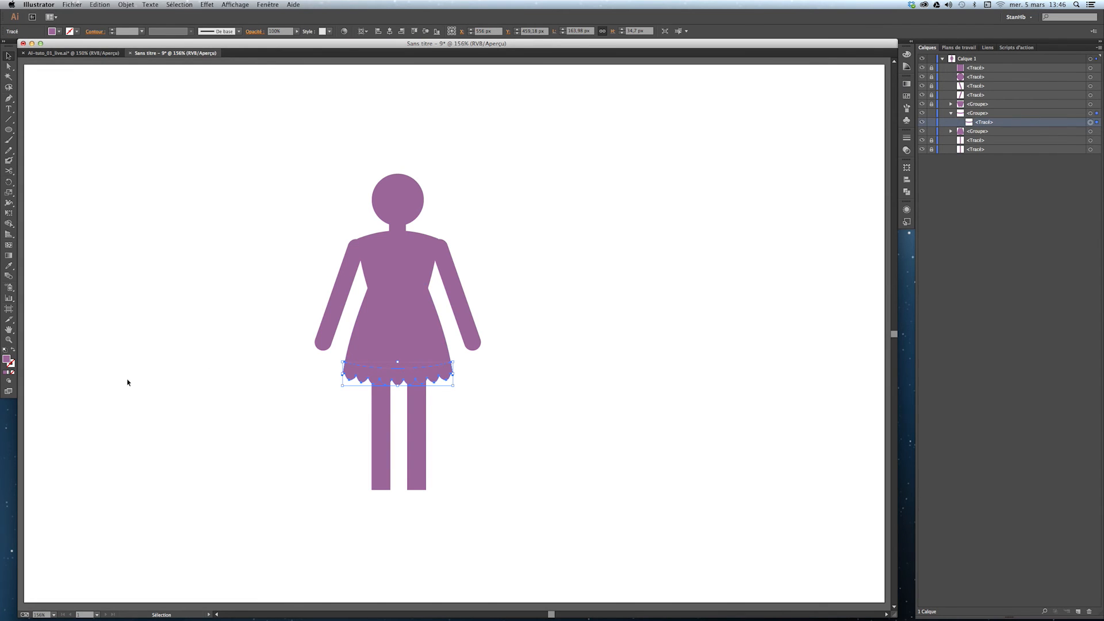
double_click(11, 360)
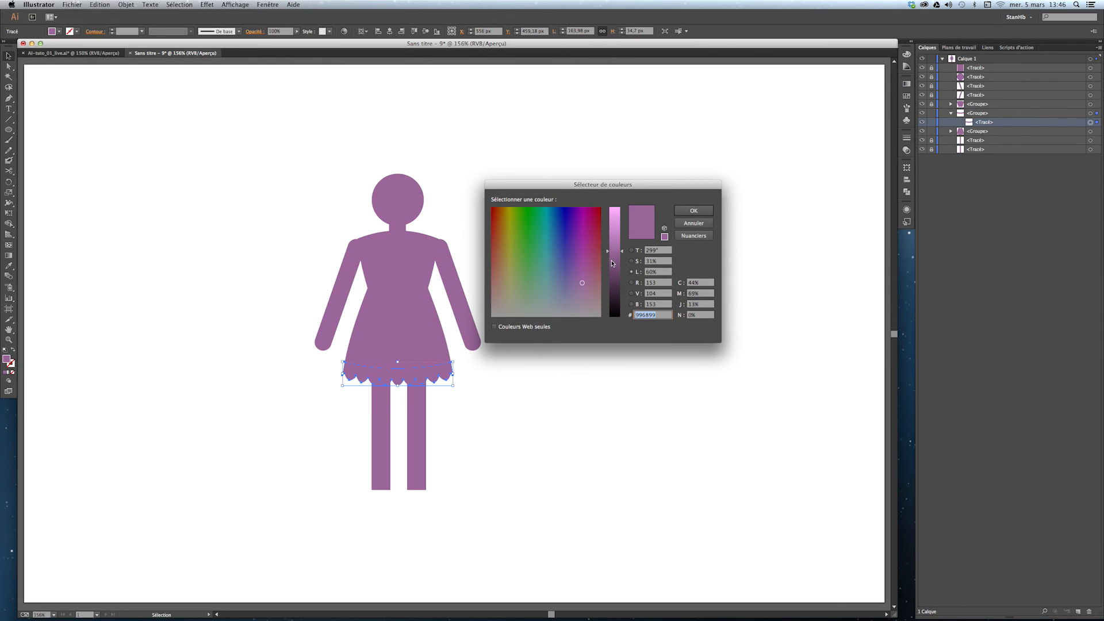
click(631, 261)
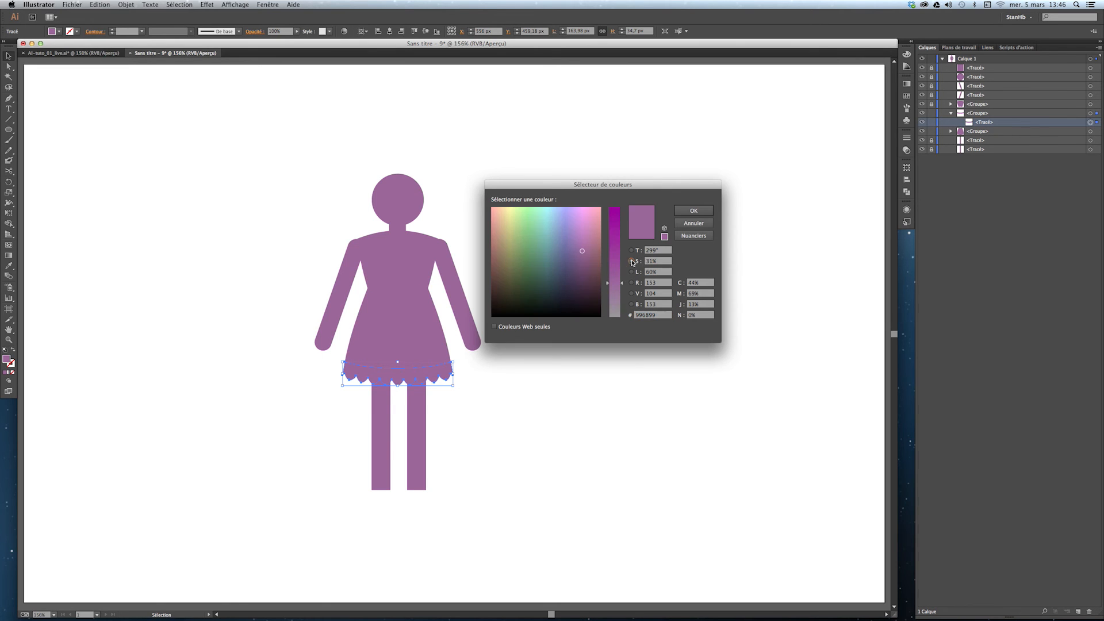
click(623, 289)
drag(622, 289, 622, 295)
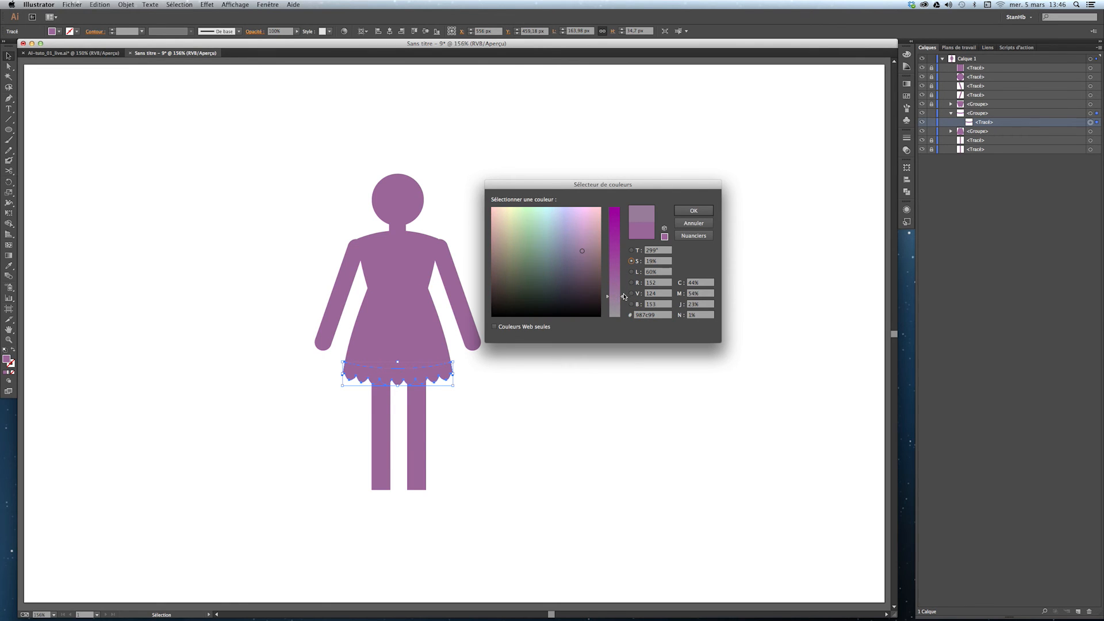
click(631, 272)
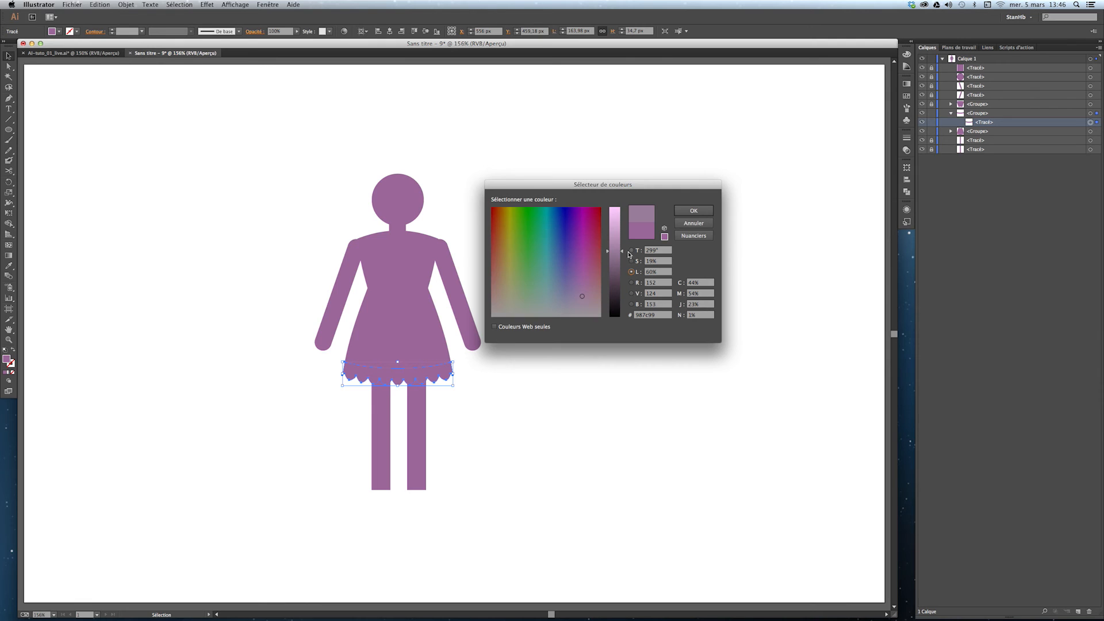
click(622, 253)
drag(622, 253, 625, 233)
click(693, 211)
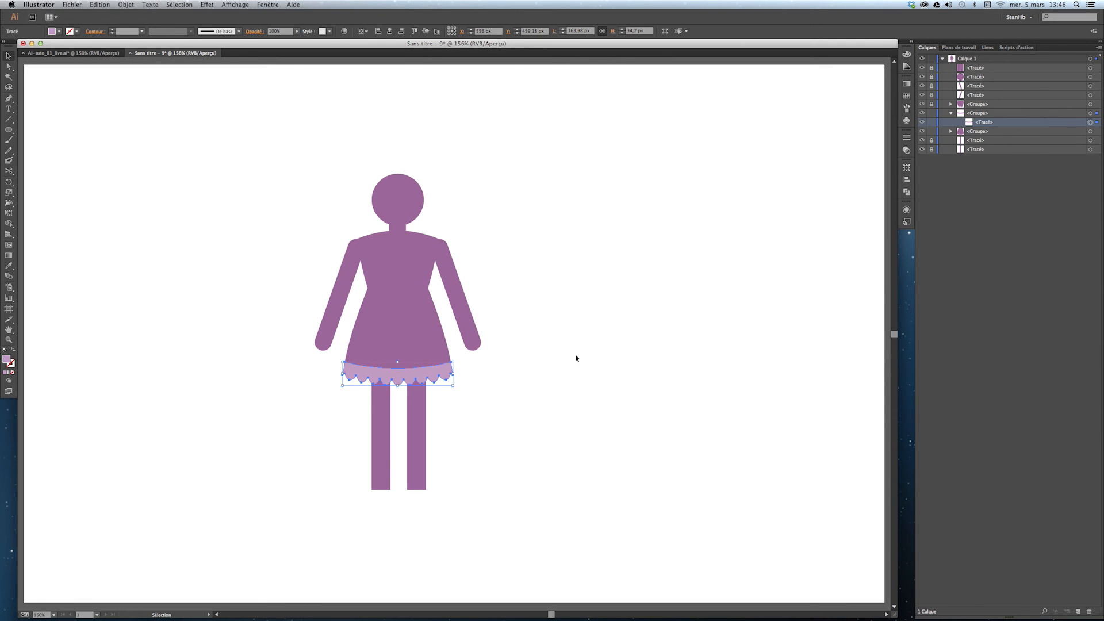
click(594, 352)
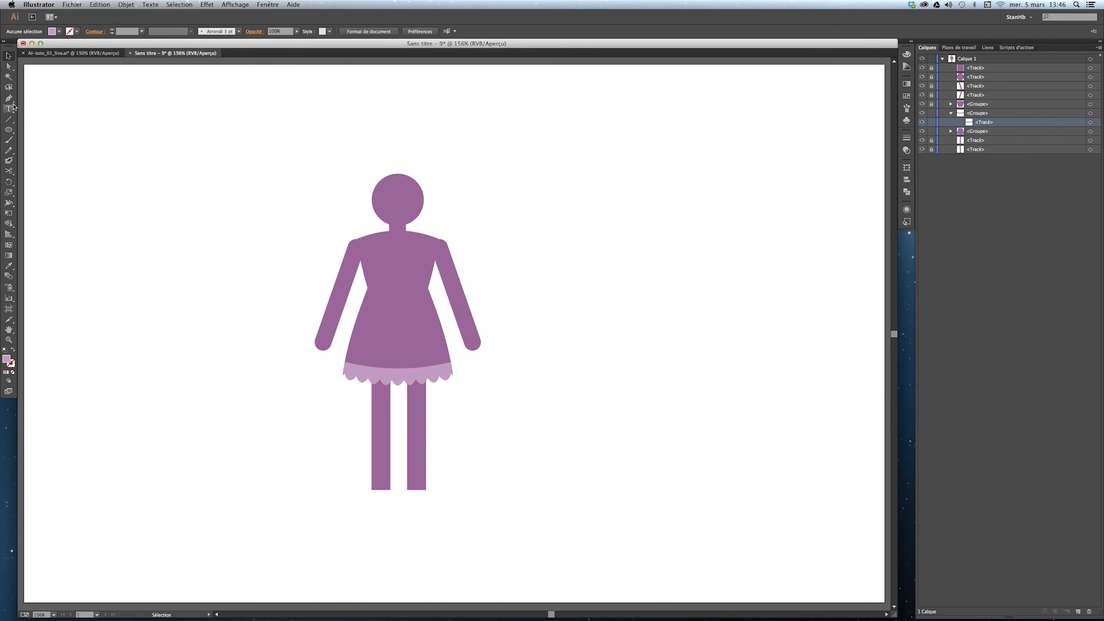
With the Pen tool, start a loose straight-sided outline above the head, running around the left arm and hand to below the skirt
drag(9, 98, 31, 100)
click(386, 158)
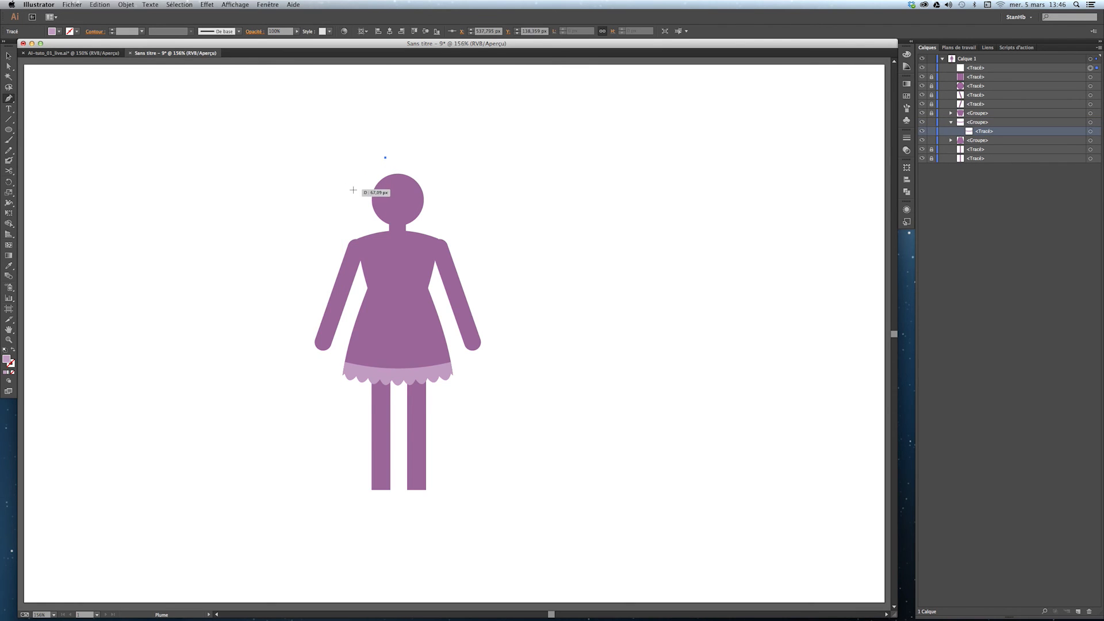
click(354, 187)
click(357, 219)
click(334, 238)
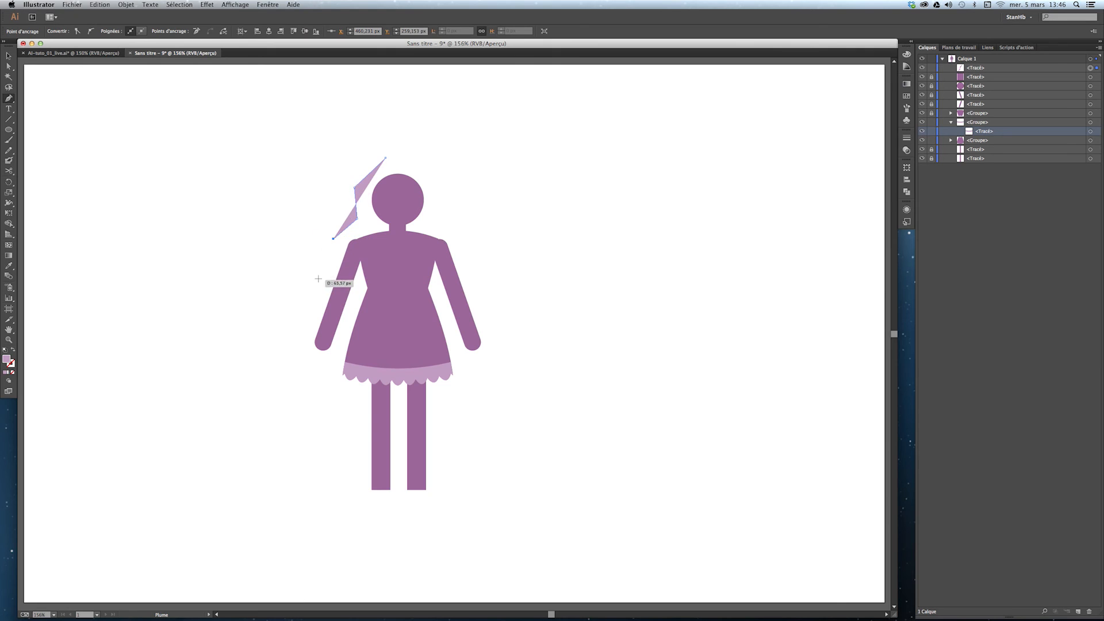
click(312, 312)
click(300, 348)
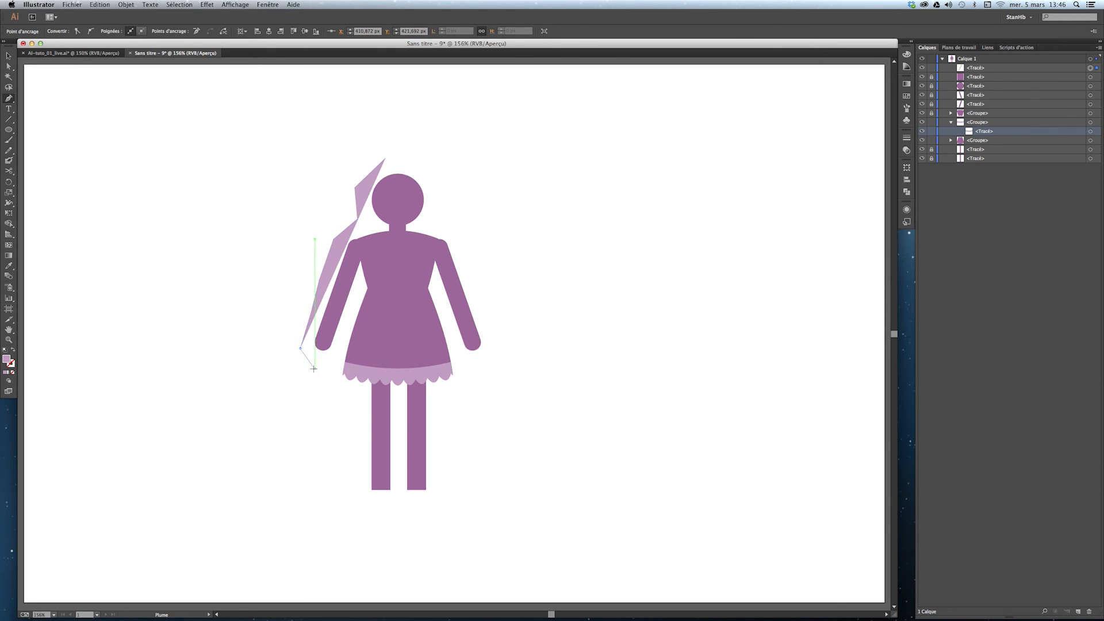
click(315, 368)
click(334, 362)
click(339, 386)
click(354, 408)
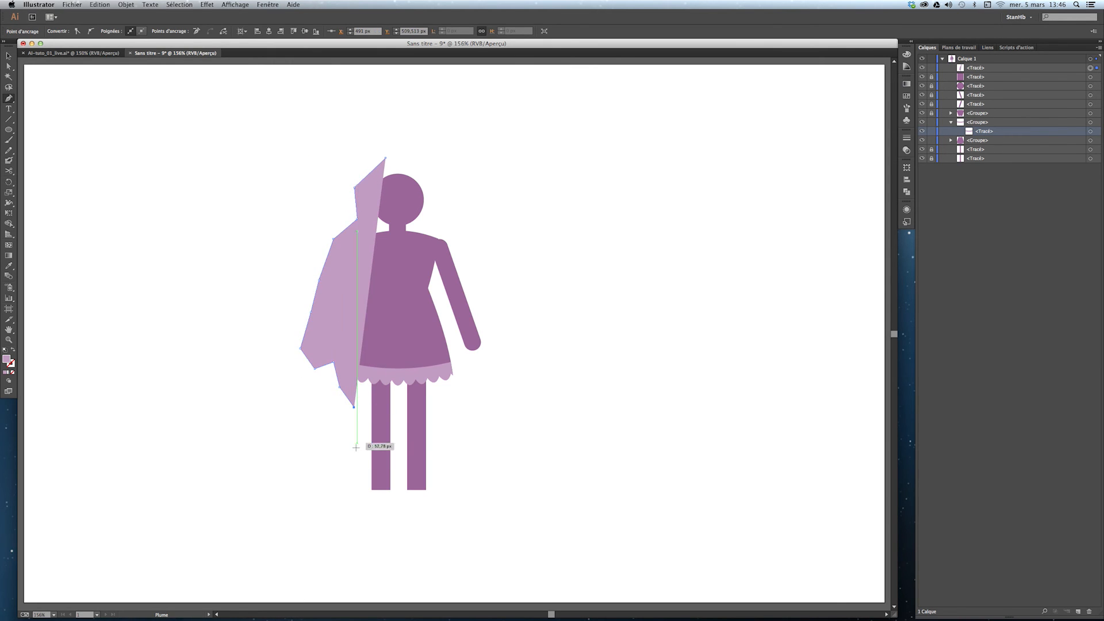
Continue the pen outline down the left leg and around both feet, with a small notch between them
click(355, 449)
click(354, 493)
click(372, 512)
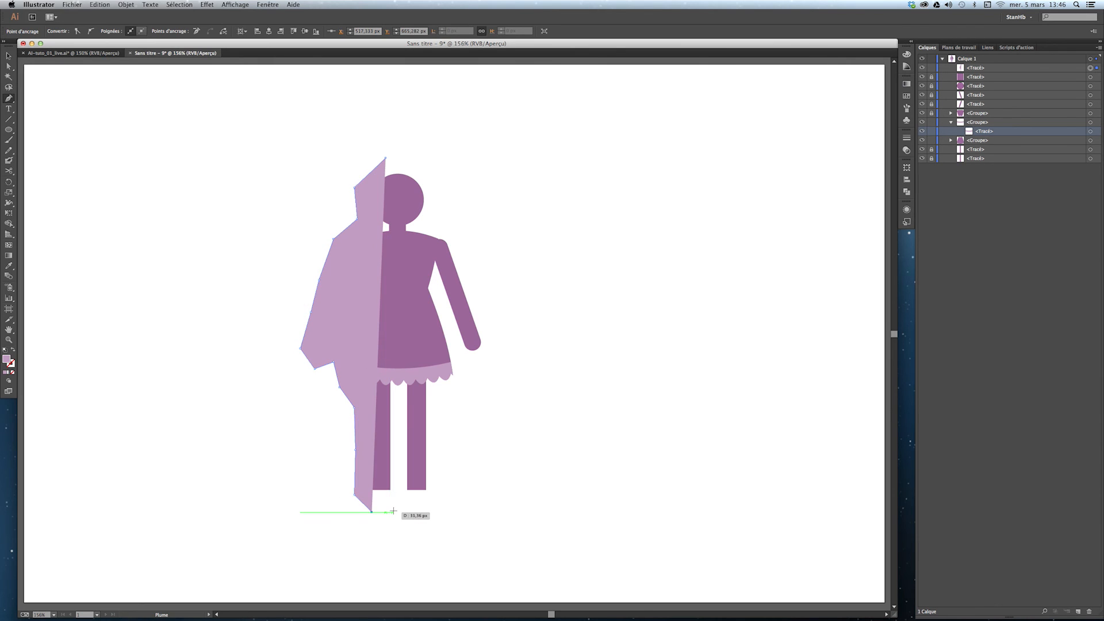
click(392, 512)
click(399, 500)
click(413, 512)
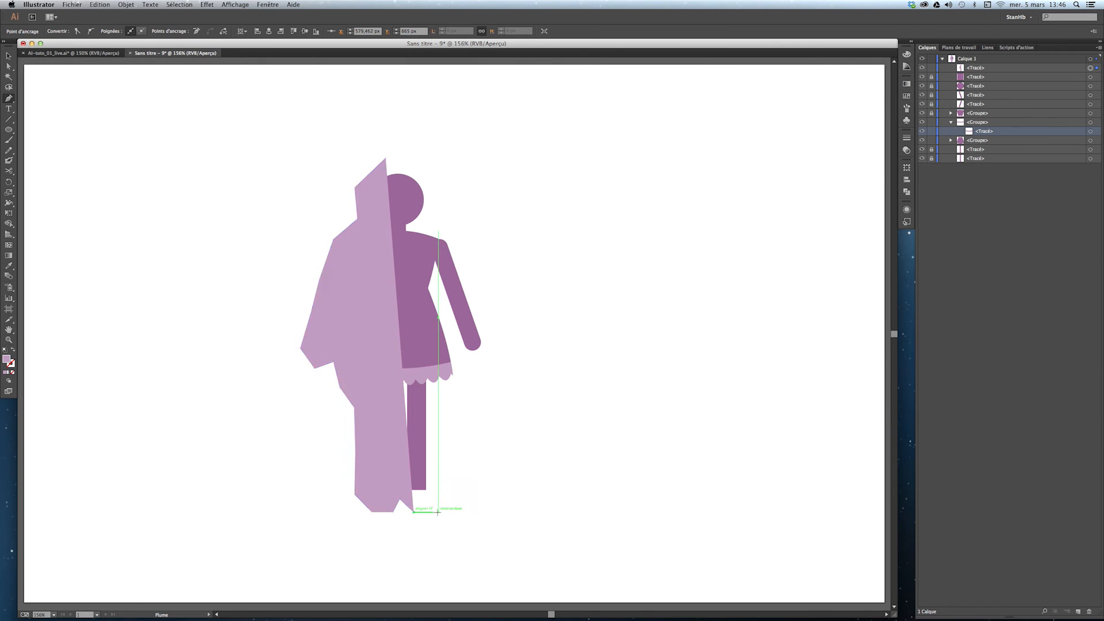
click(439, 512)
click(449, 496)
Continue the pen outline up the right leg, past the skirt, around the right hand and up the outside of the arm
click(442, 411)
click(456, 390)
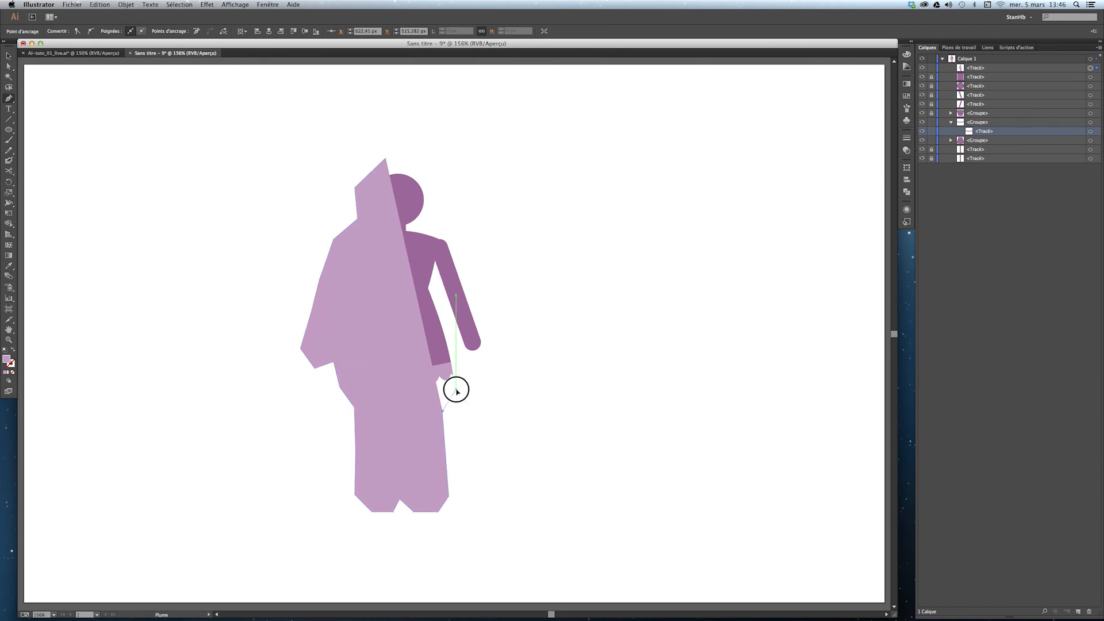
click(466, 364)
click(481, 374)
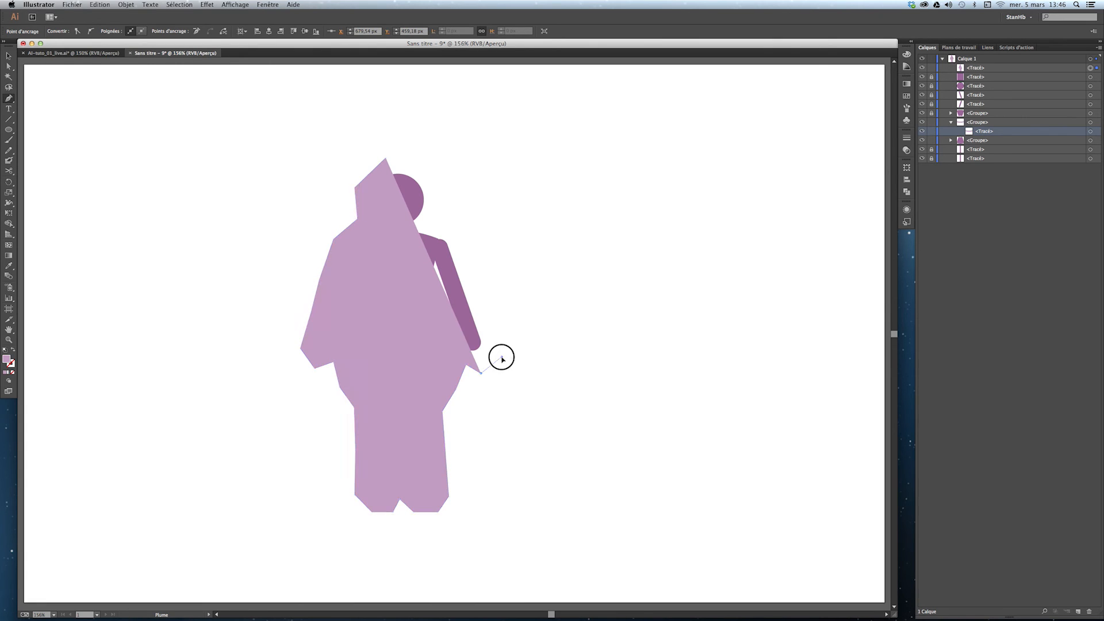
click(501, 356)
click(493, 314)
click(470, 265)
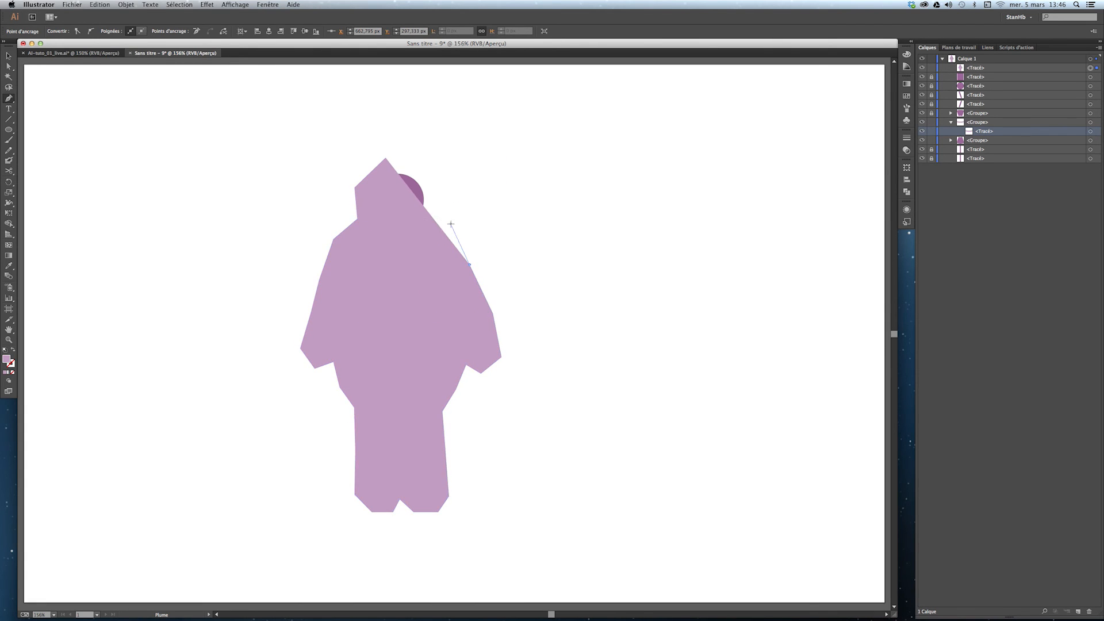
Continue the pen outline around the right shoulder and head, and close it at its starting point
click(450, 224)
click(428, 219)
click(445, 184)
click(429, 163)
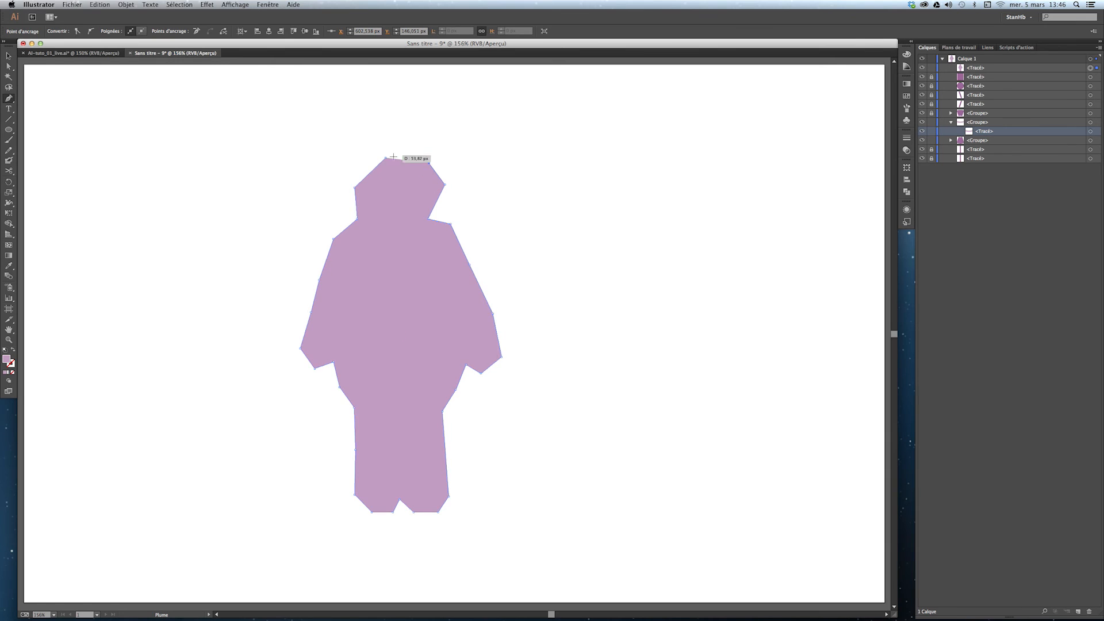
click(386, 157)
key(v)
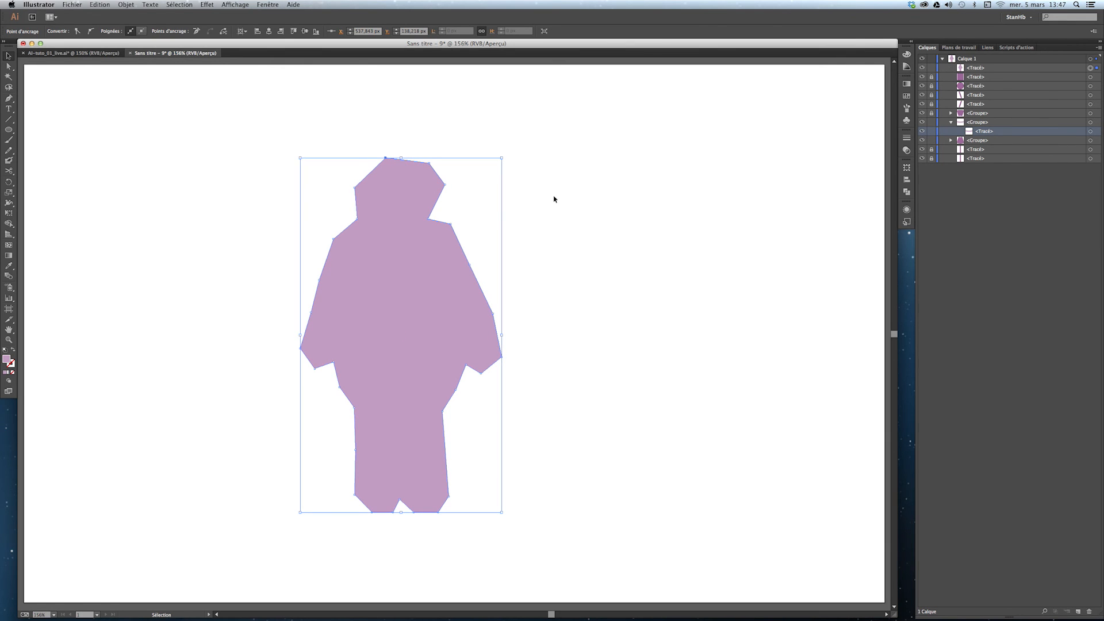
Send the new outline shape to the bottom of the layer stack, collapse the band's group, and lock the band and skirt groups
drag(1008, 70, 1003, 161)
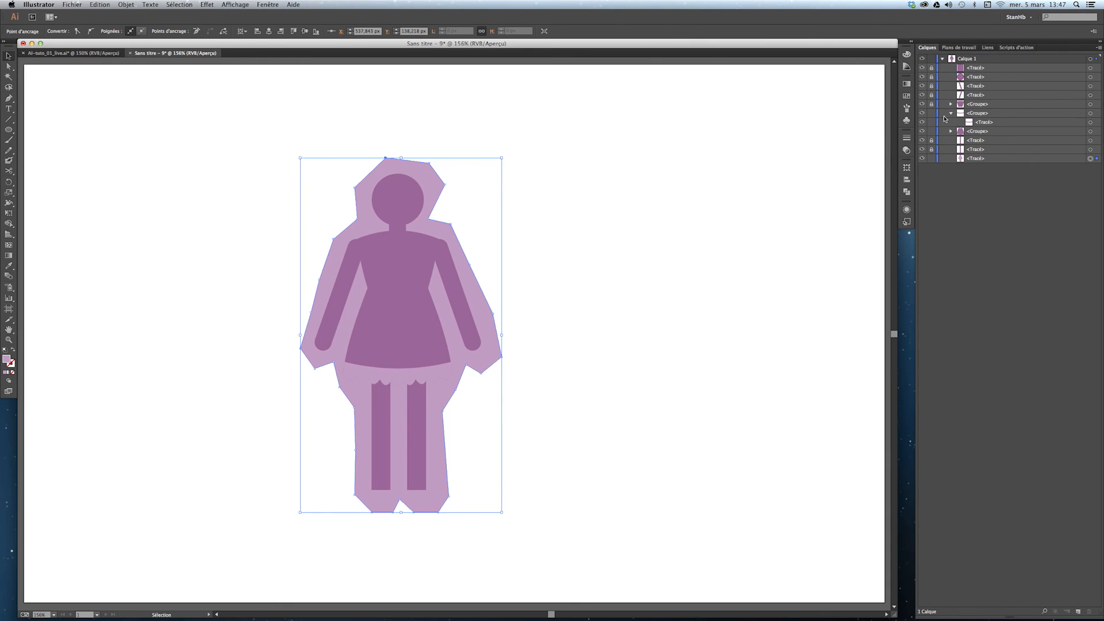
click(950, 112)
drag(931, 113, 933, 122)
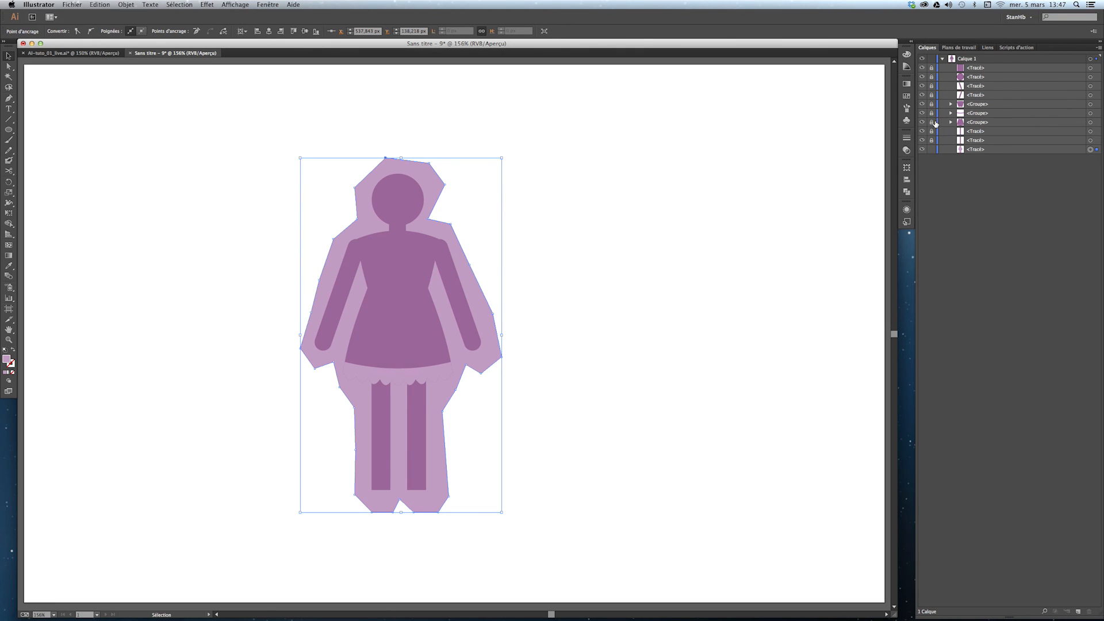
Change the background outline's fill to a light beige by setting the hue to 39° and raising the brightness
click(984, 149)
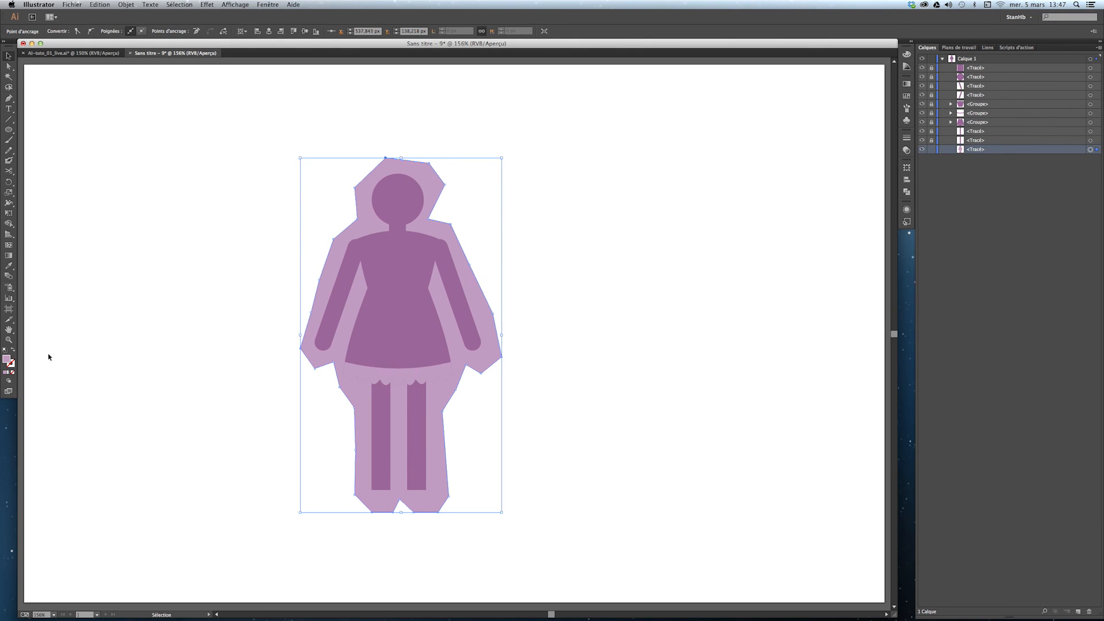
double_click(8, 360)
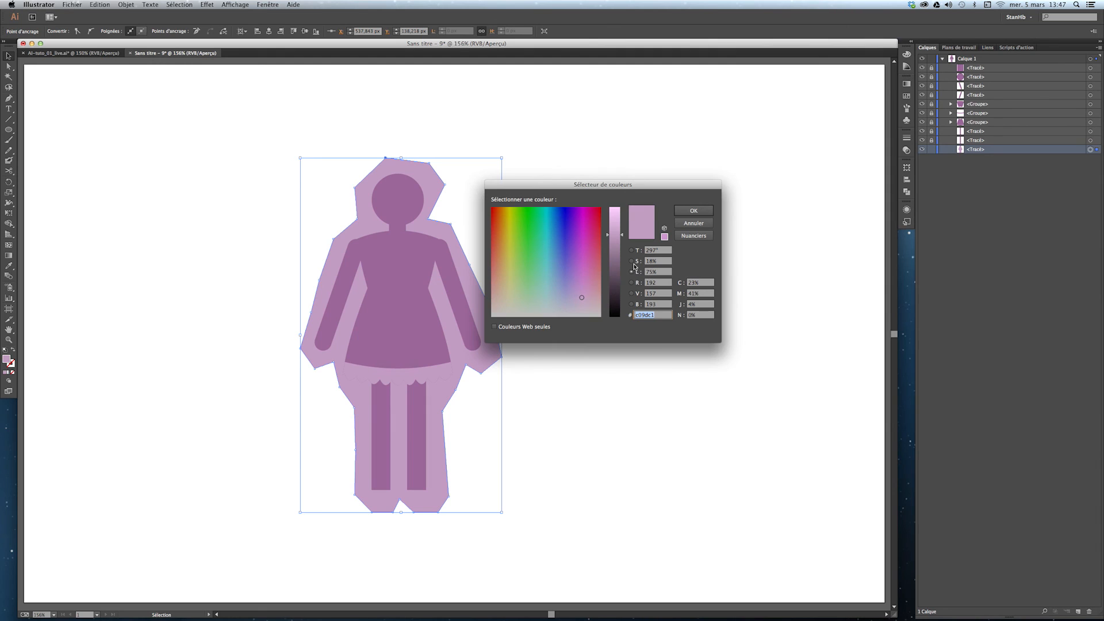
click(632, 251)
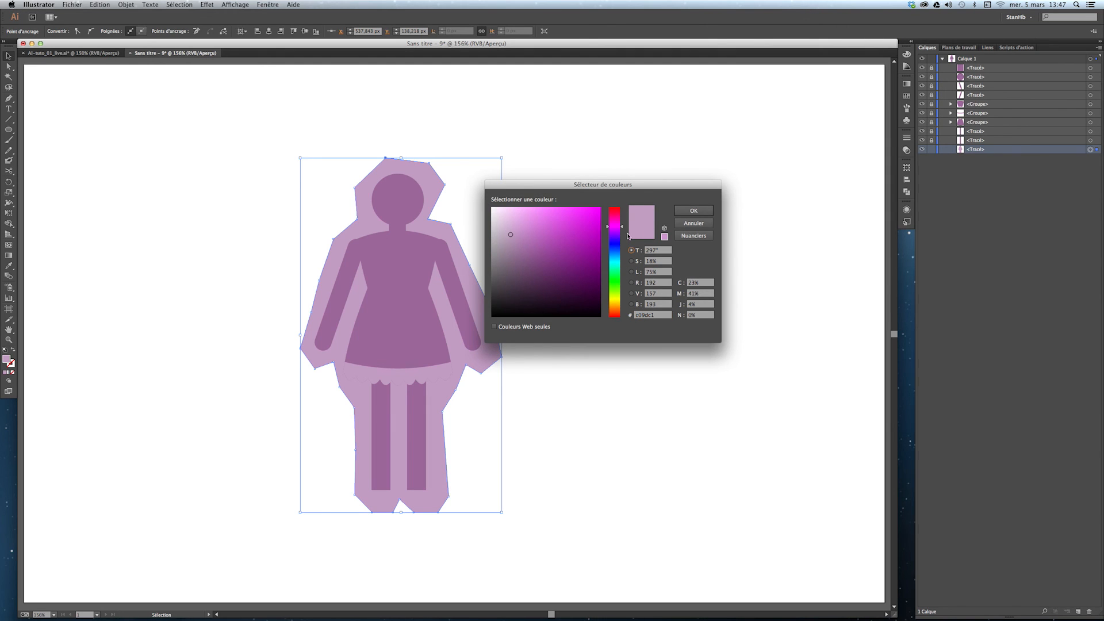
drag(624, 230, 621, 305)
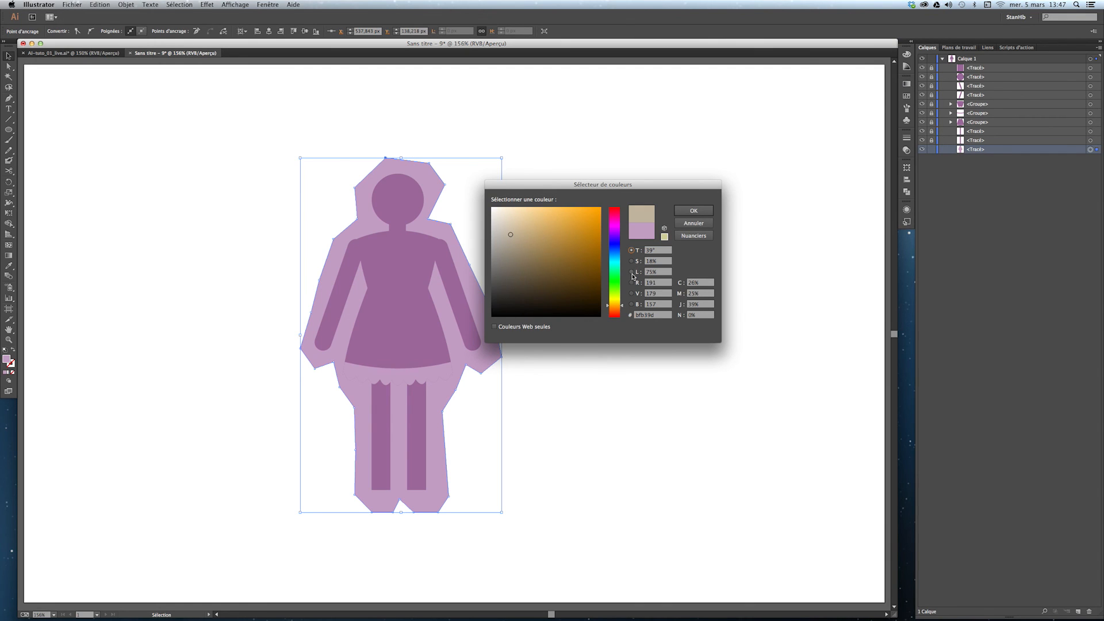
click(631, 272)
drag(625, 237, 620, 211)
click(685, 211)
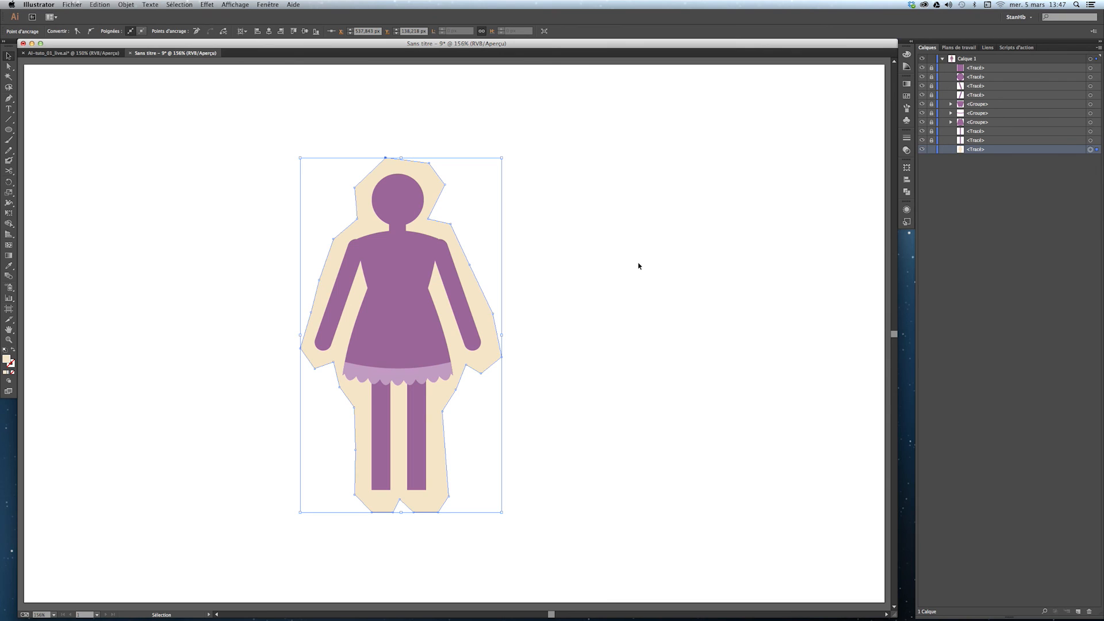
Apply a drop shadow to the beige background outline with Normal mode, 45% opacity, offsets of 21 px in X and 20 px in Y, and 15 px blur
click(208, 5)
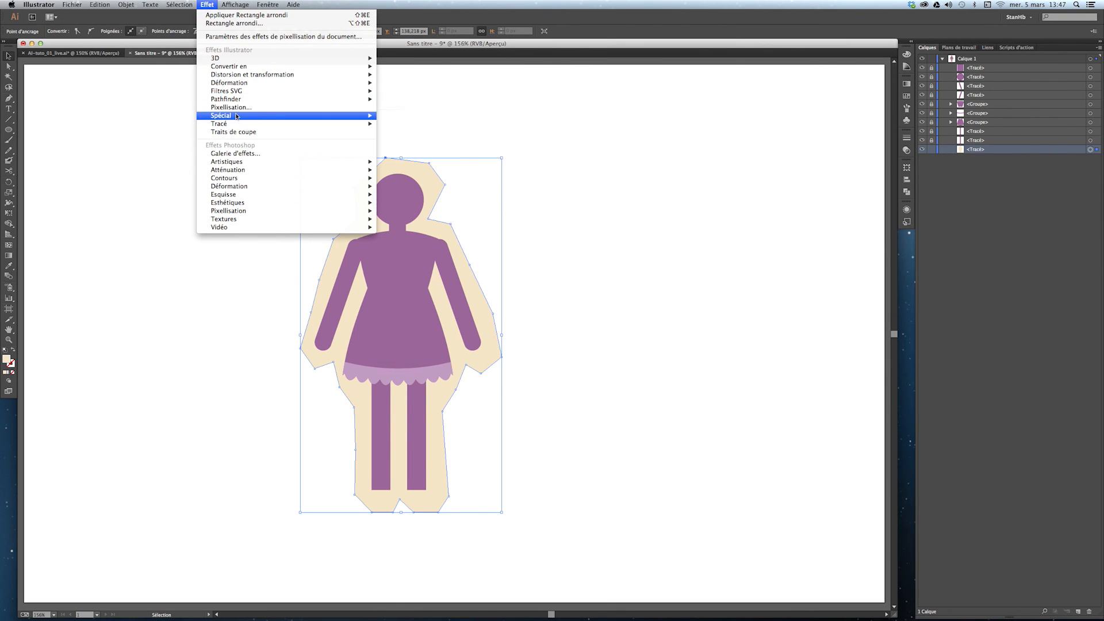
mouse_move(238, 117)
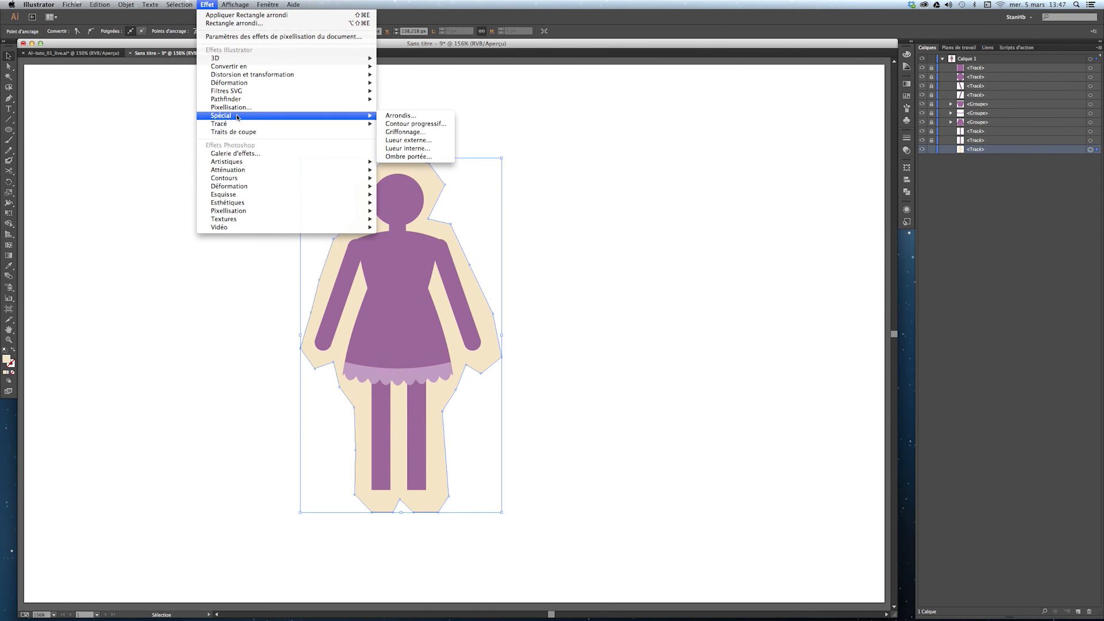
click(415, 157)
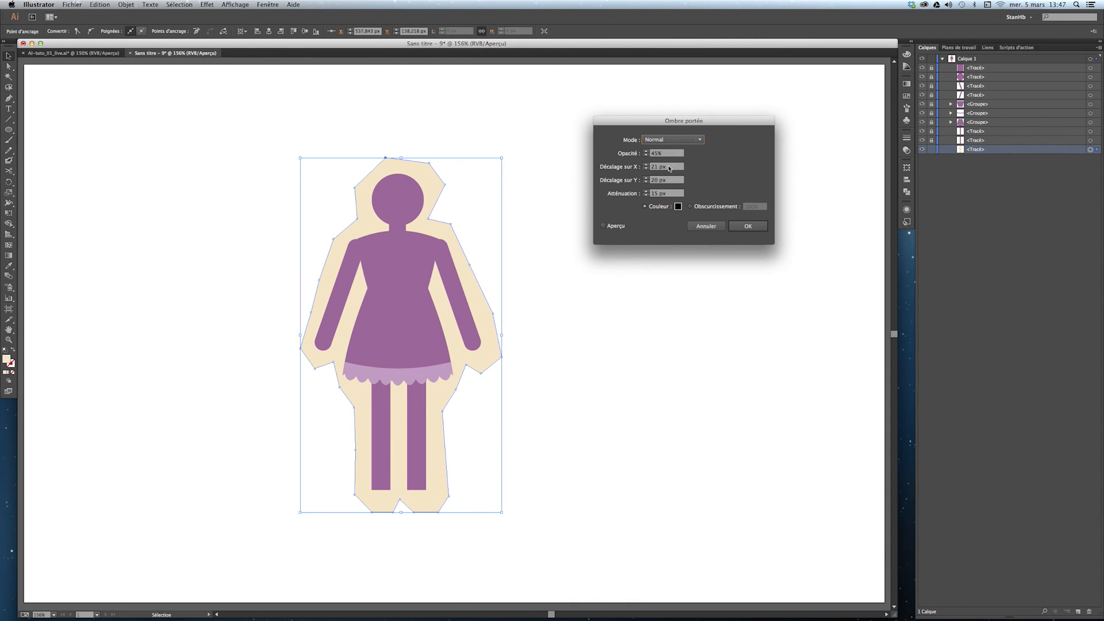
click(605, 227)
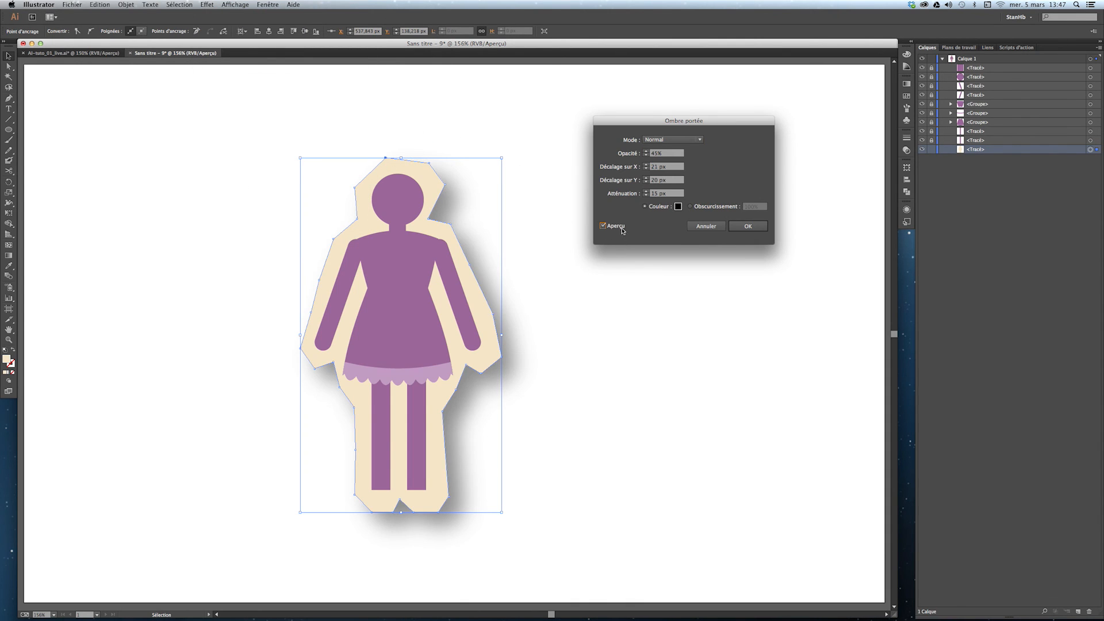
click(737, 229)
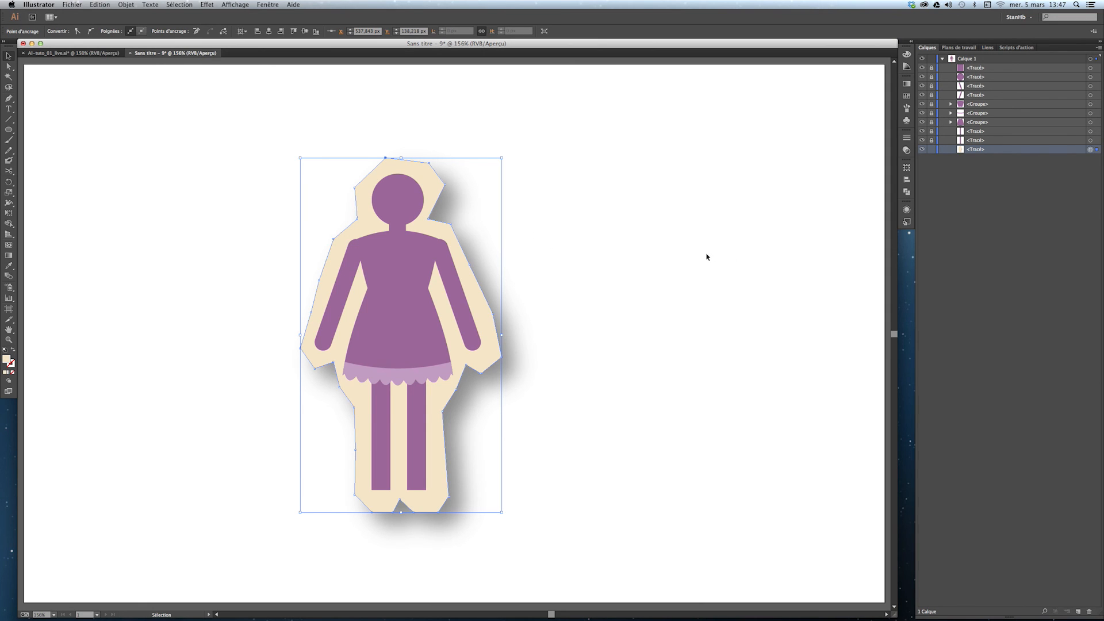
Reshape the background outline around the head's right side by moving its neck and head anchor points for a more even margin
click(13, 67)
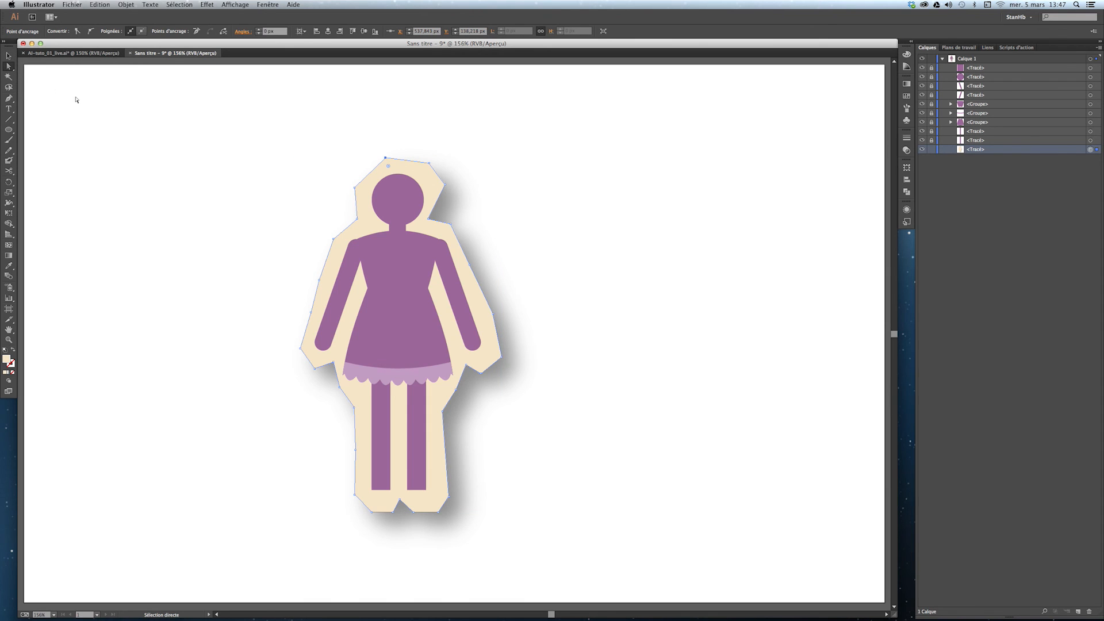
click(428, 219)
drag(428, 223, 438, 217)
drag(444, 185, 424, 167)
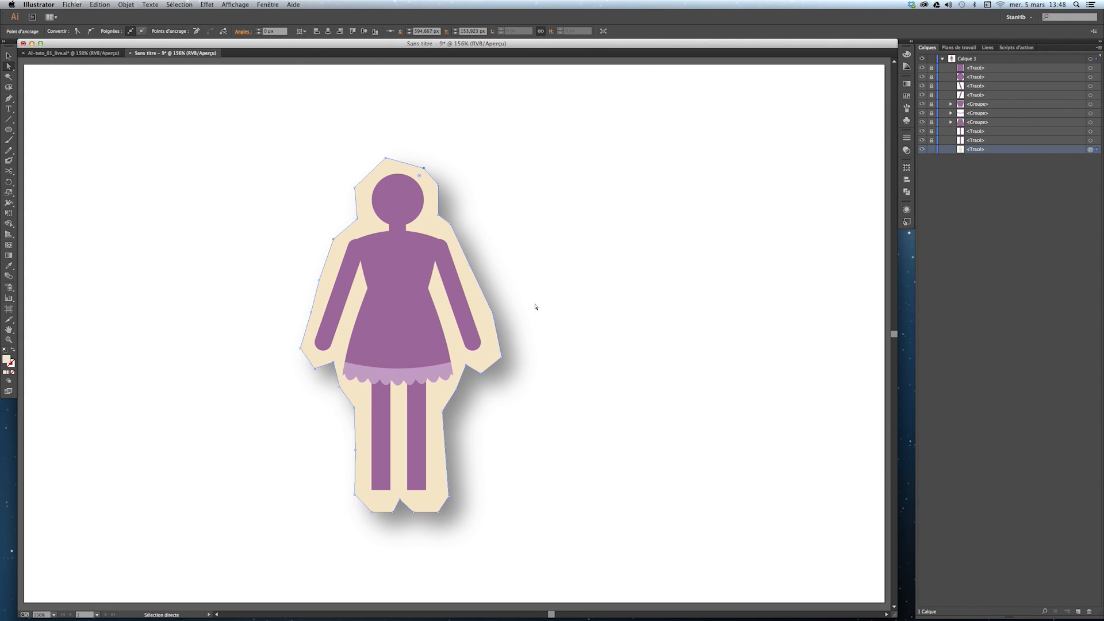
Pull the outline's right-arm anchor point slightly inward, move the hip points outward on both sides, and deselect the outline
click(493, 315)
drag(492, 315, 488, 318)
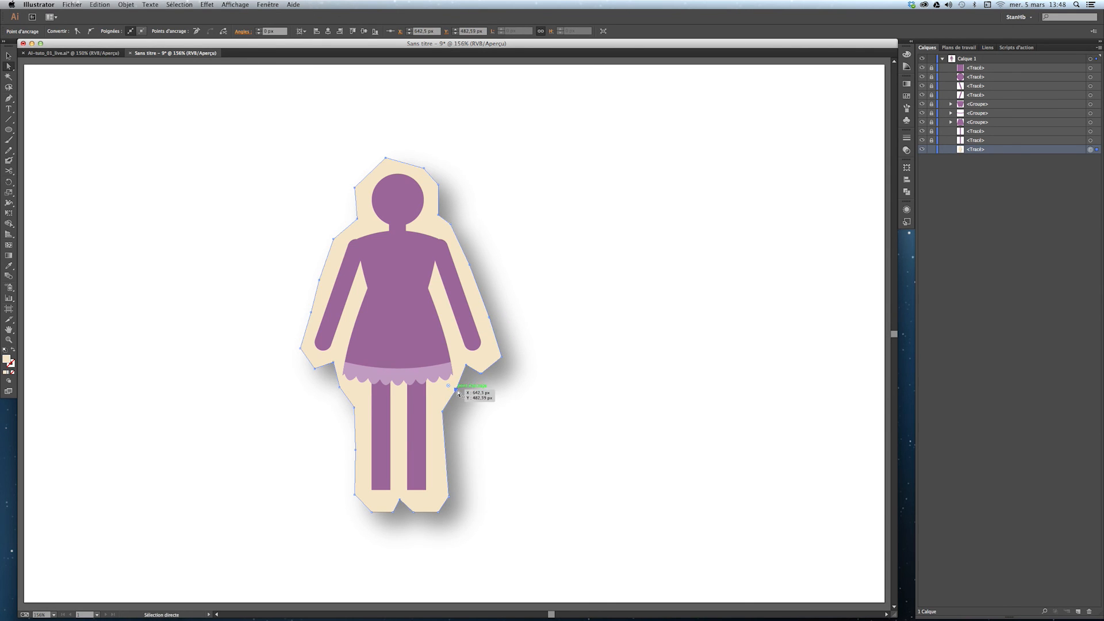
drag(455, 391, 463, 391)
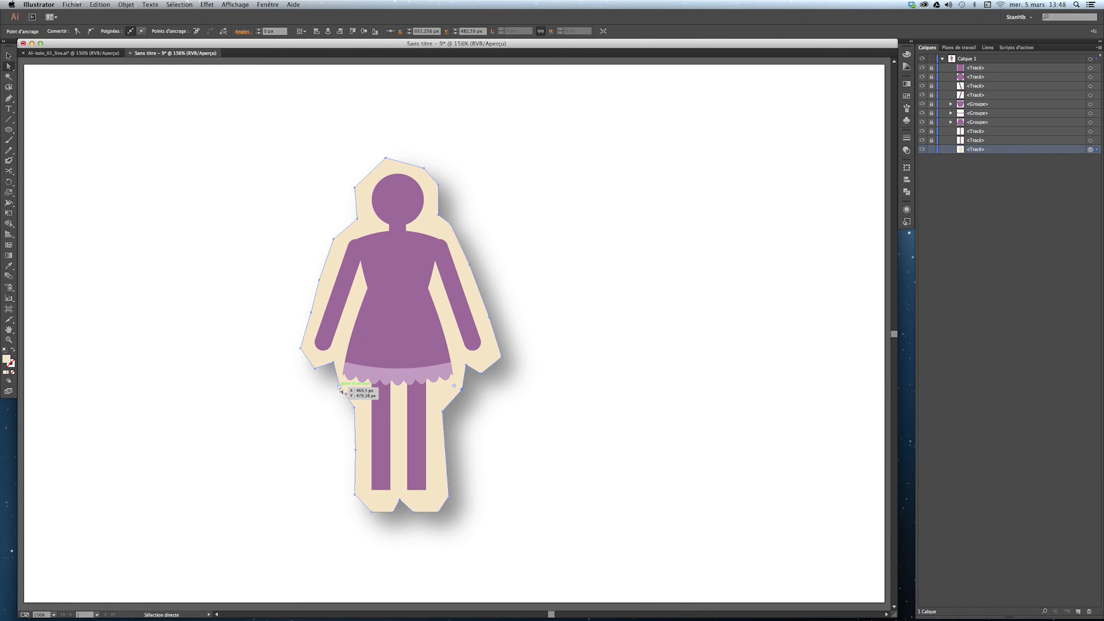
drag(339, 387, 331, 388)
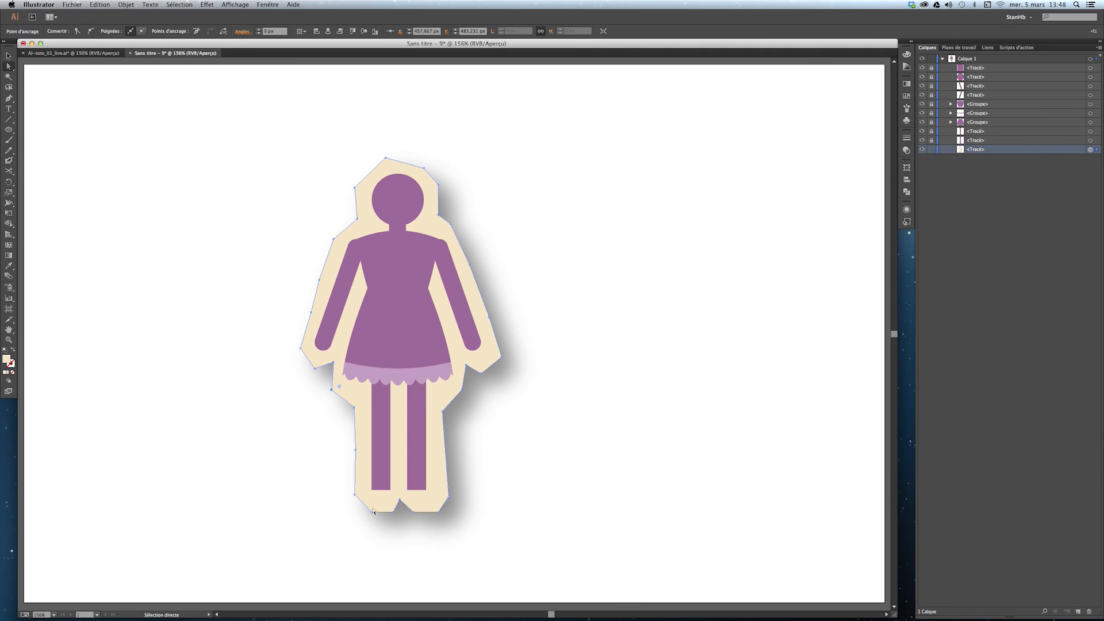
key(v)
click(632, 354)
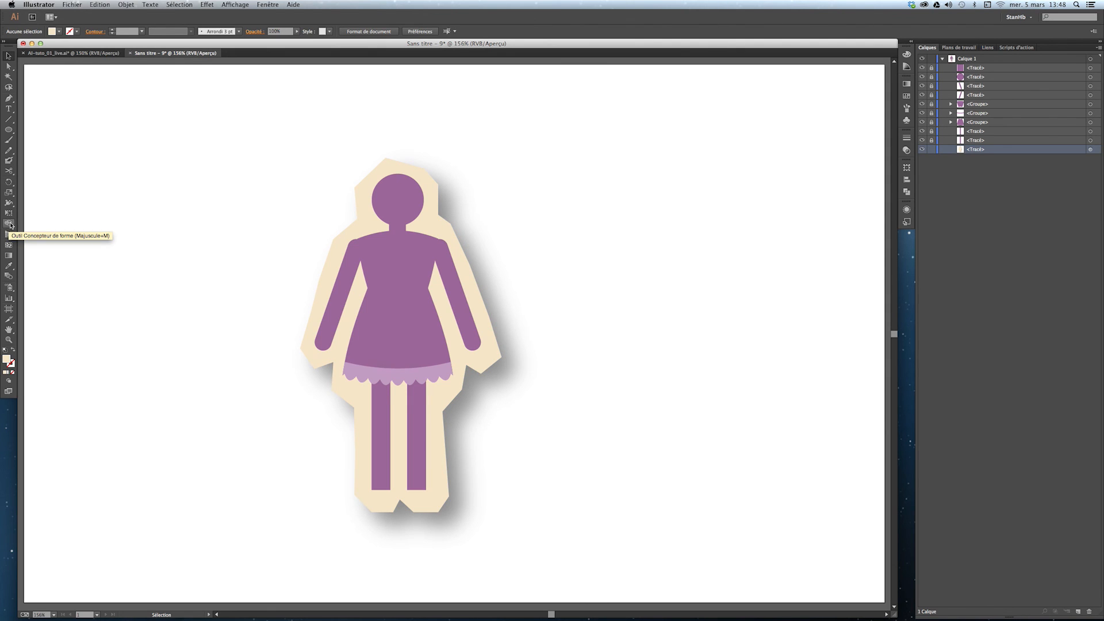
click(908, 190)
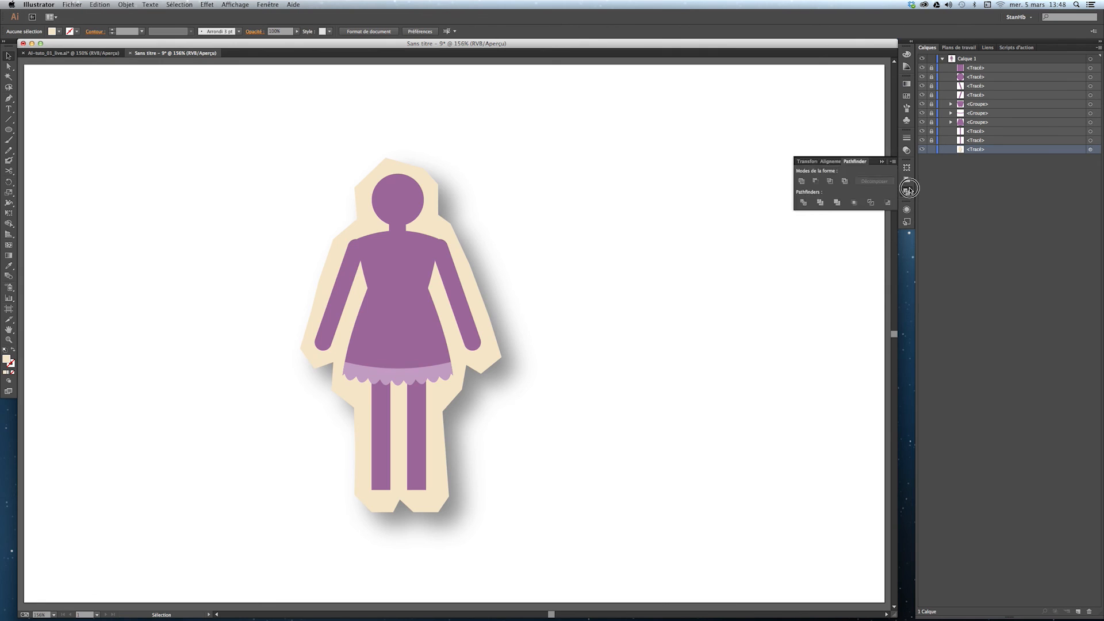
click(909, 190)
click(908, 194)
click(118, 5)
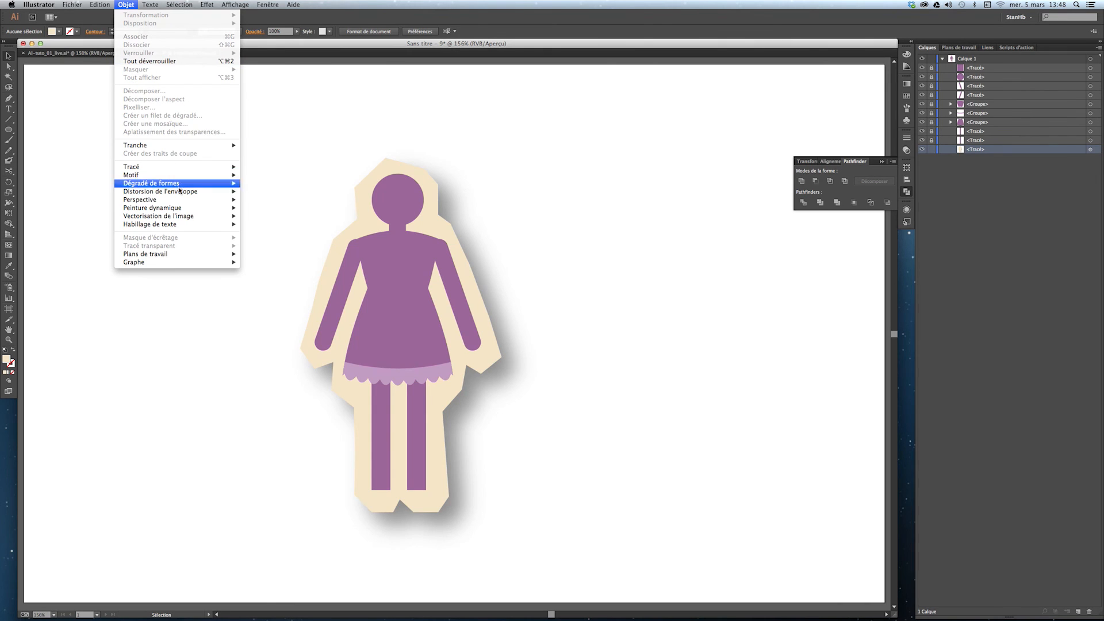
mouse_move(179, 190)
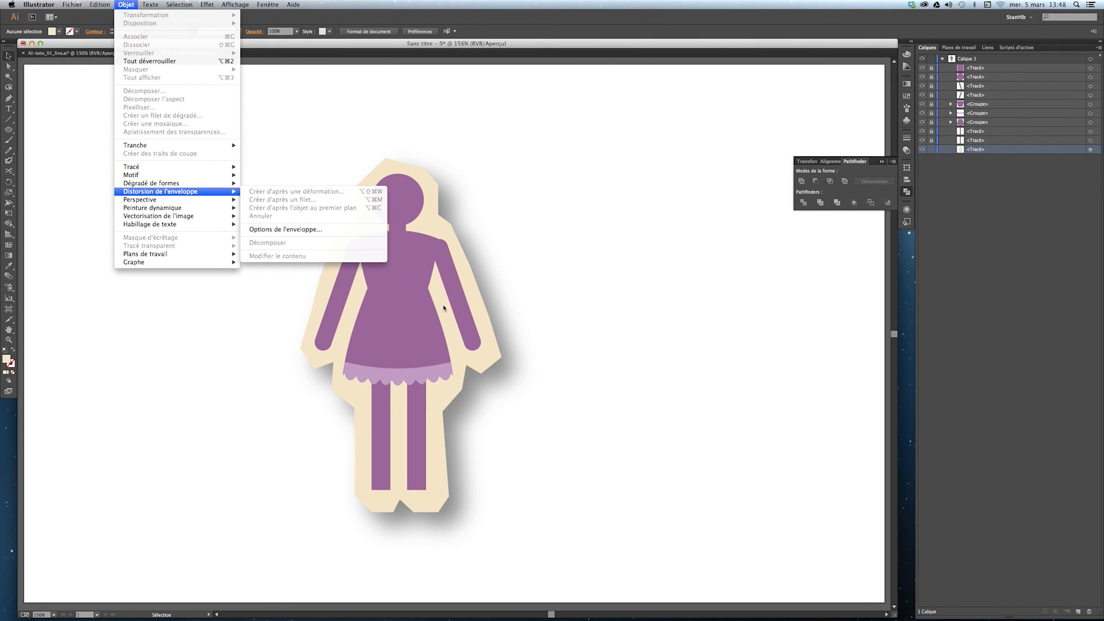
click(531, 413)
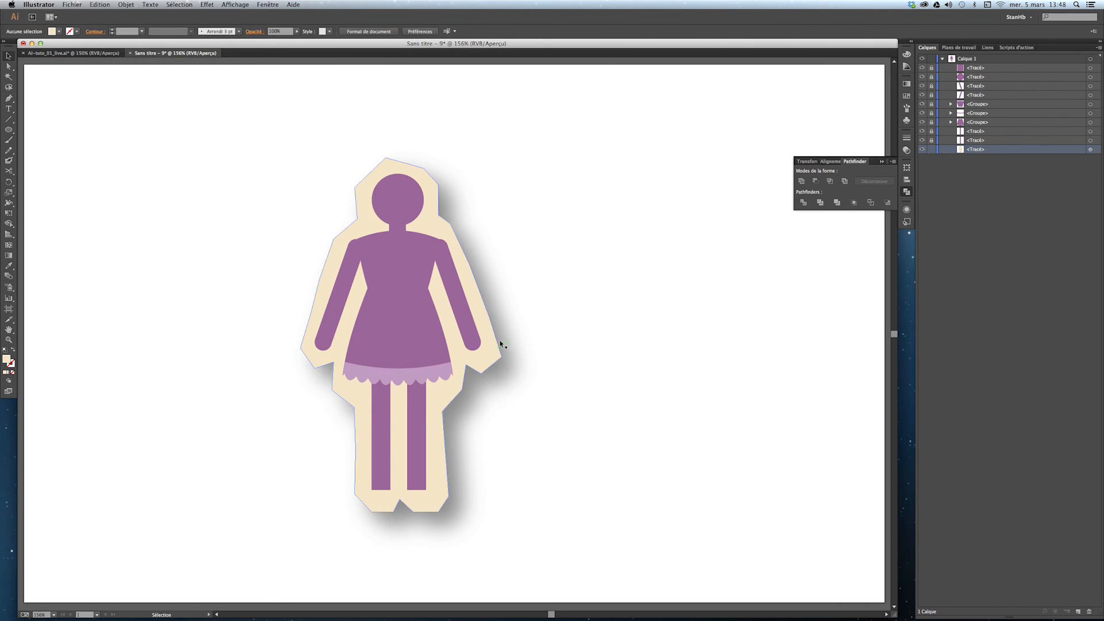
Switch to Finder, open the file AI-tuto_01_comp.ai in Illustrator, and fit its artboard in the window
key(super+Tab)
key(super+Tab)
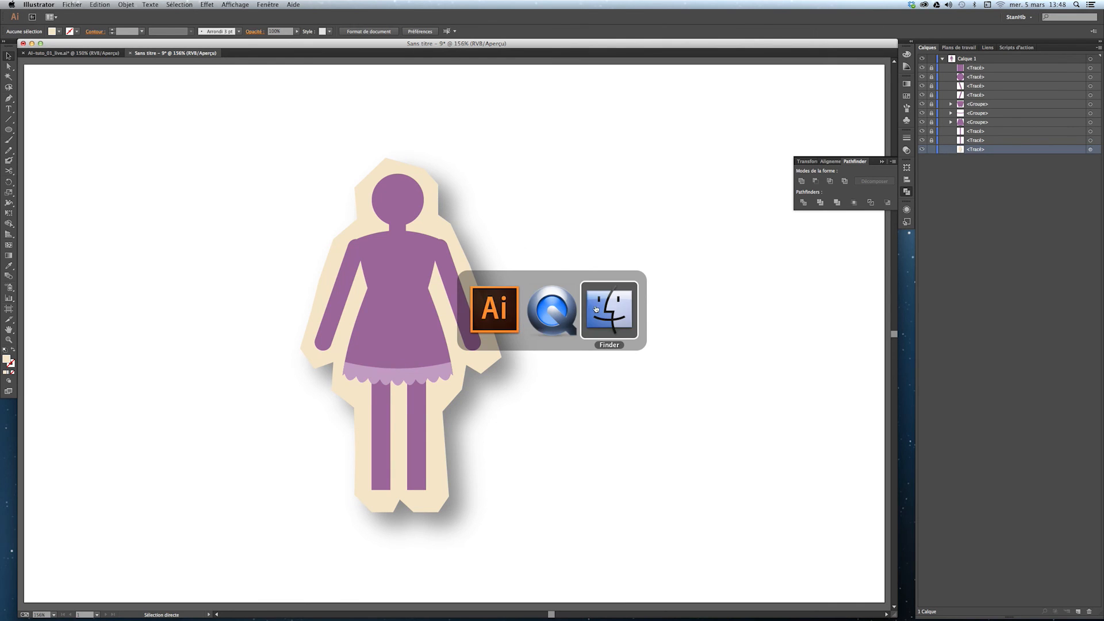
double_click(478, 104)
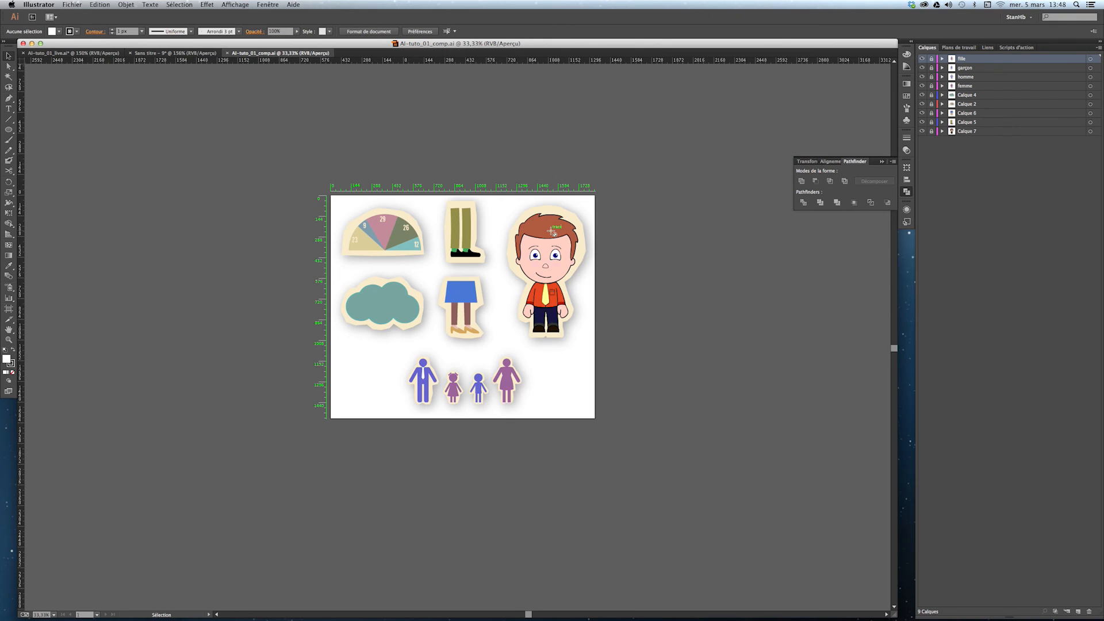
key(super+0)
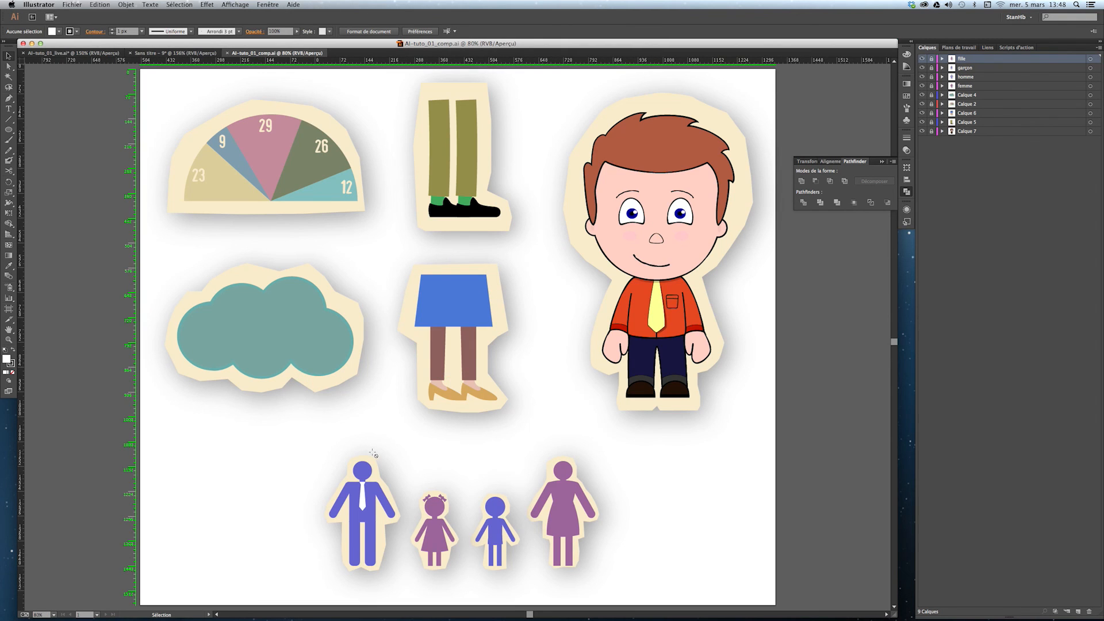
Examine the family pictograms and the cloud with their beige outlines and shadows up close, and return to the whole artboard
key(z)
drag(332, 442, 632, 561)
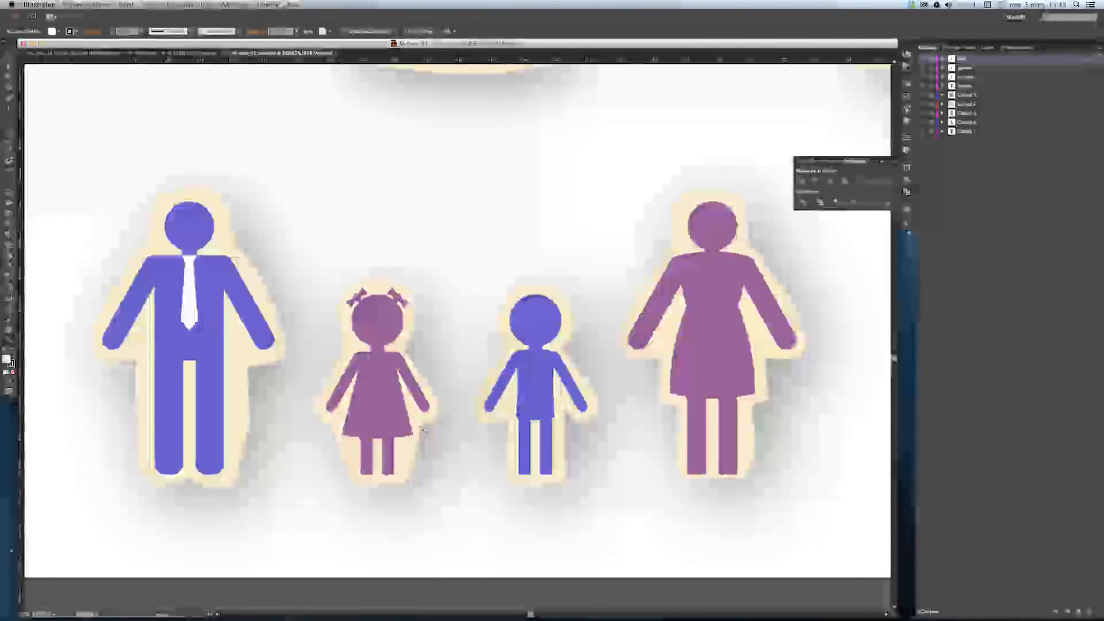
drag(293, 89, 679, 420)
drag(447, 305, 534, 402)
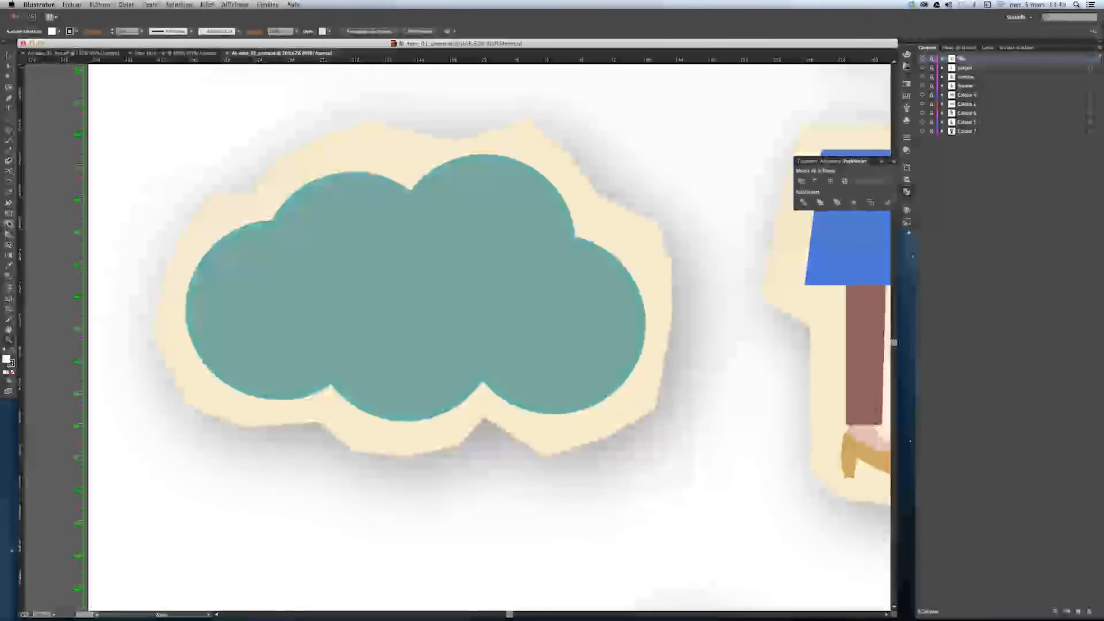
click(10, 224)
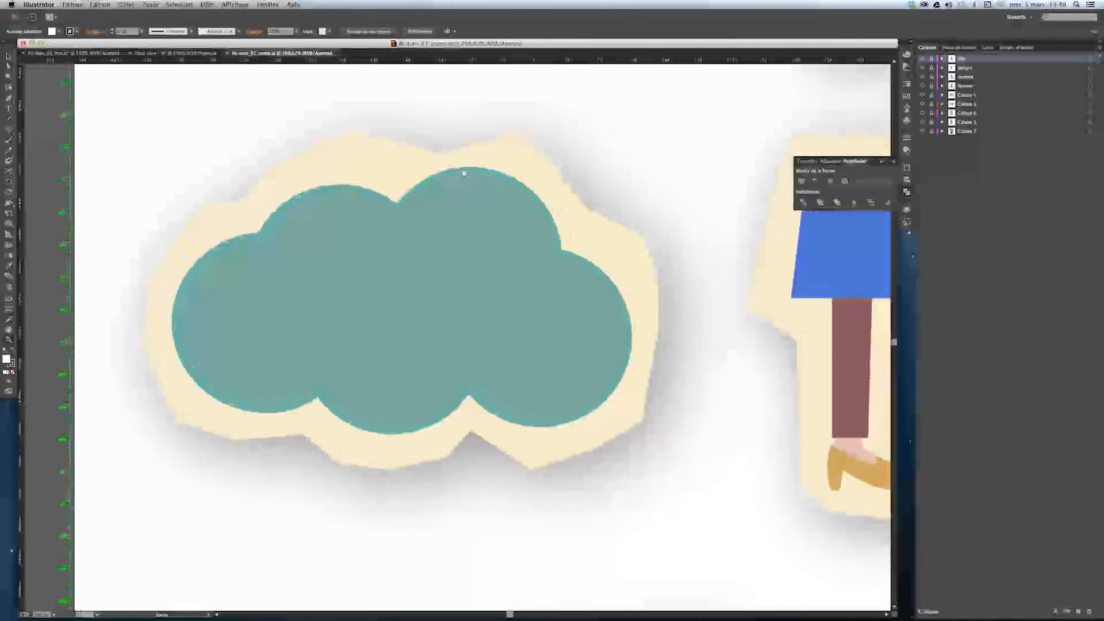
key(super+0)
key(z)
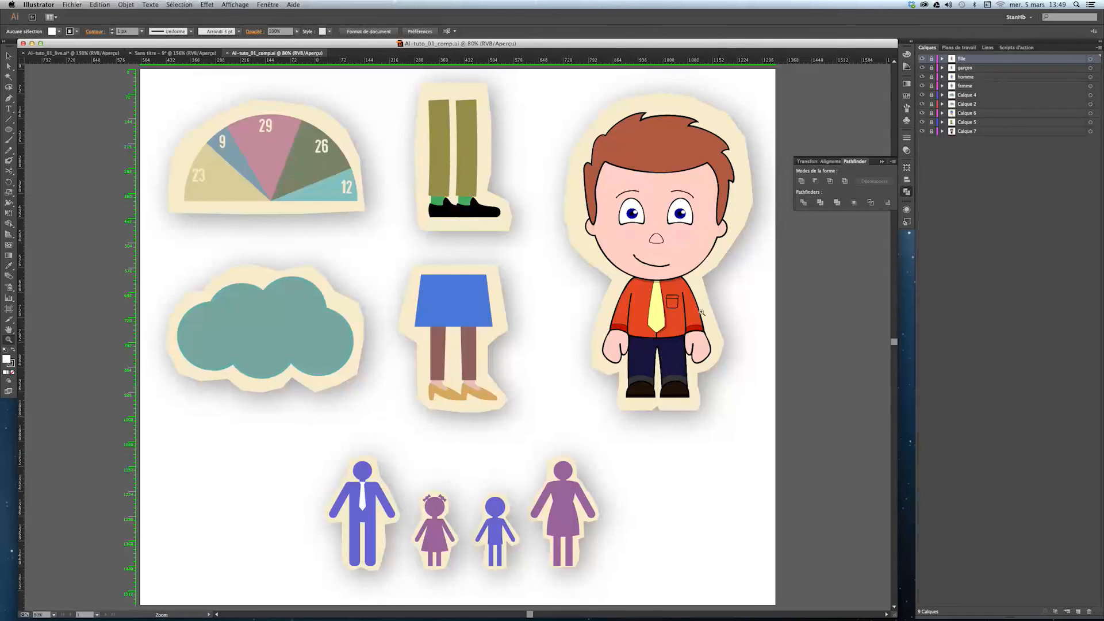
key(v)
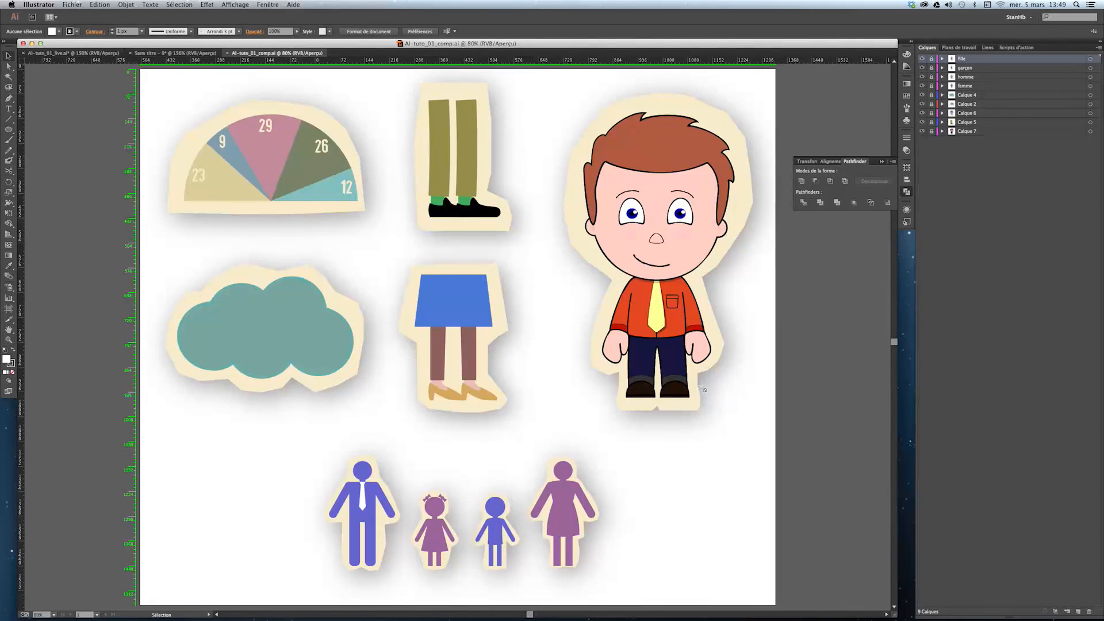